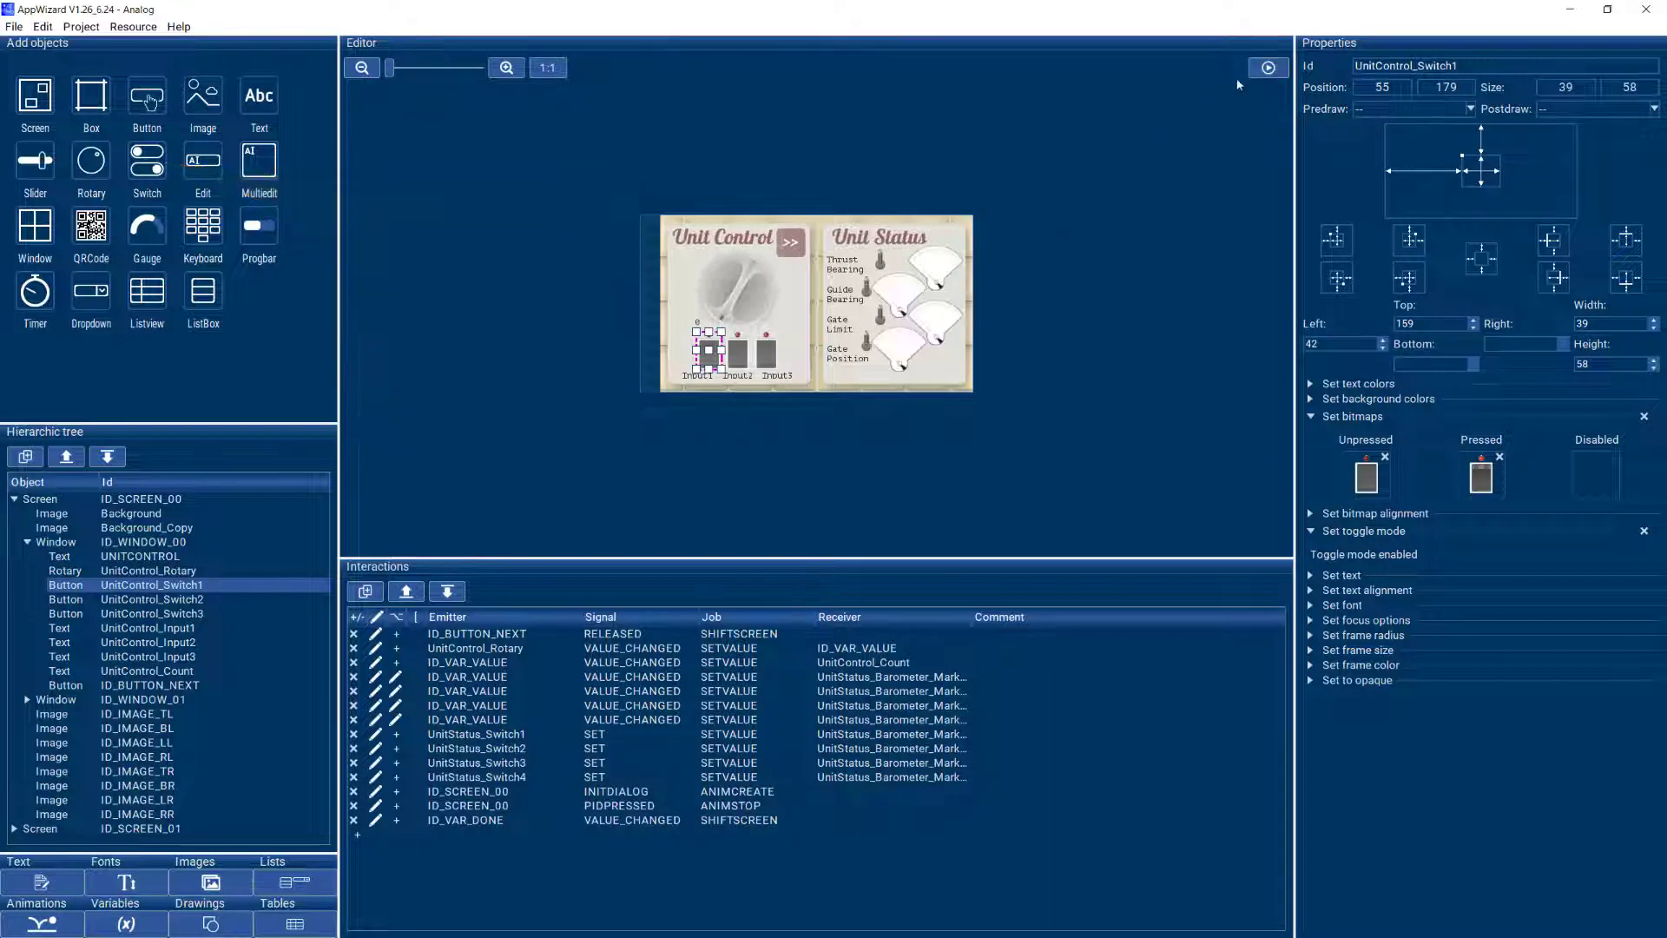
# - Preview the Analog project, toggle the Input1–Input3 switches and the Unit Status lever switches, and close the preview
pyautogui.click(1268, 67)
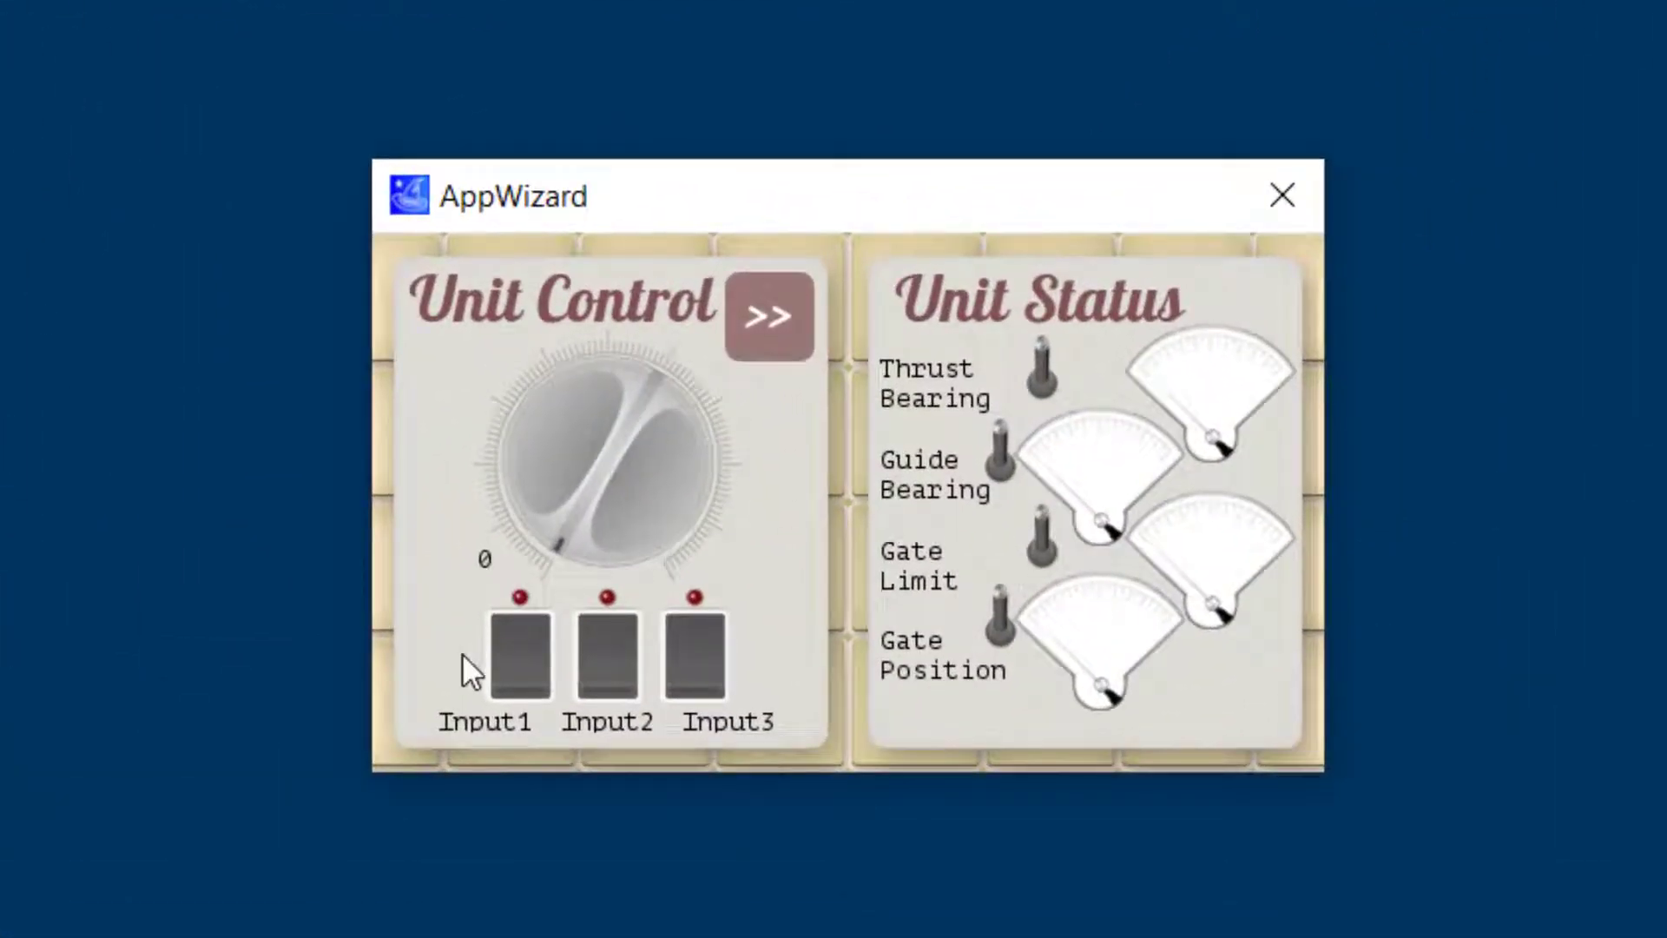
pyautogui.click(596, 540)
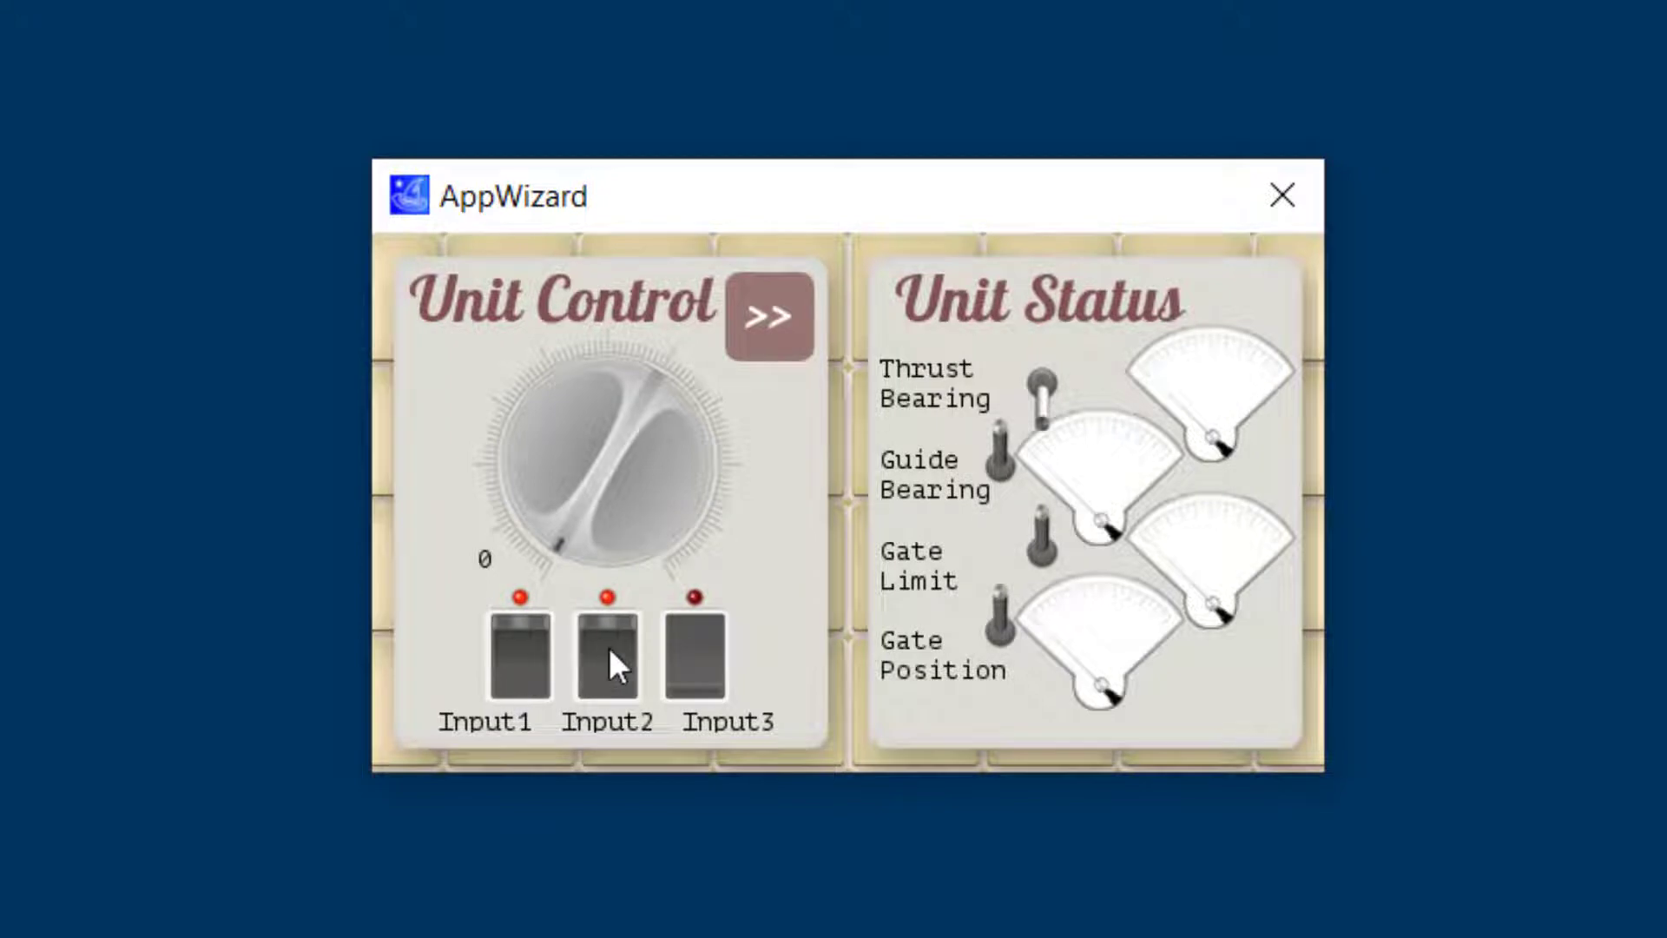
pyautogui.click(678, 665)
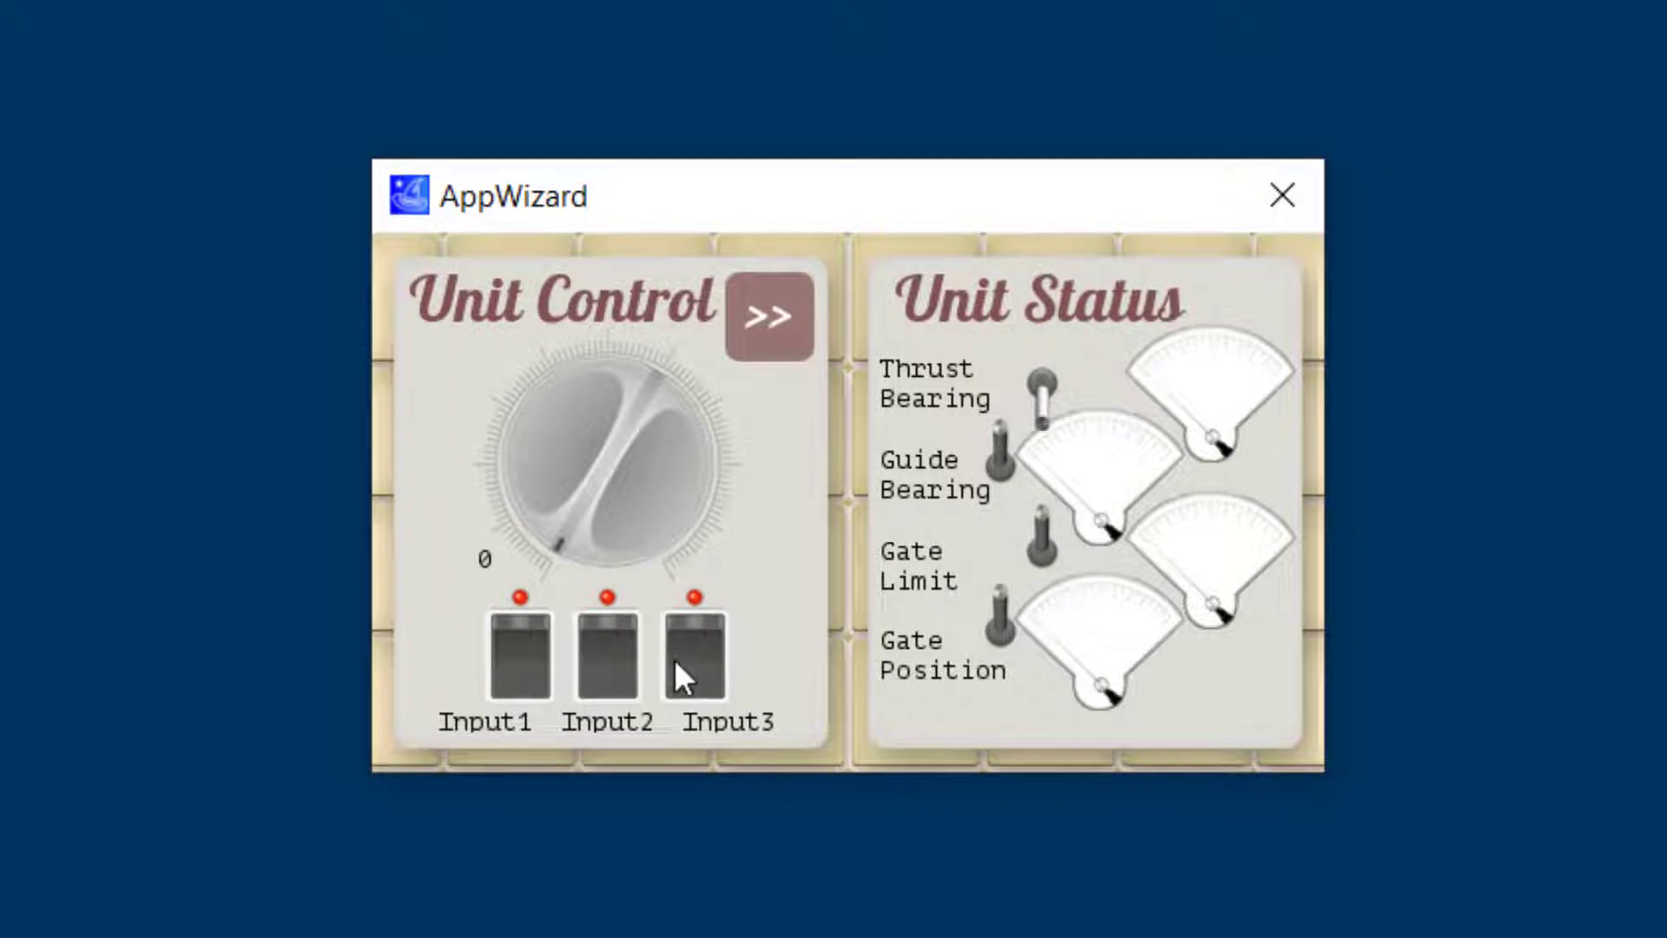
pyautogui.click(1037, 401)
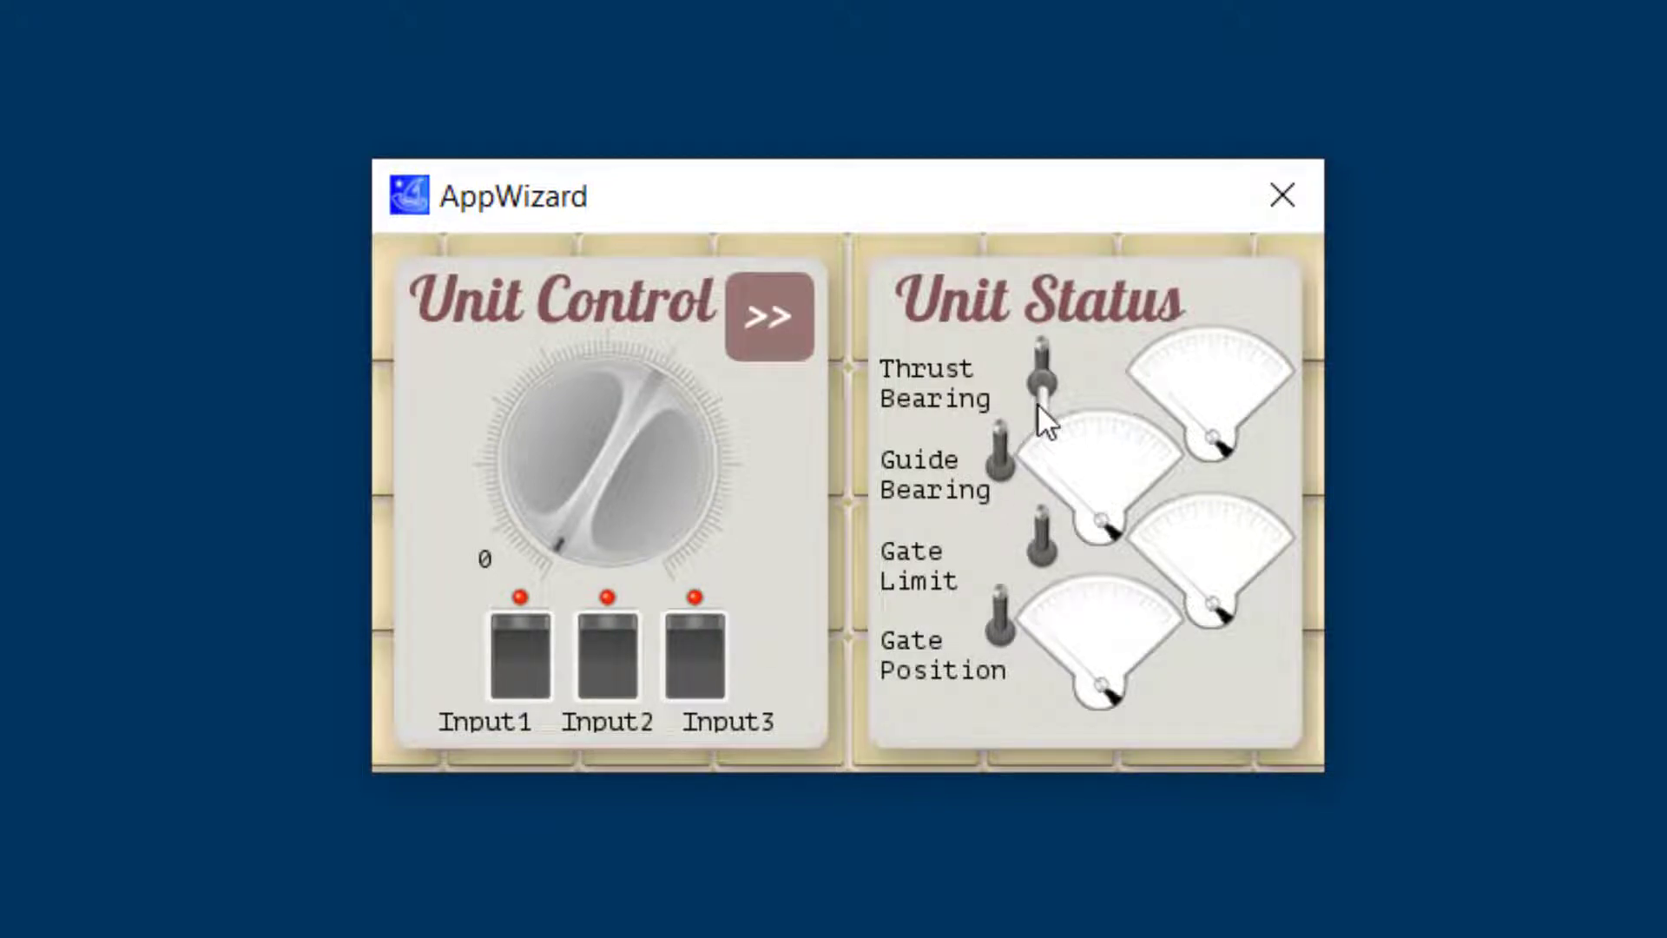
pyautogui.click(1003, 469)
pyautogui.click(1046, 531)
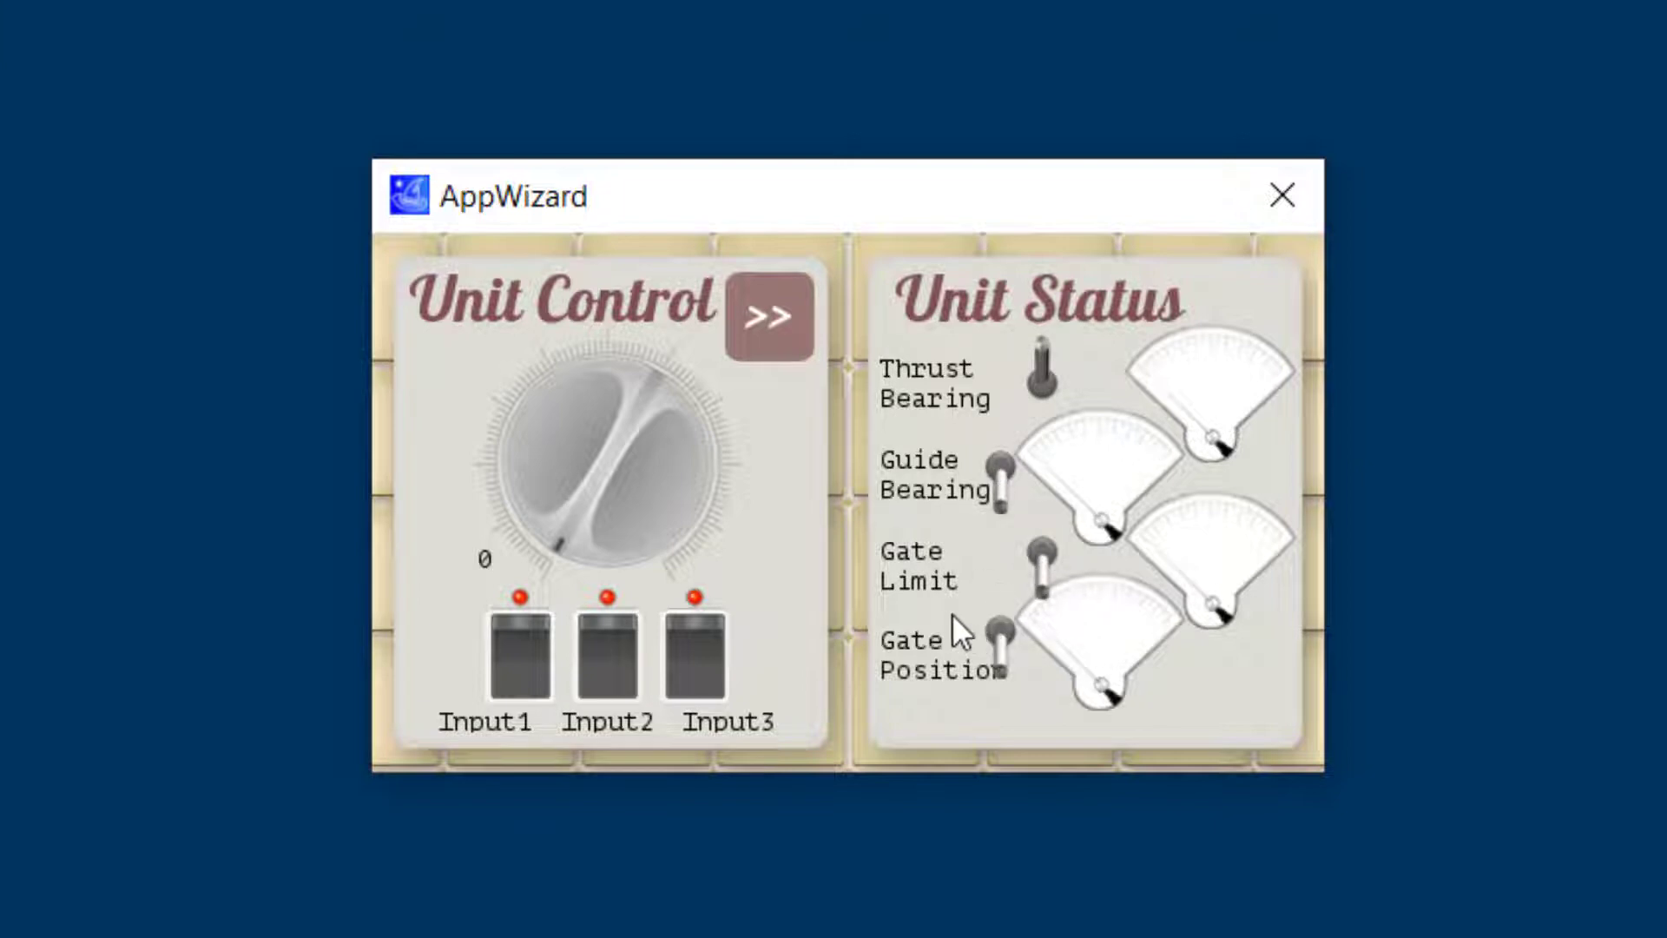
pyautogui.click(1263, 208)
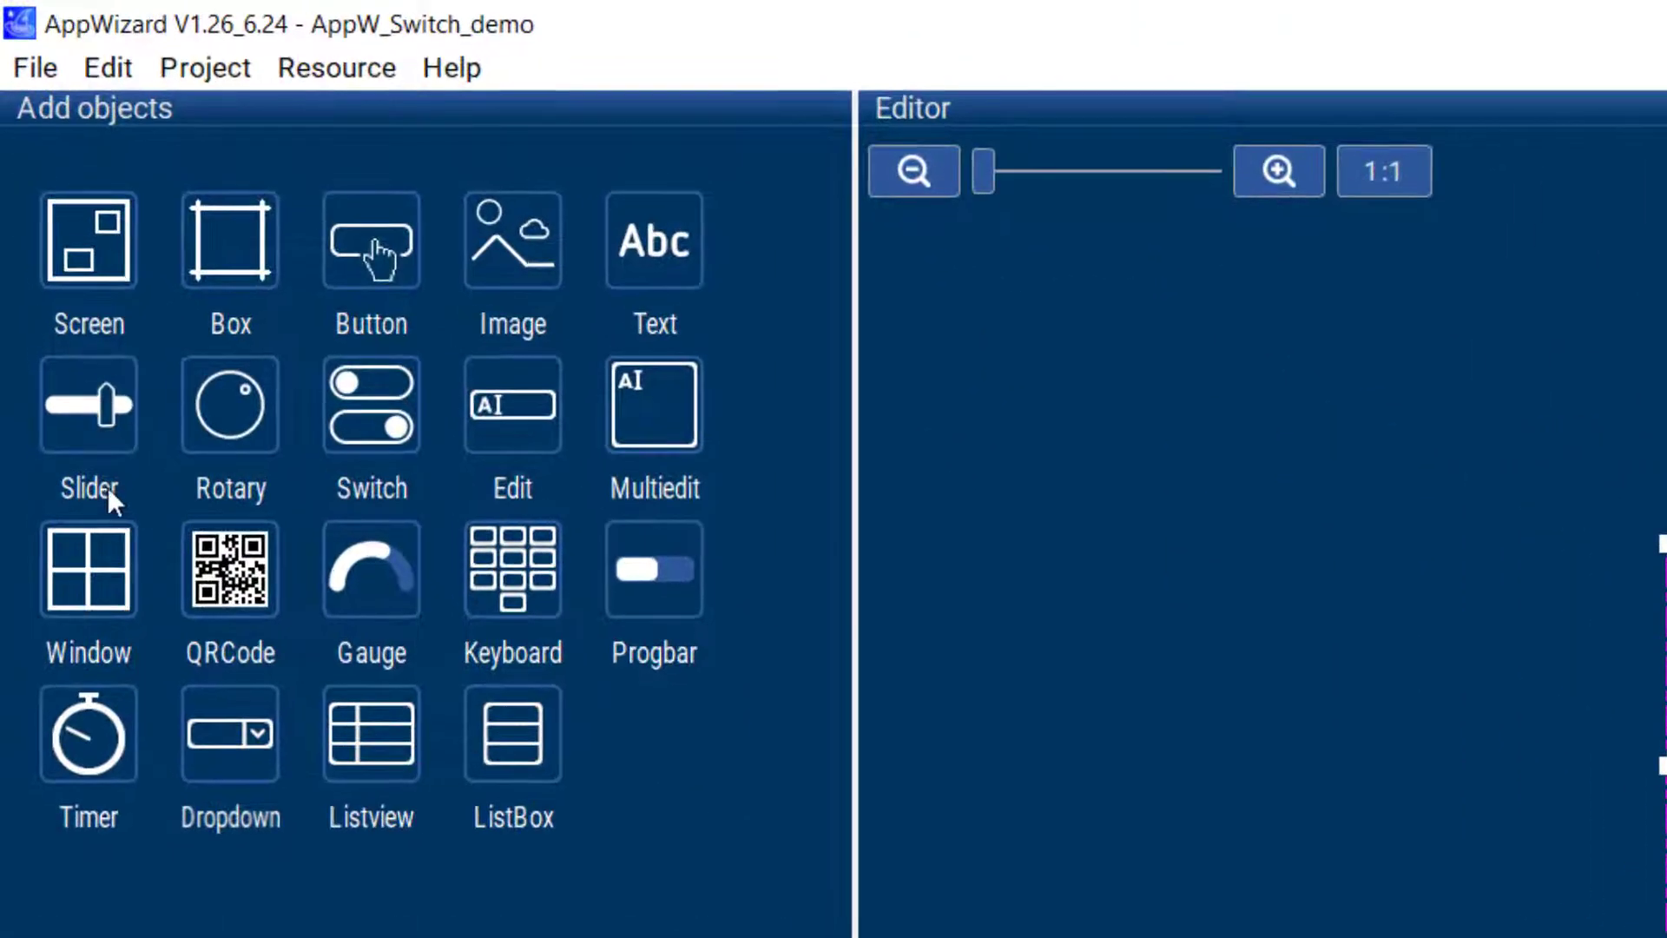
# - Add a Switch object to the screen and place it beside the slider at position 72, 123
pyautogui.click(377, 414)
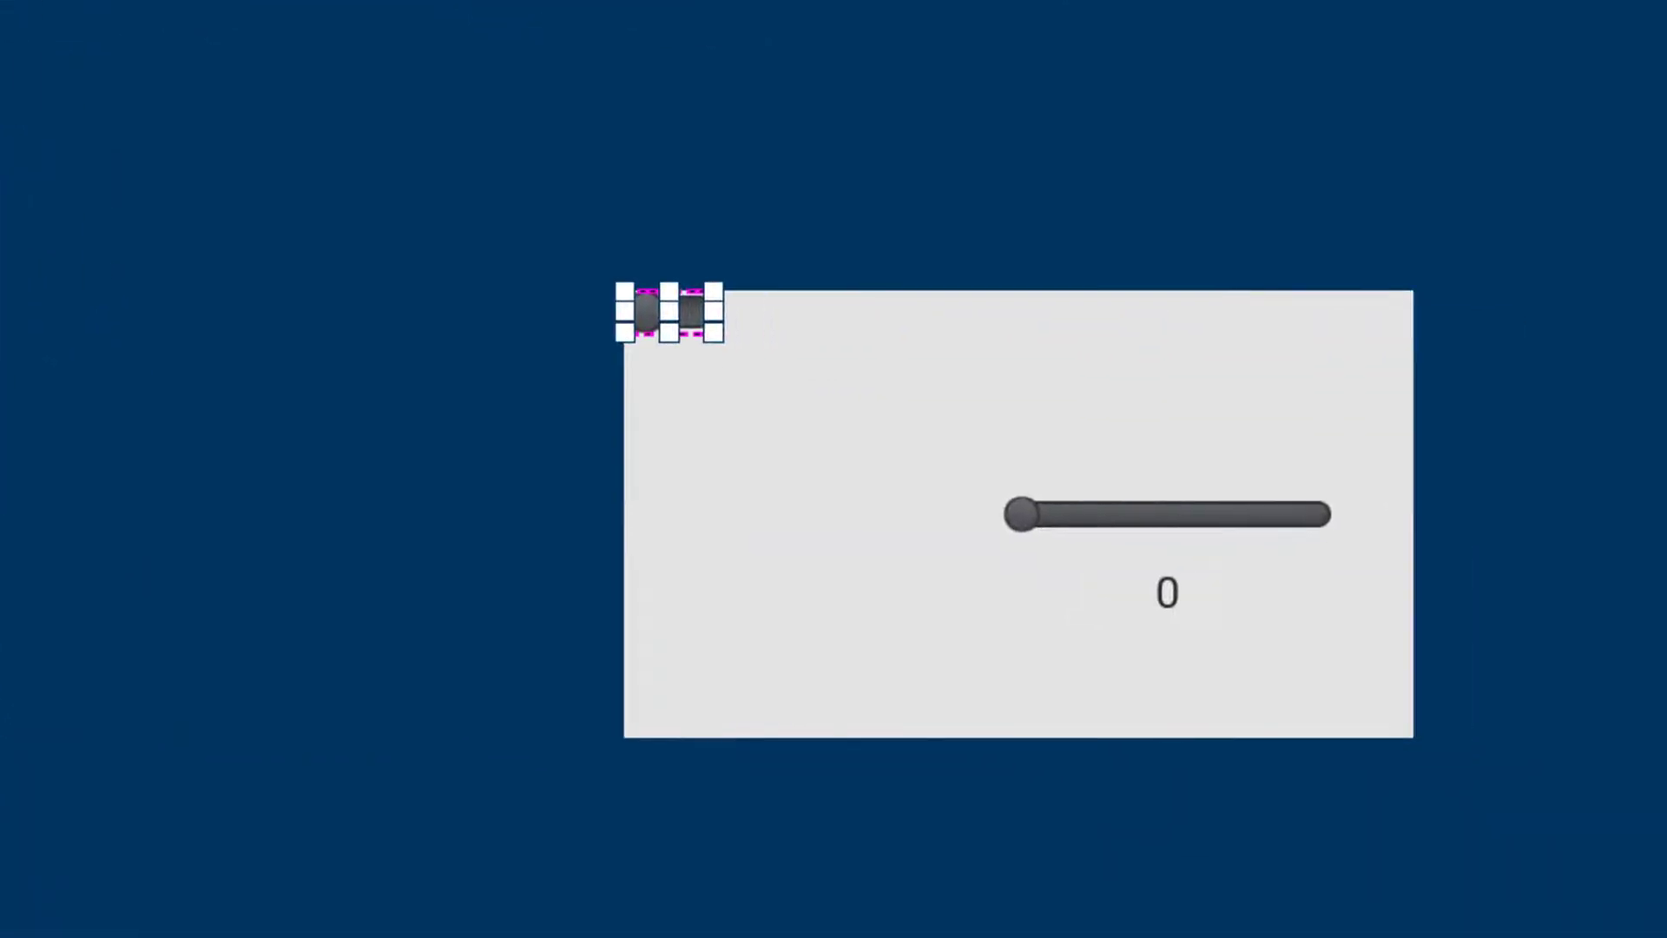
pyautogui.moveTo(499, 266); pyautogui.dragTo(614, 470)
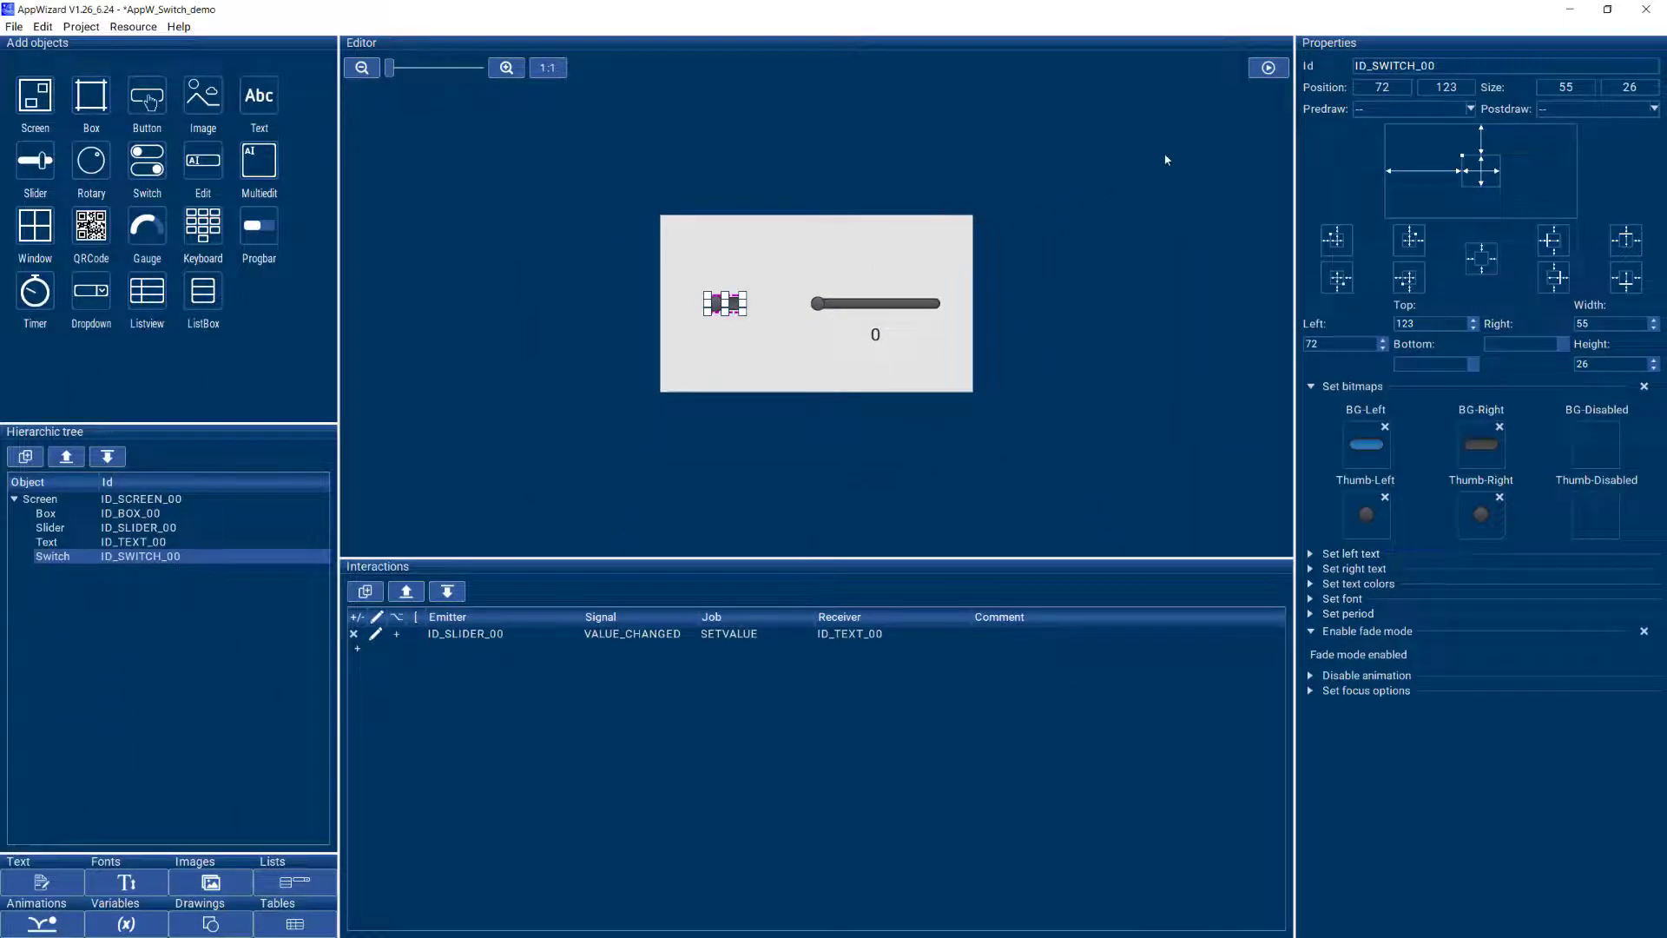
# - Preview the AppW_Switch_demo project, toggle the new switch several times, and close the preview
pyautogui.click(1268, 69)
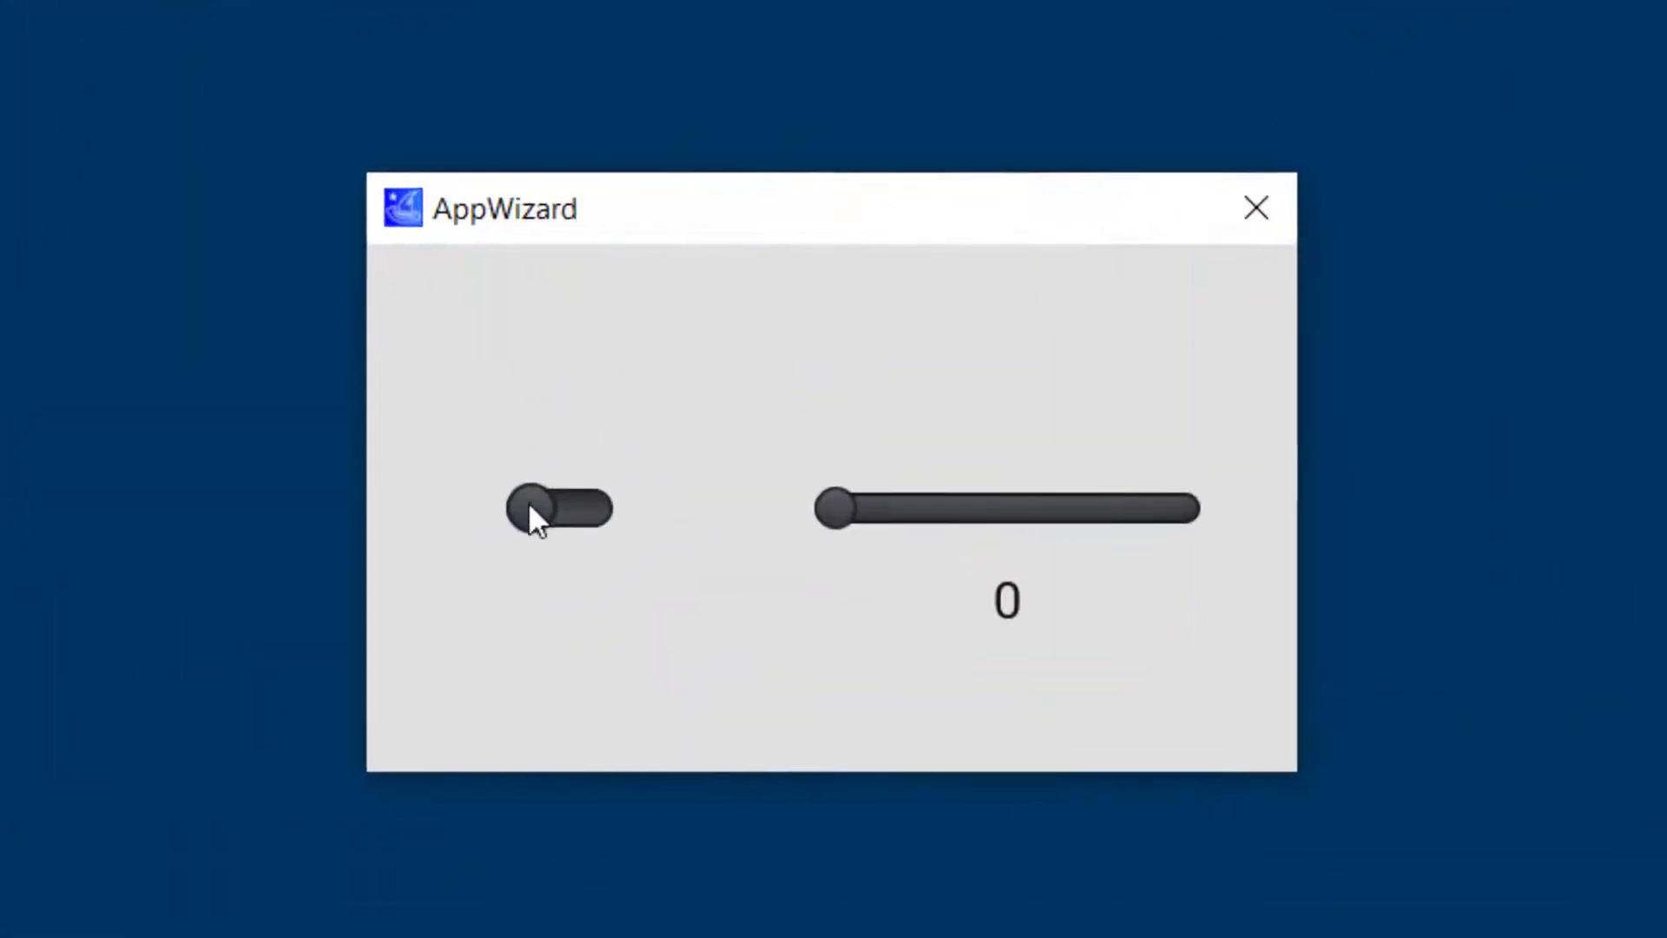
pyautogui.click(565, 509)
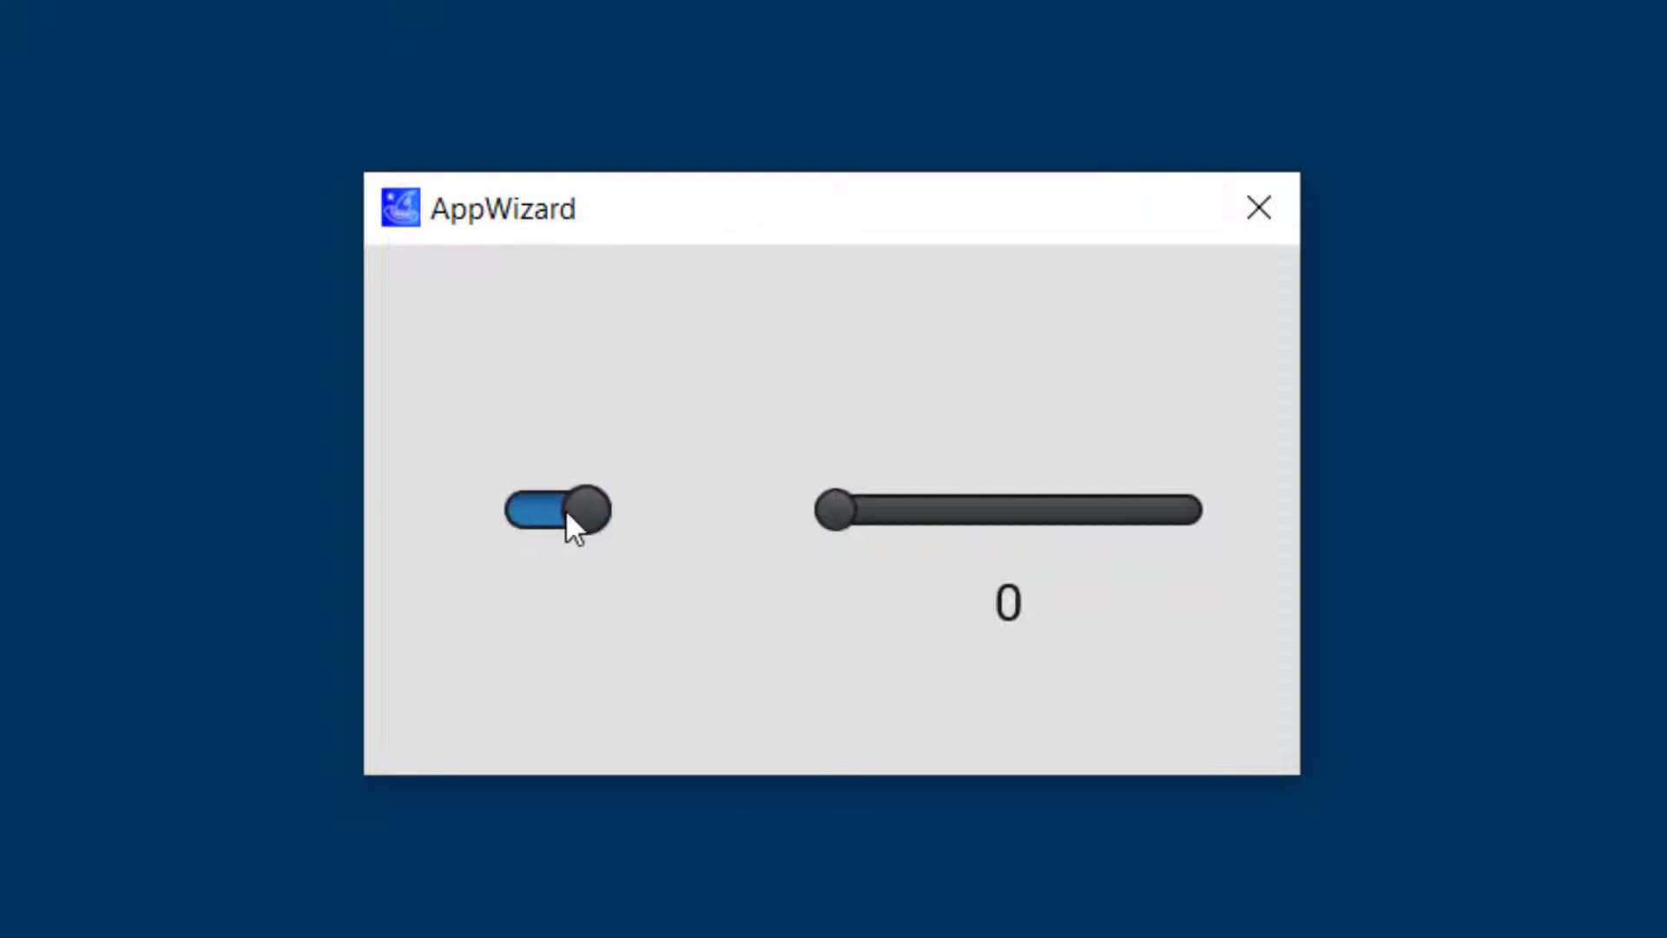
pyautogui.click(565, 509)
pyautogui.click(565, 511)
pyautogui.click(565, 510)
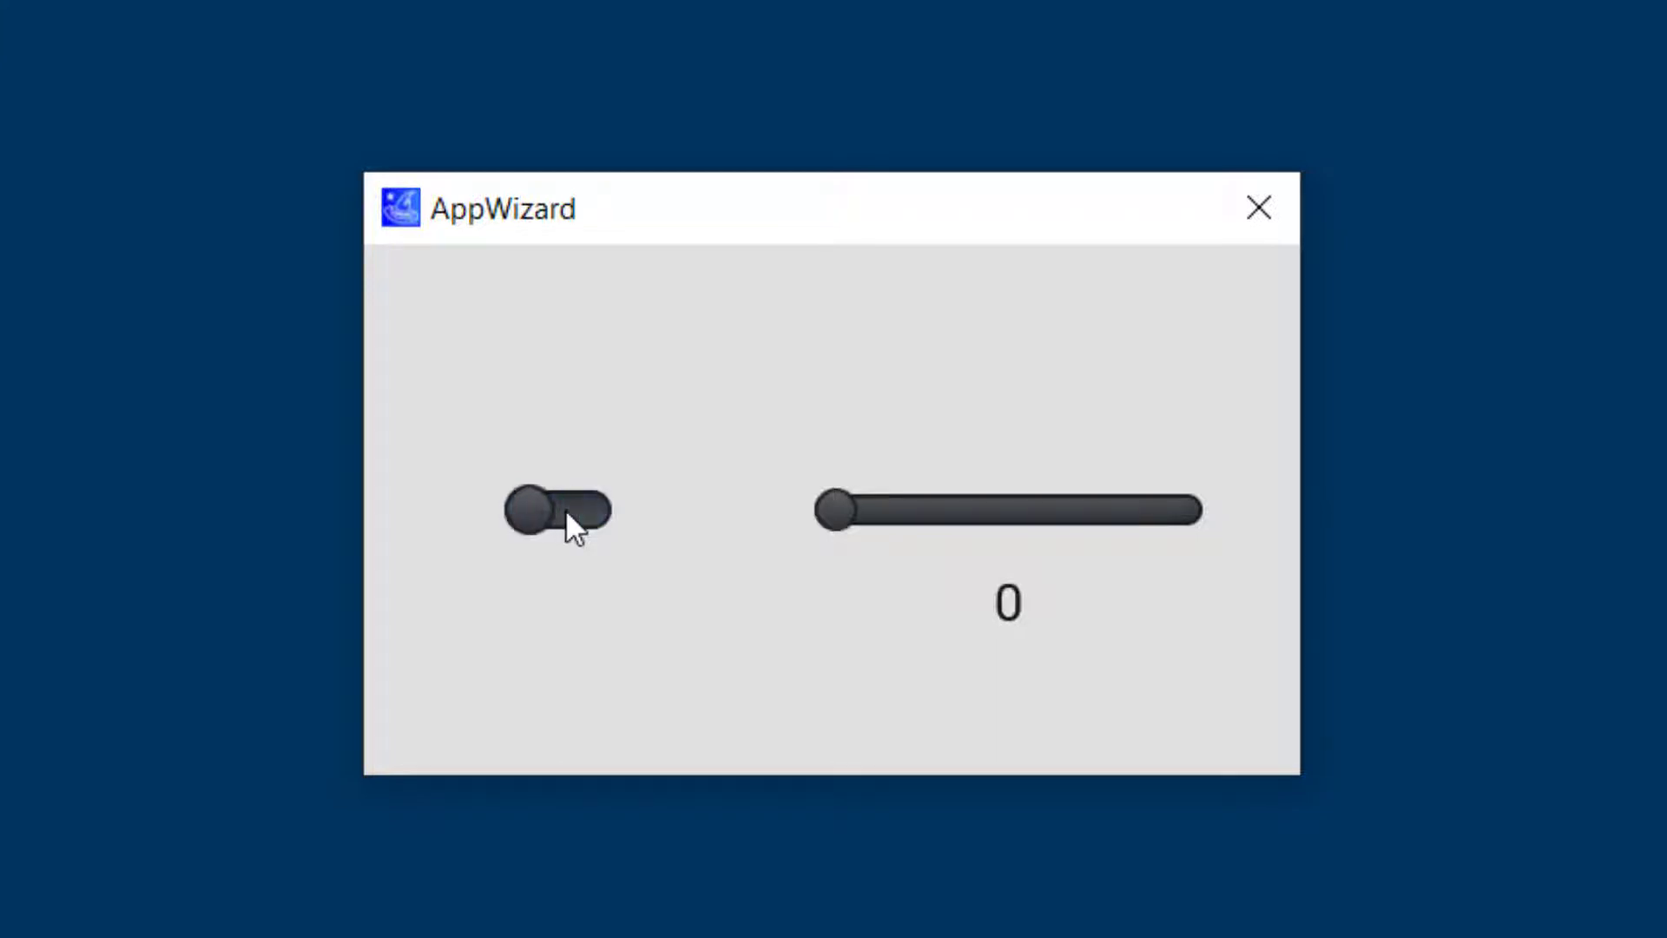
pyautogui.click(1267, 217)
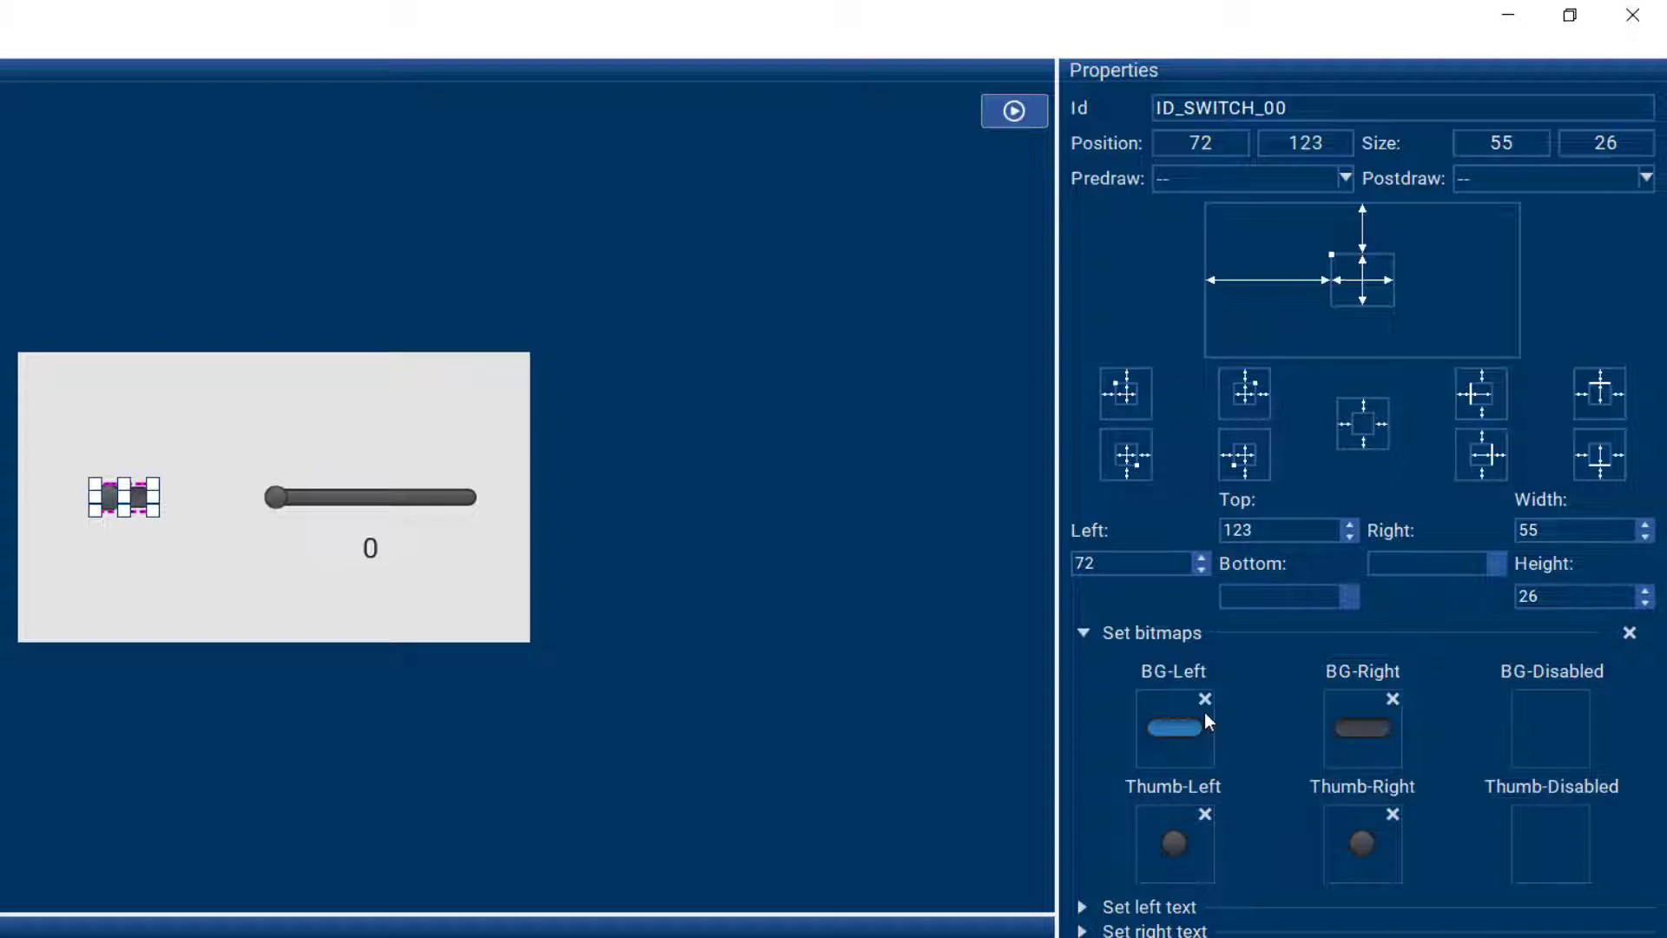
# - Set the switch's BG-Left bitmap to the red 50 × 83 ANALOG_Switch body image with the lit lamp
pyautogui.click(1205, 713)
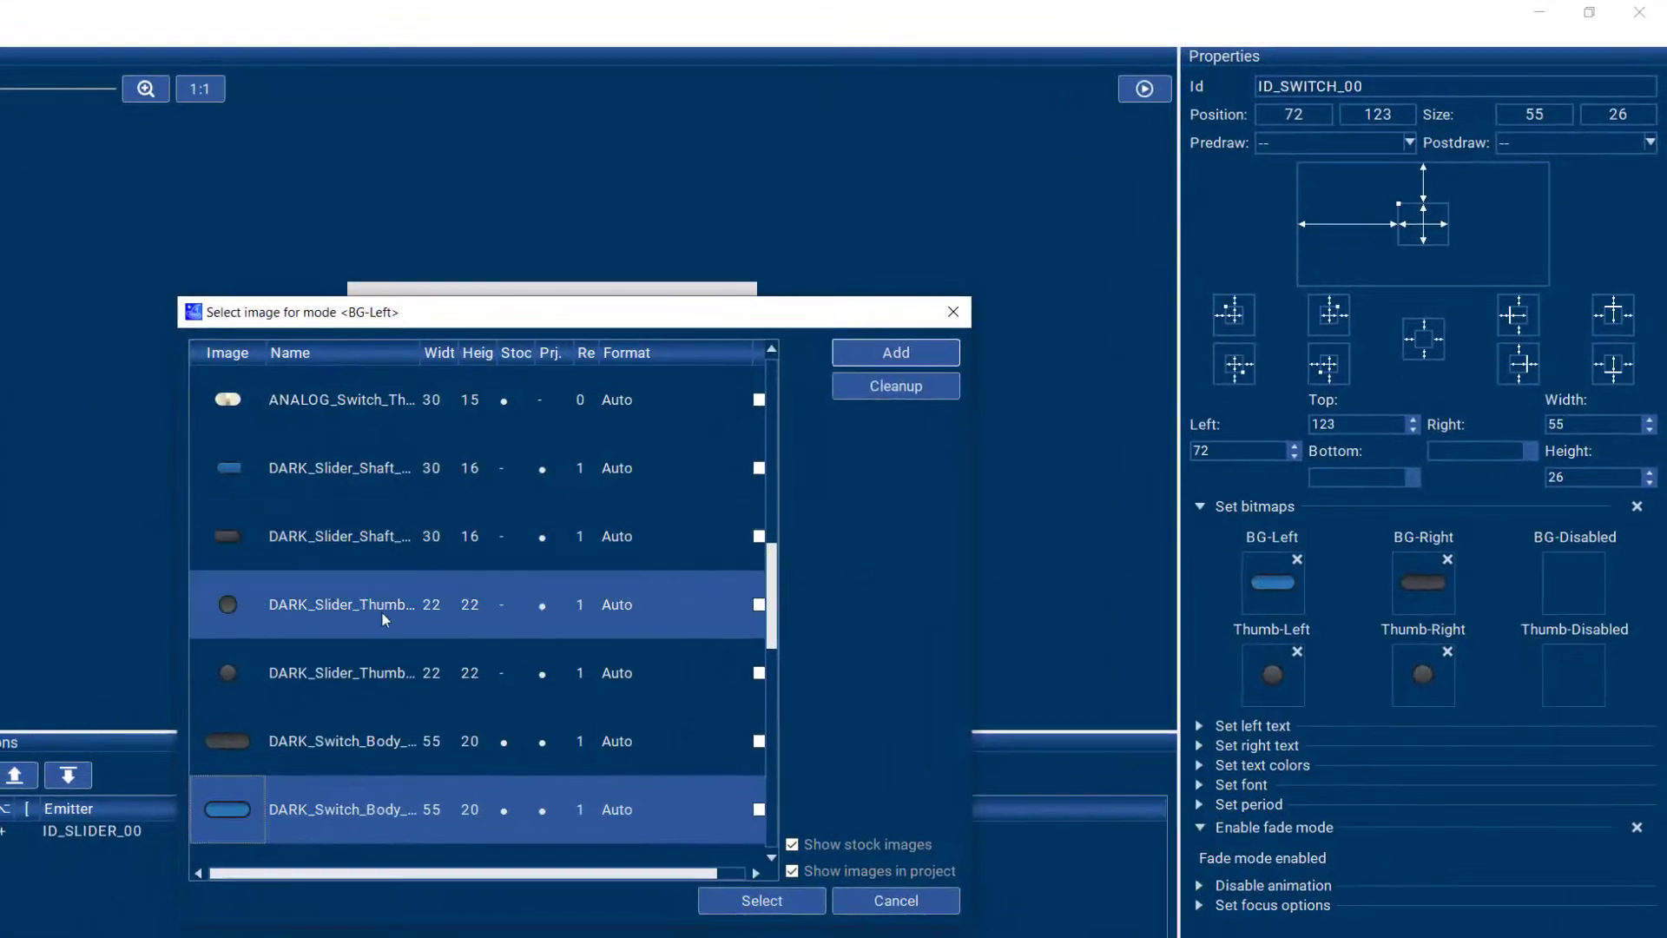
pyautogui.scroll(5, 306, 645)
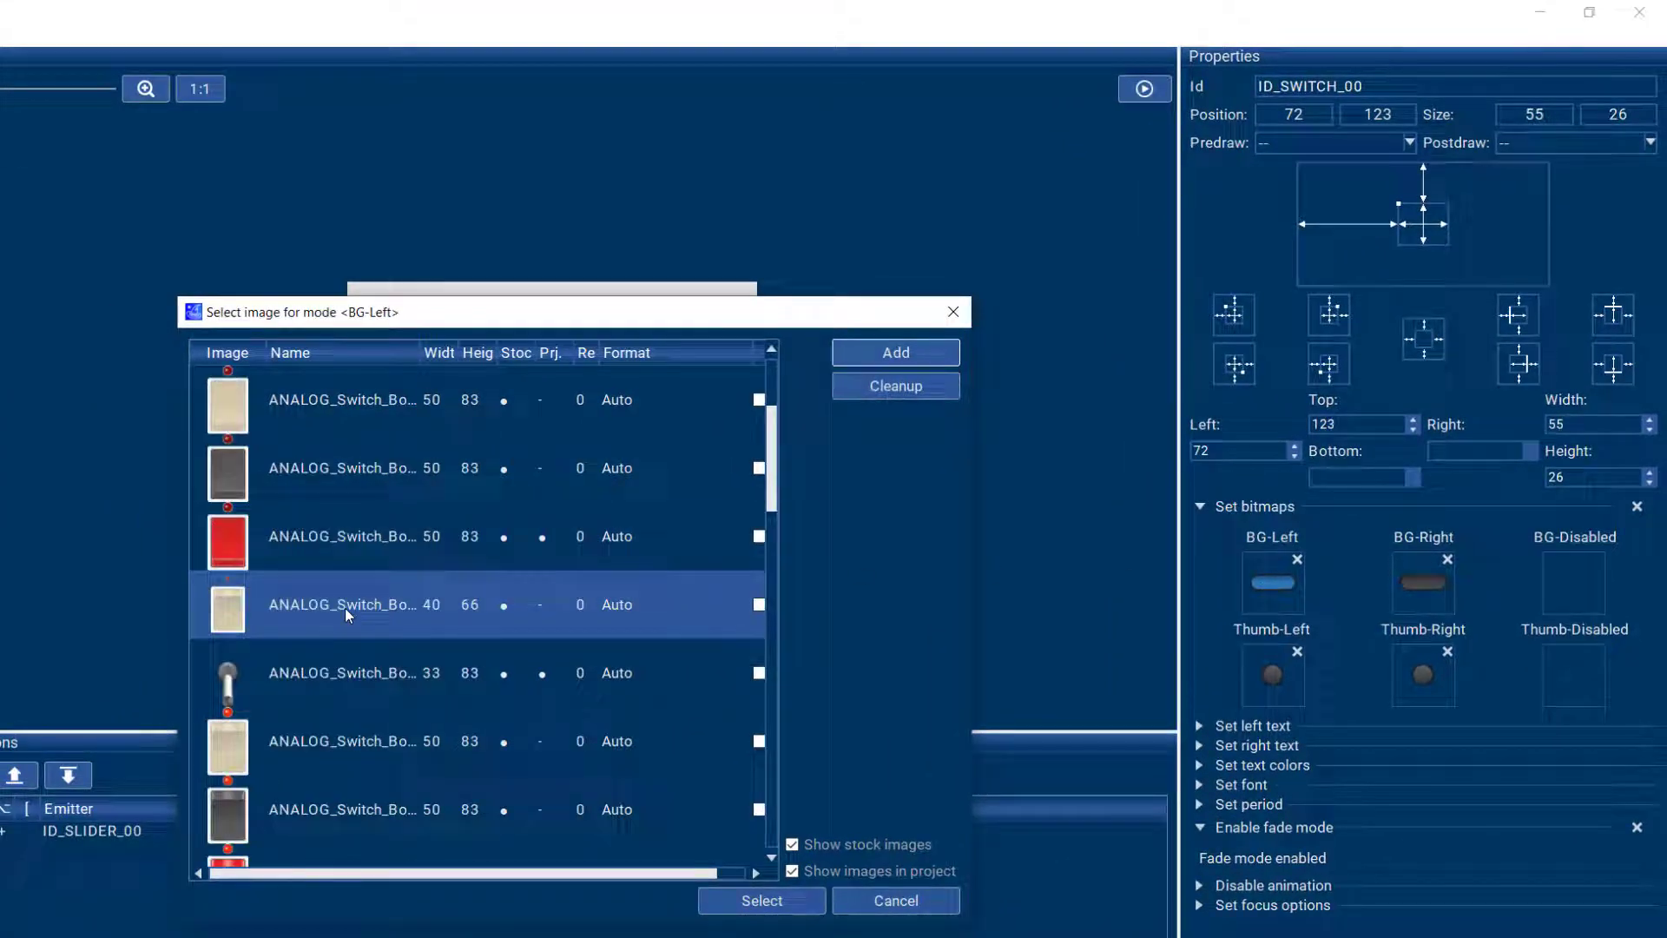
pyautogui.scroll(-1, 346, 608)
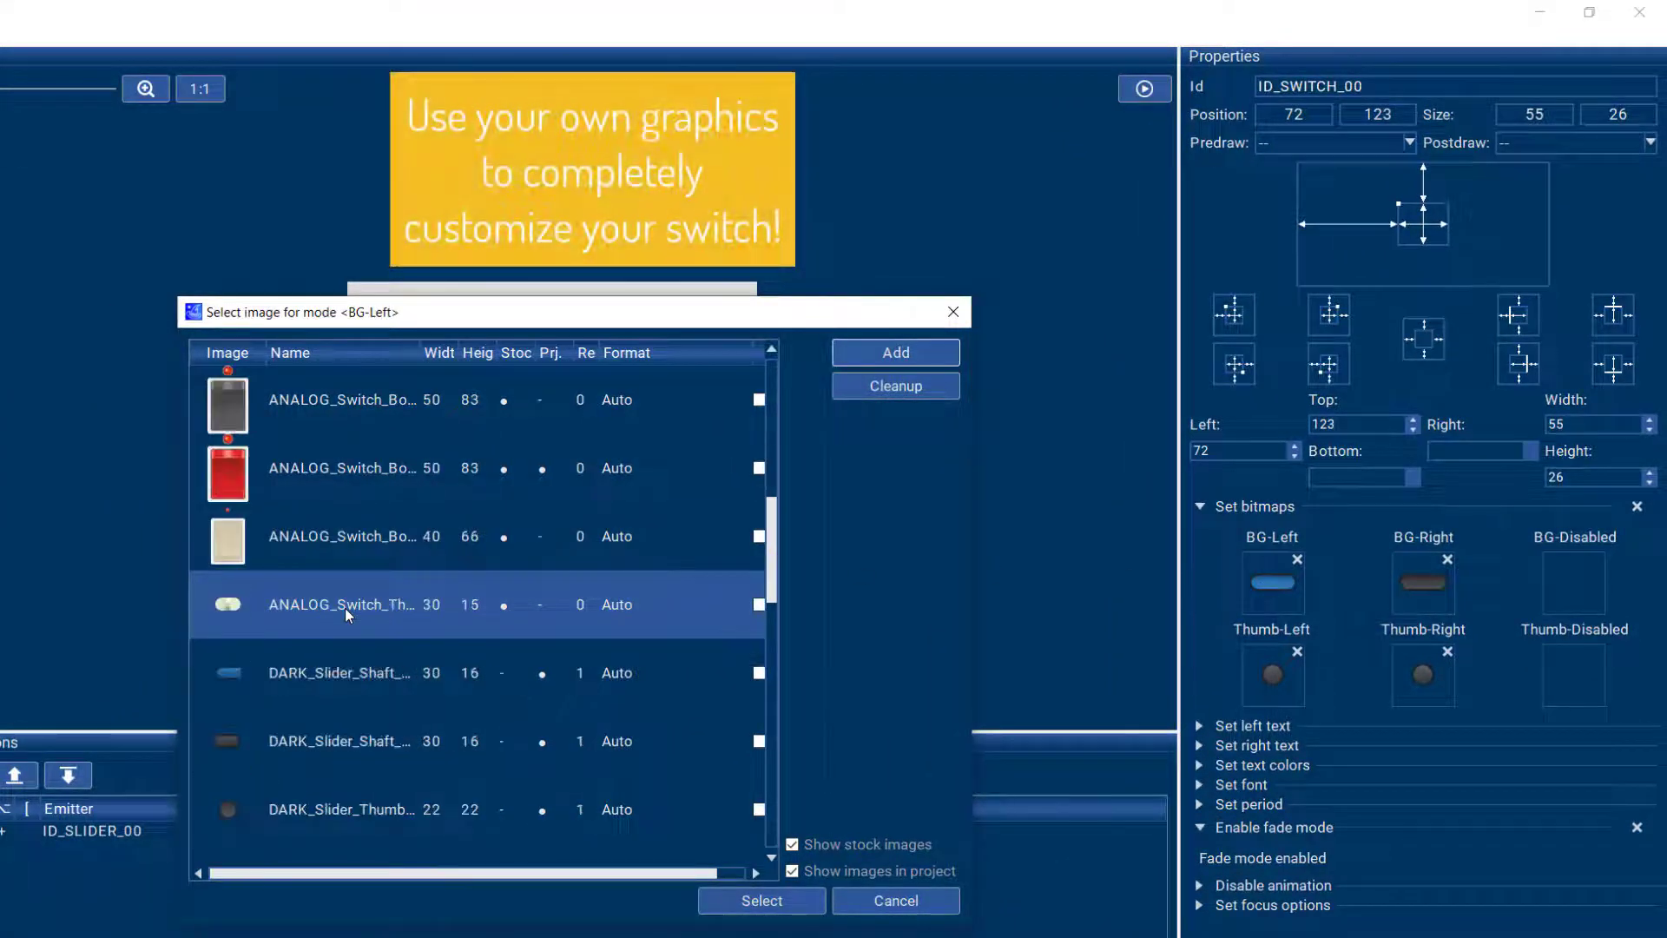
pyautogui.doubleClick(346, 471)
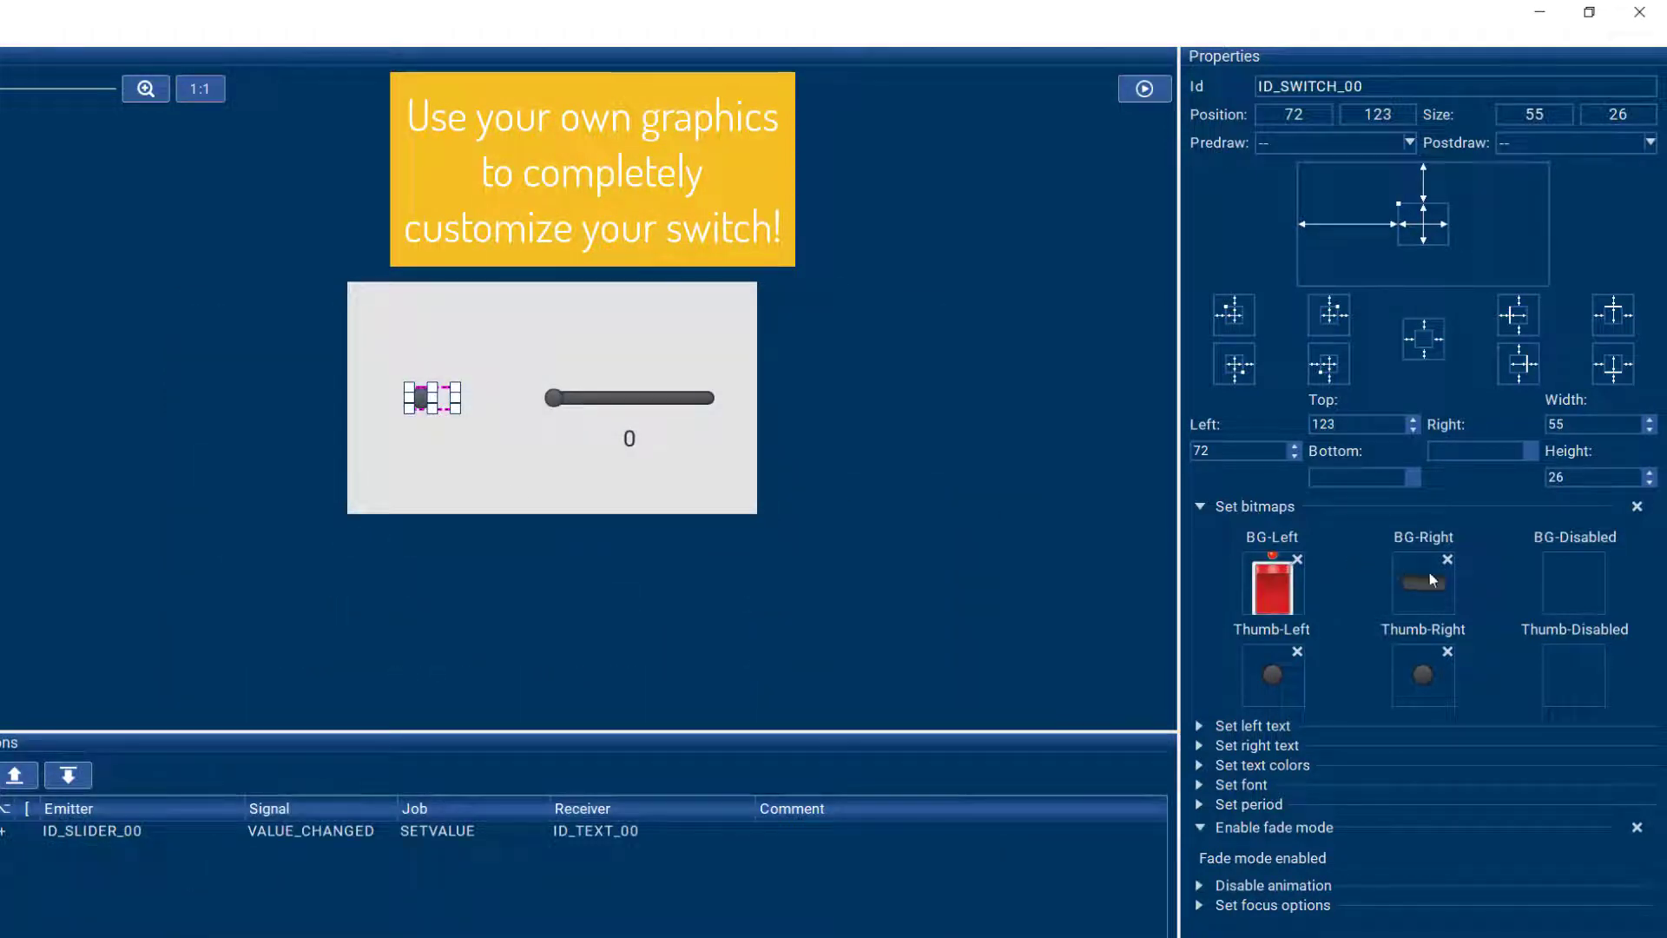
# - Set the switch's BG-Right bitmap to the red 50 × 83 ANALOG_Switch body image with the unlit lamp
pyautogui.click(1272, 586)
pyautogui.scroll(3, 420, 547)
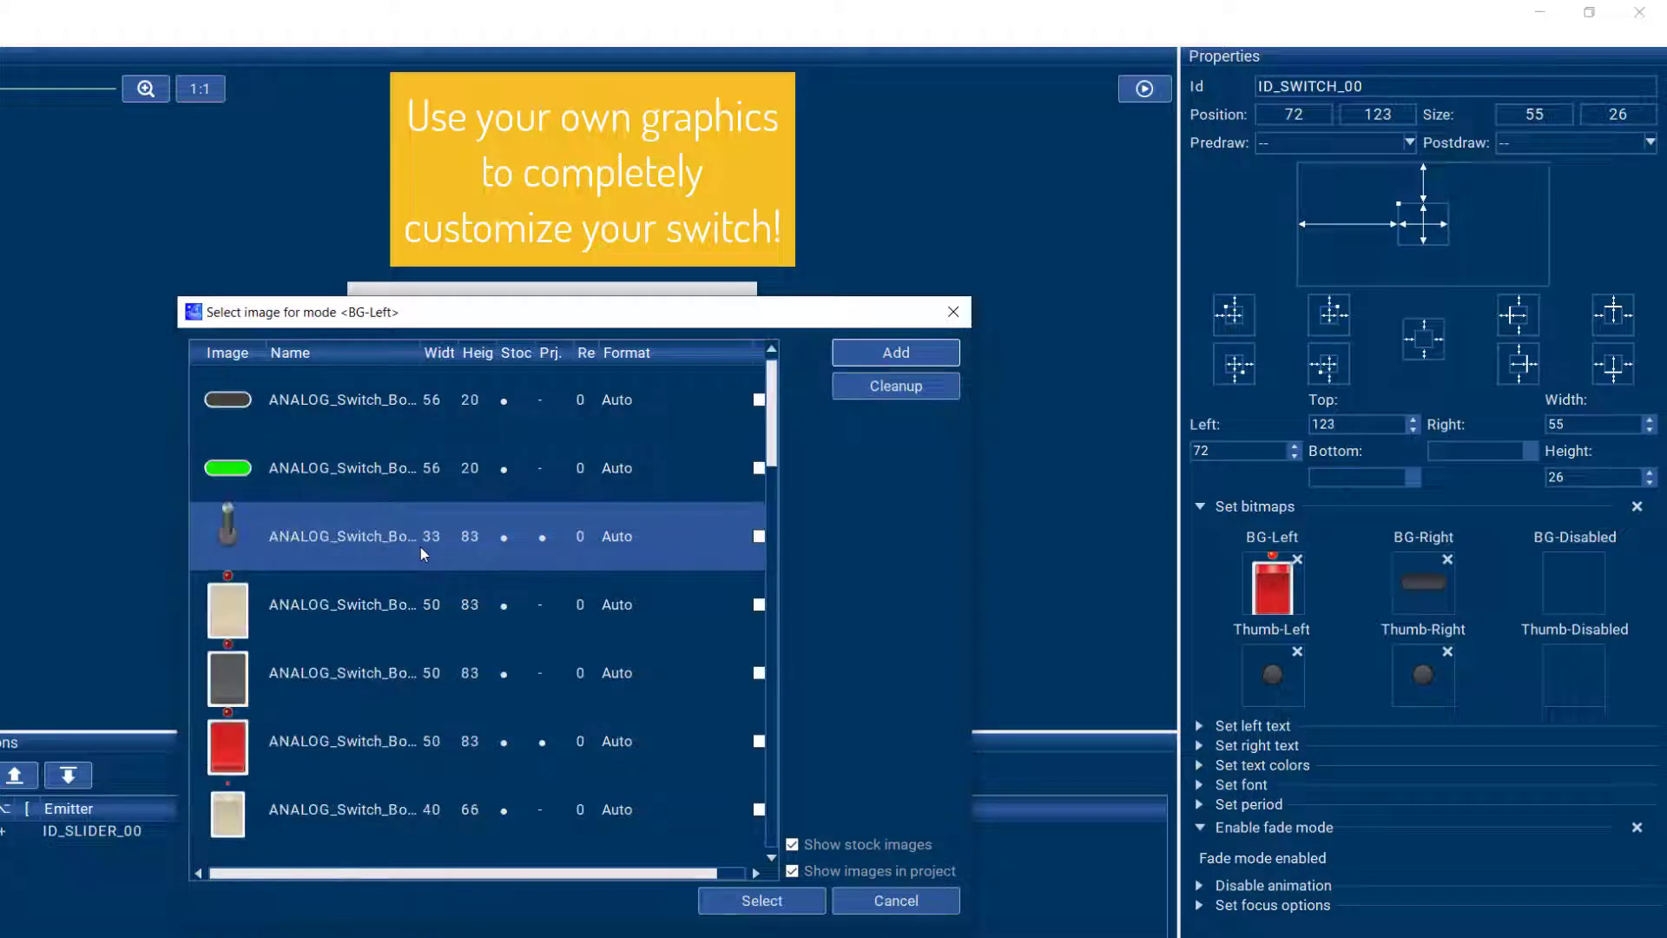
pyautogui.doubleClick(316, 741)
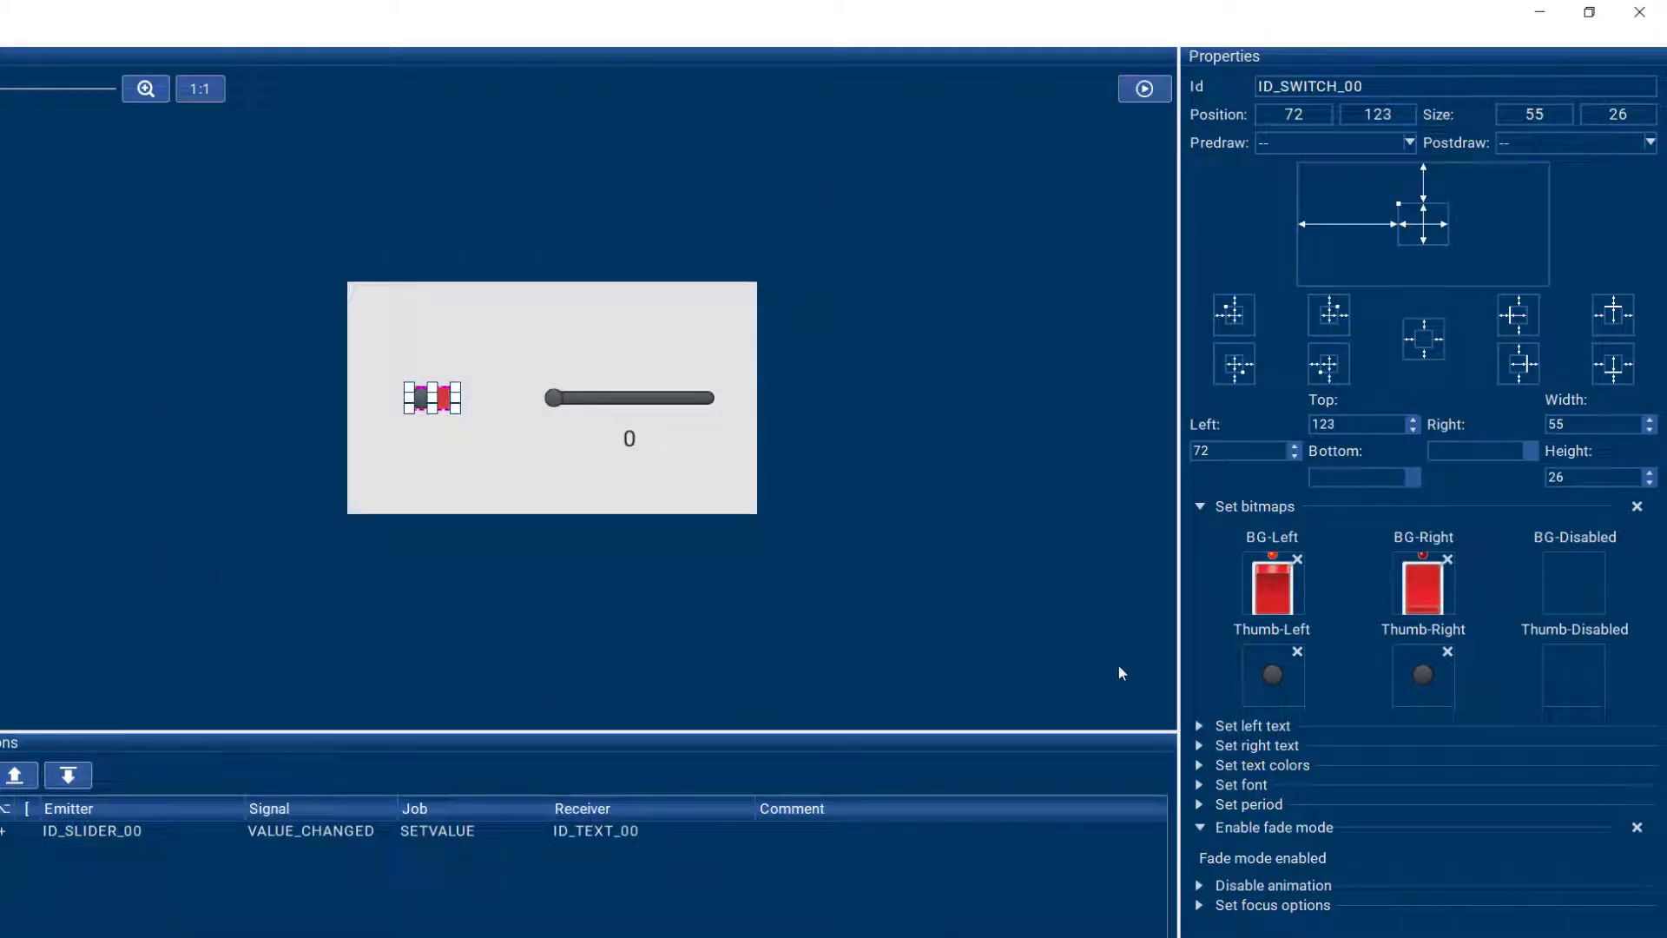
# - Remove the switch's Thumb-Left and Thumb-Right bitmaps and fit the switch to its 50 × 83 background image
pyautogui.click(1296, 651)
pyautogui.click(1448, 651)
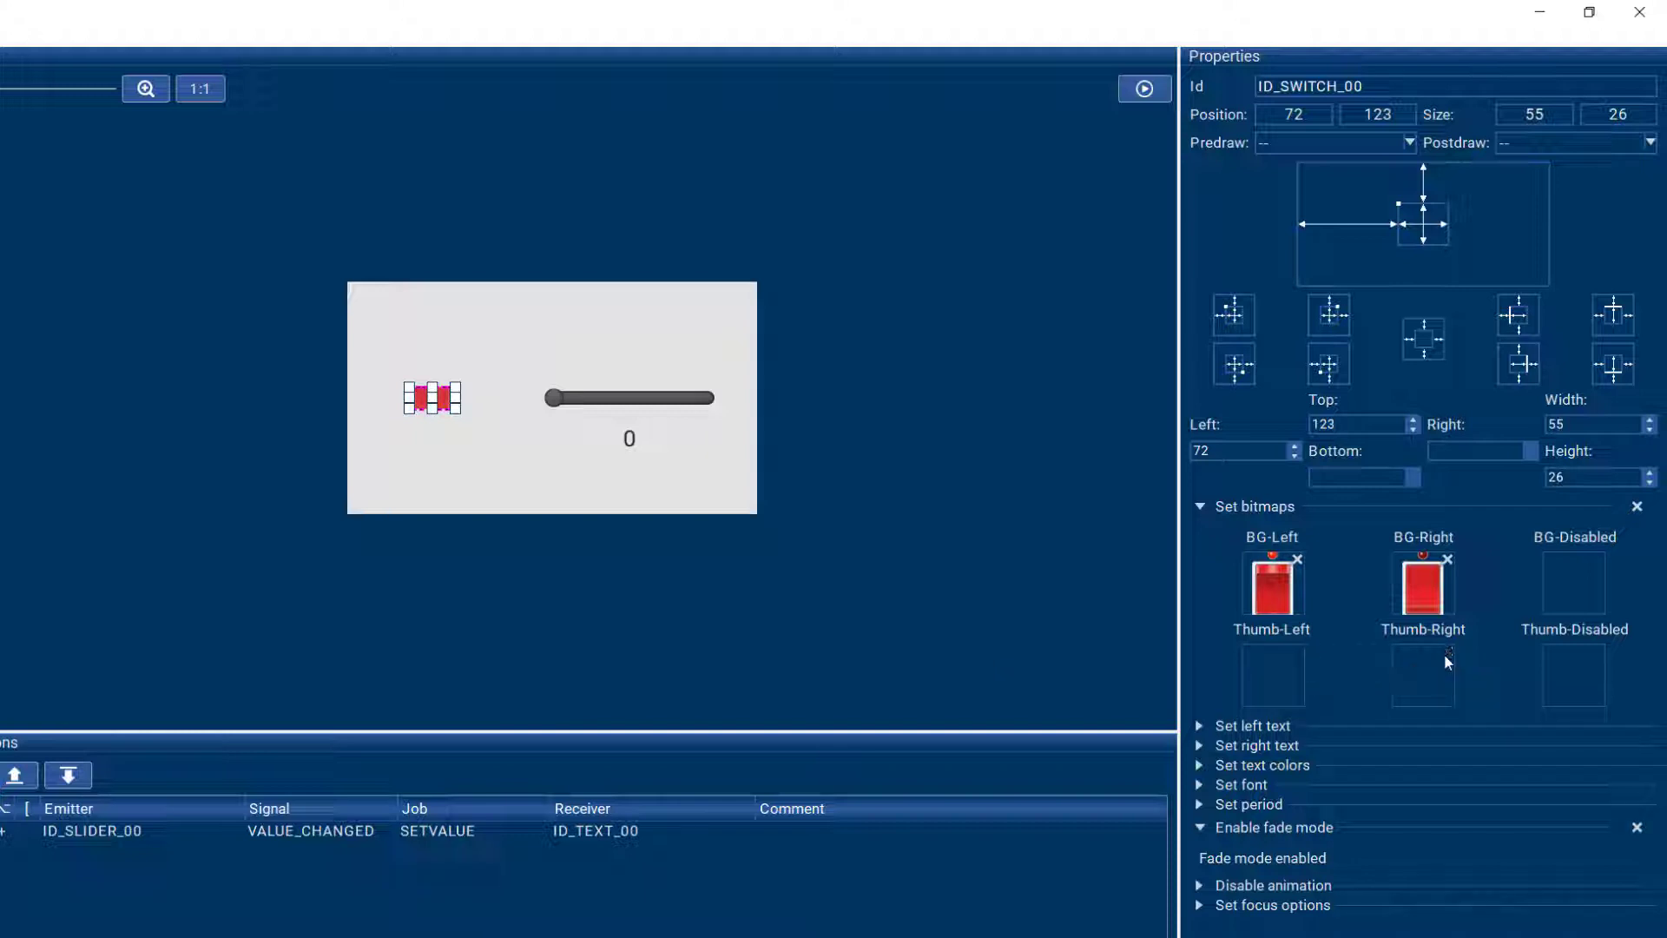
pyautogui.rightClick(449, 407)
pyautogui.click(490, 474)
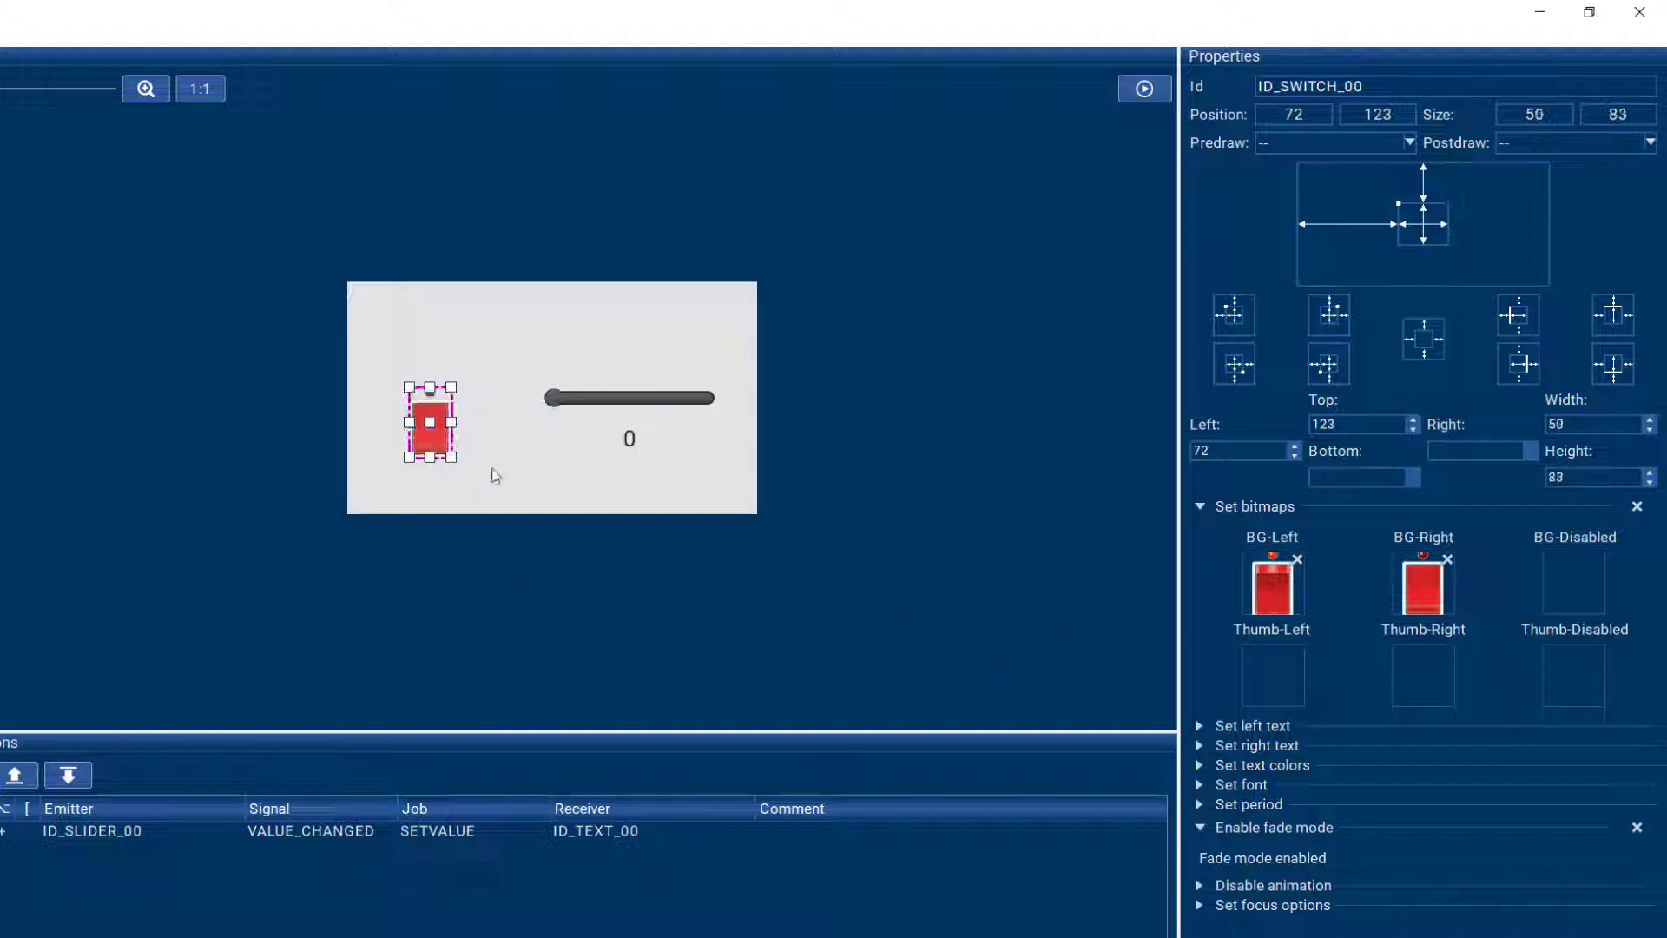
# - Preview the project, toggle the red switch, move the slider to about 52, and close the preview
pyautogui.click(1130, 96)
pyautogui.click(451, 480)
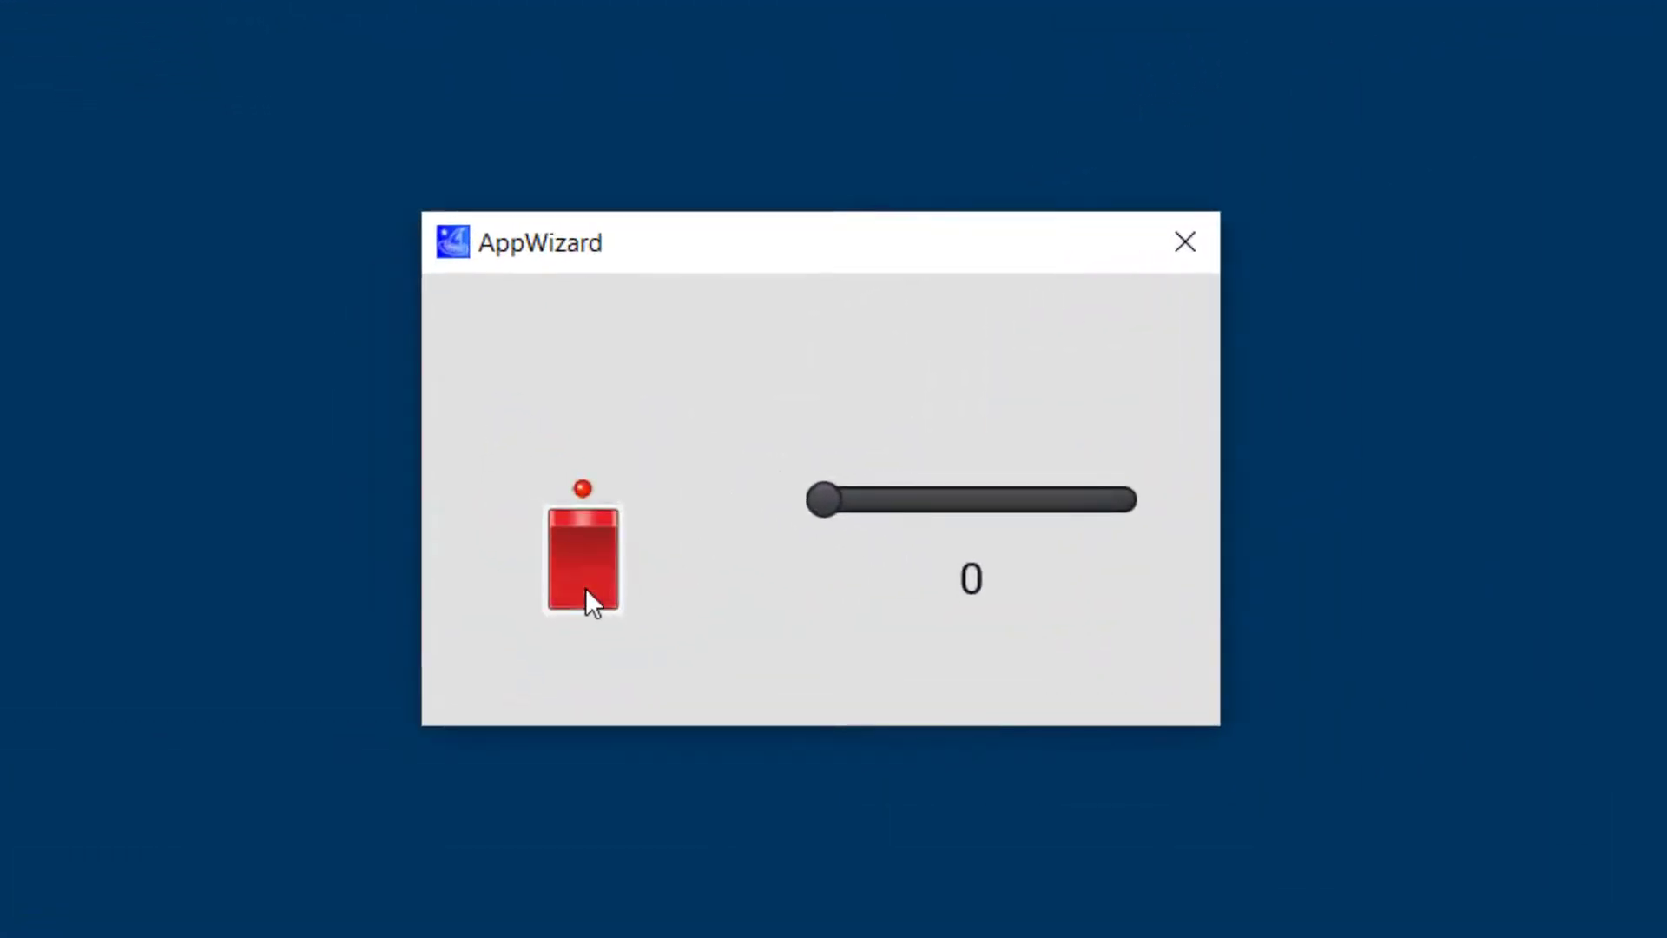
pyautogui.click(586, 589)
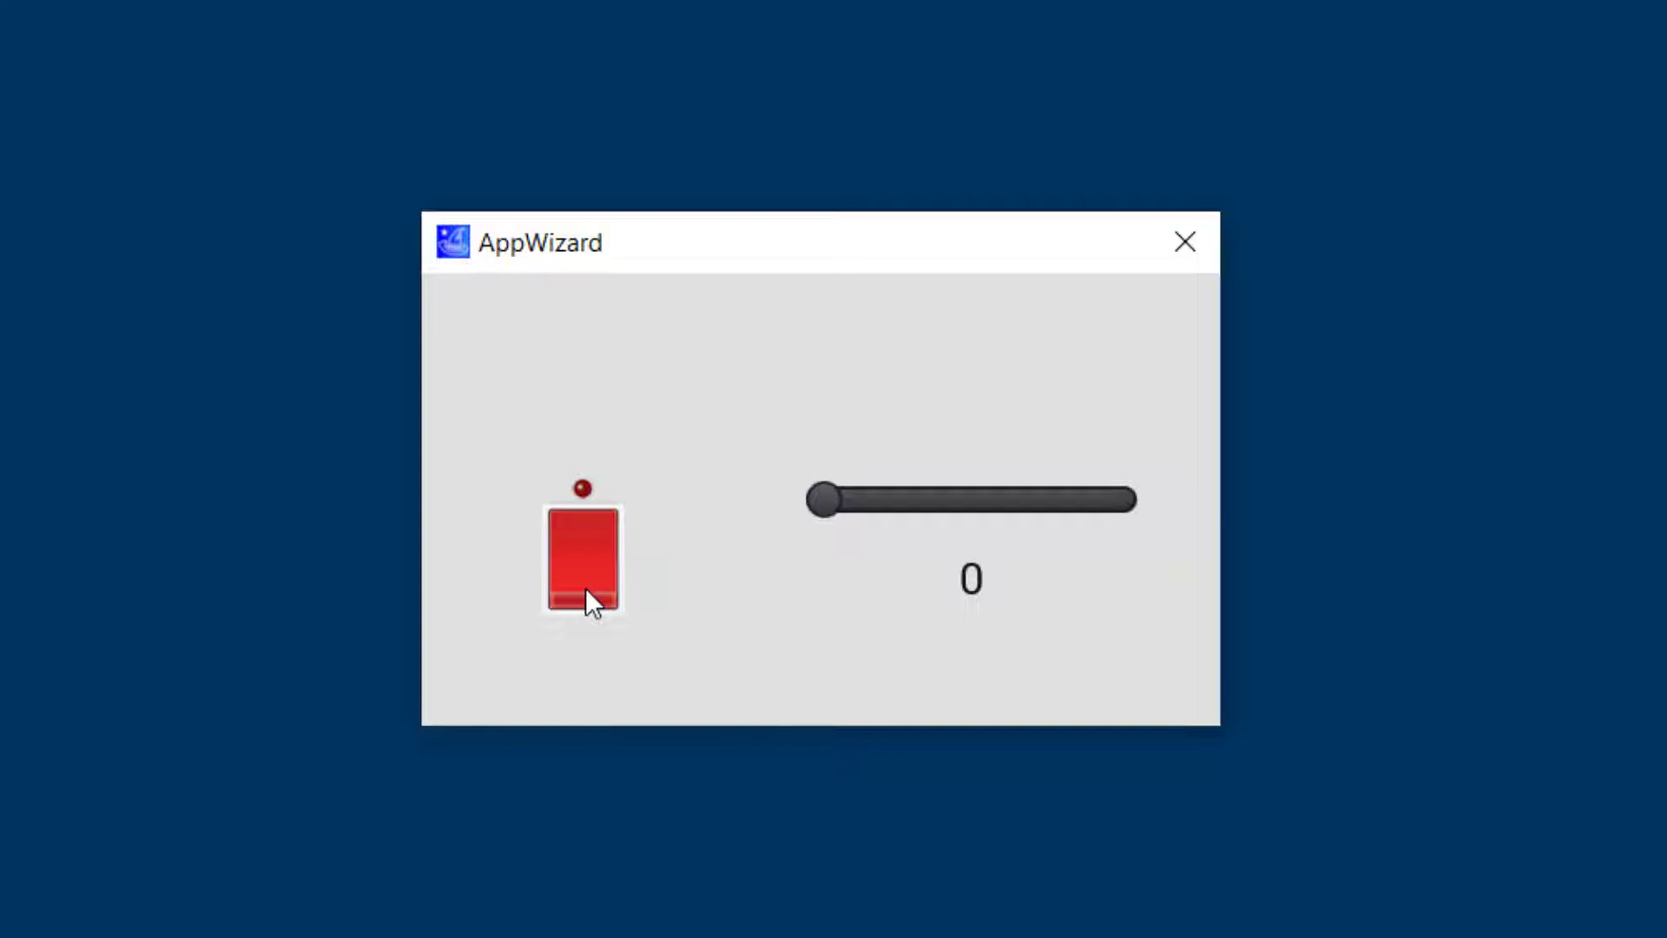
pyautogui.click(585, 587)
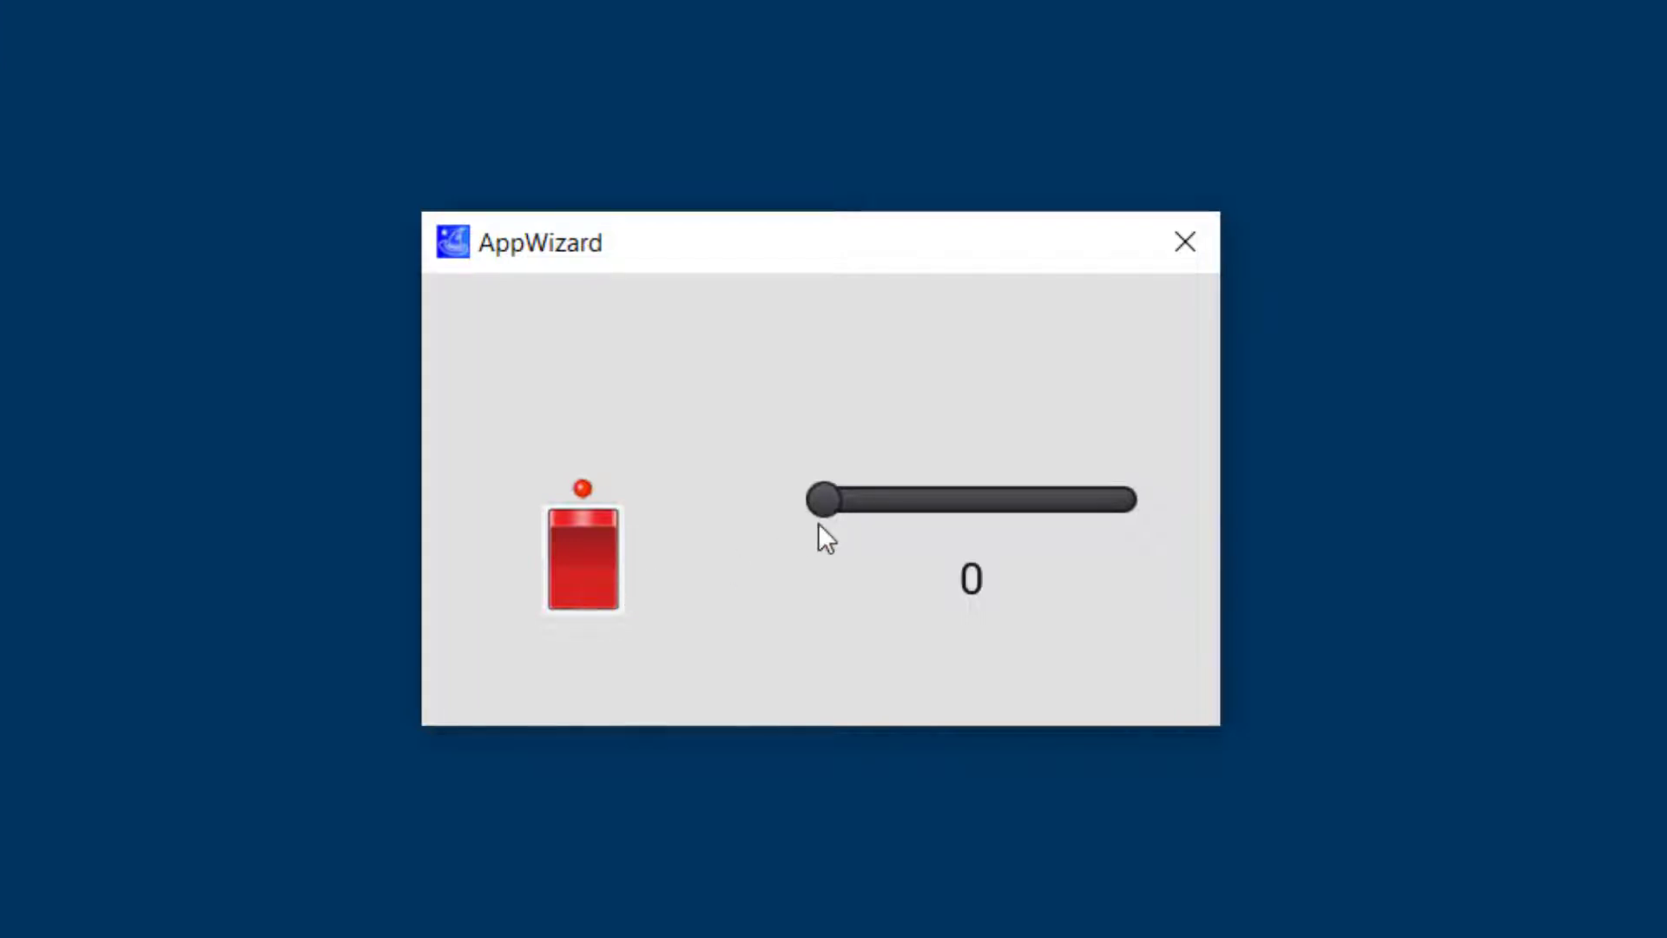
pyautogui.moveTo(818, 505); pyautogui.dragTo(977, 555)
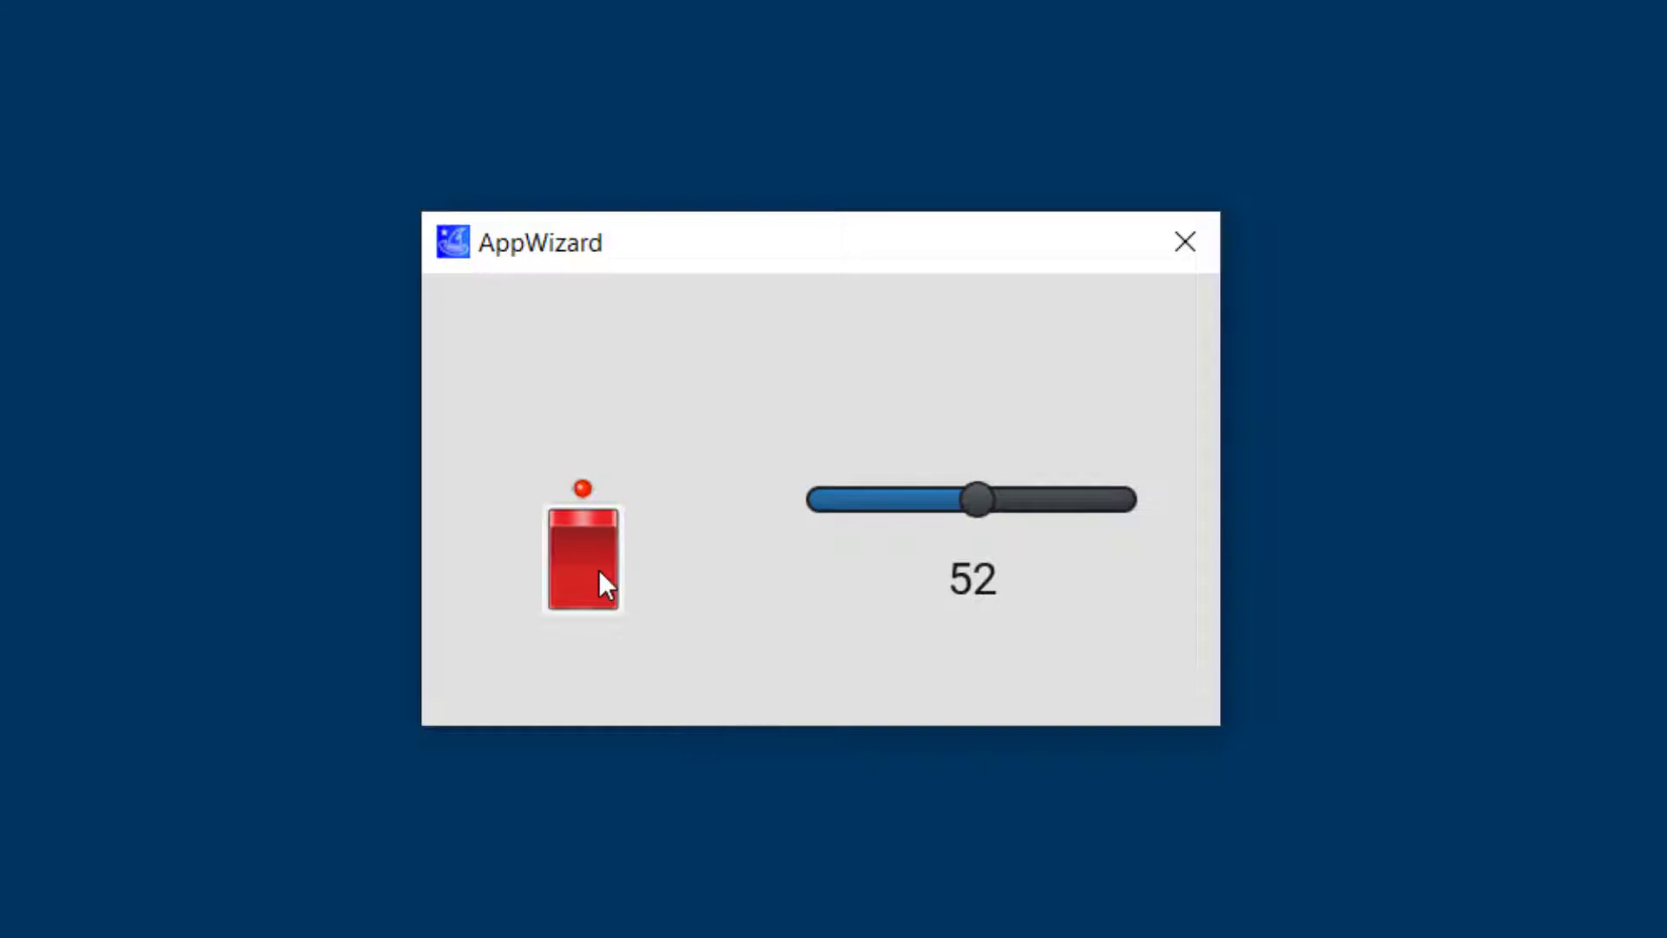
pyautogui.click(1172, 236)
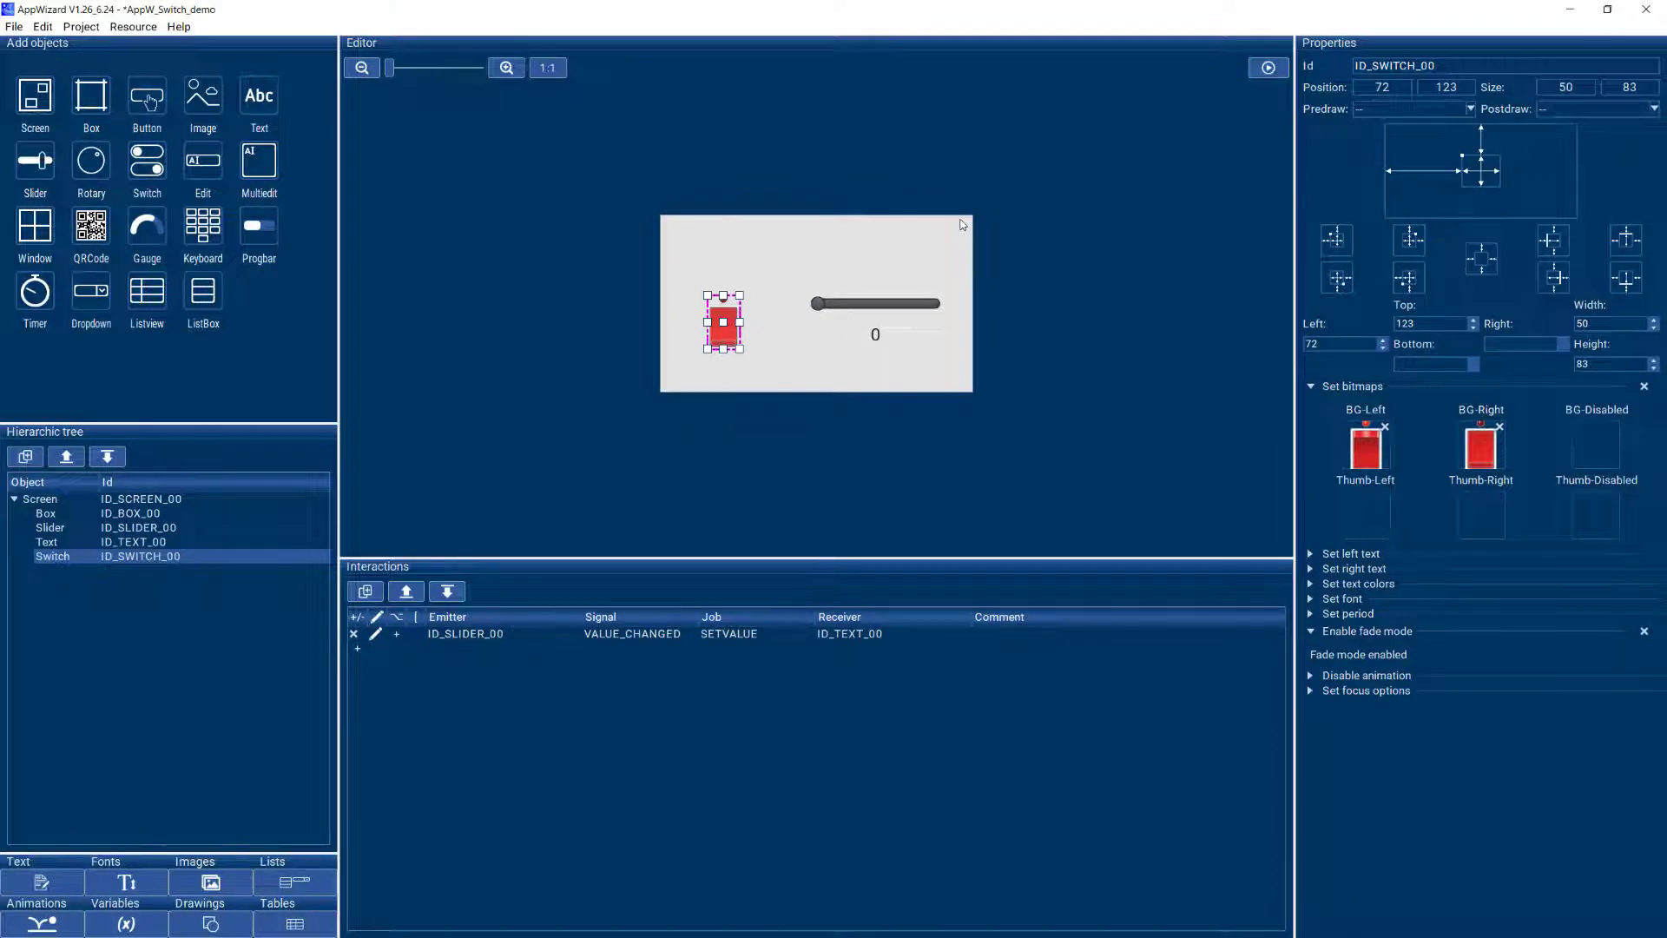
# - Add an interaction where ID_SWITCH_00's SET signal runs SETENABLE on ID_SLIDER_00 with the enabled state On
pyautogui.click(354, 650)
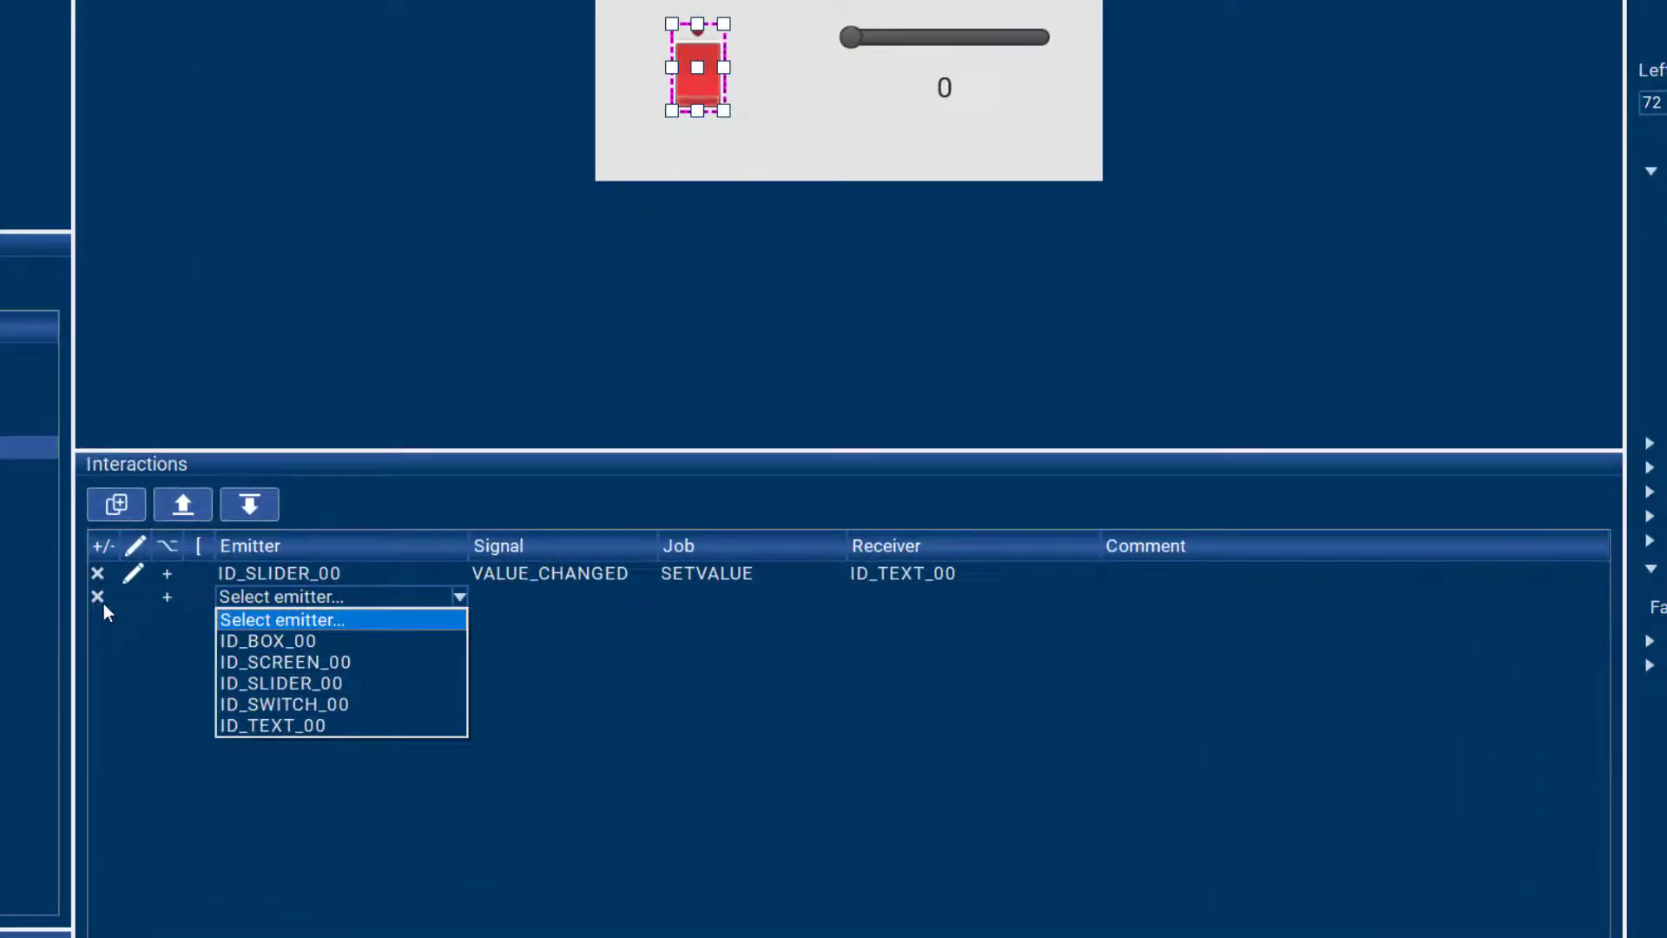
pyautogui.click(321, 701)
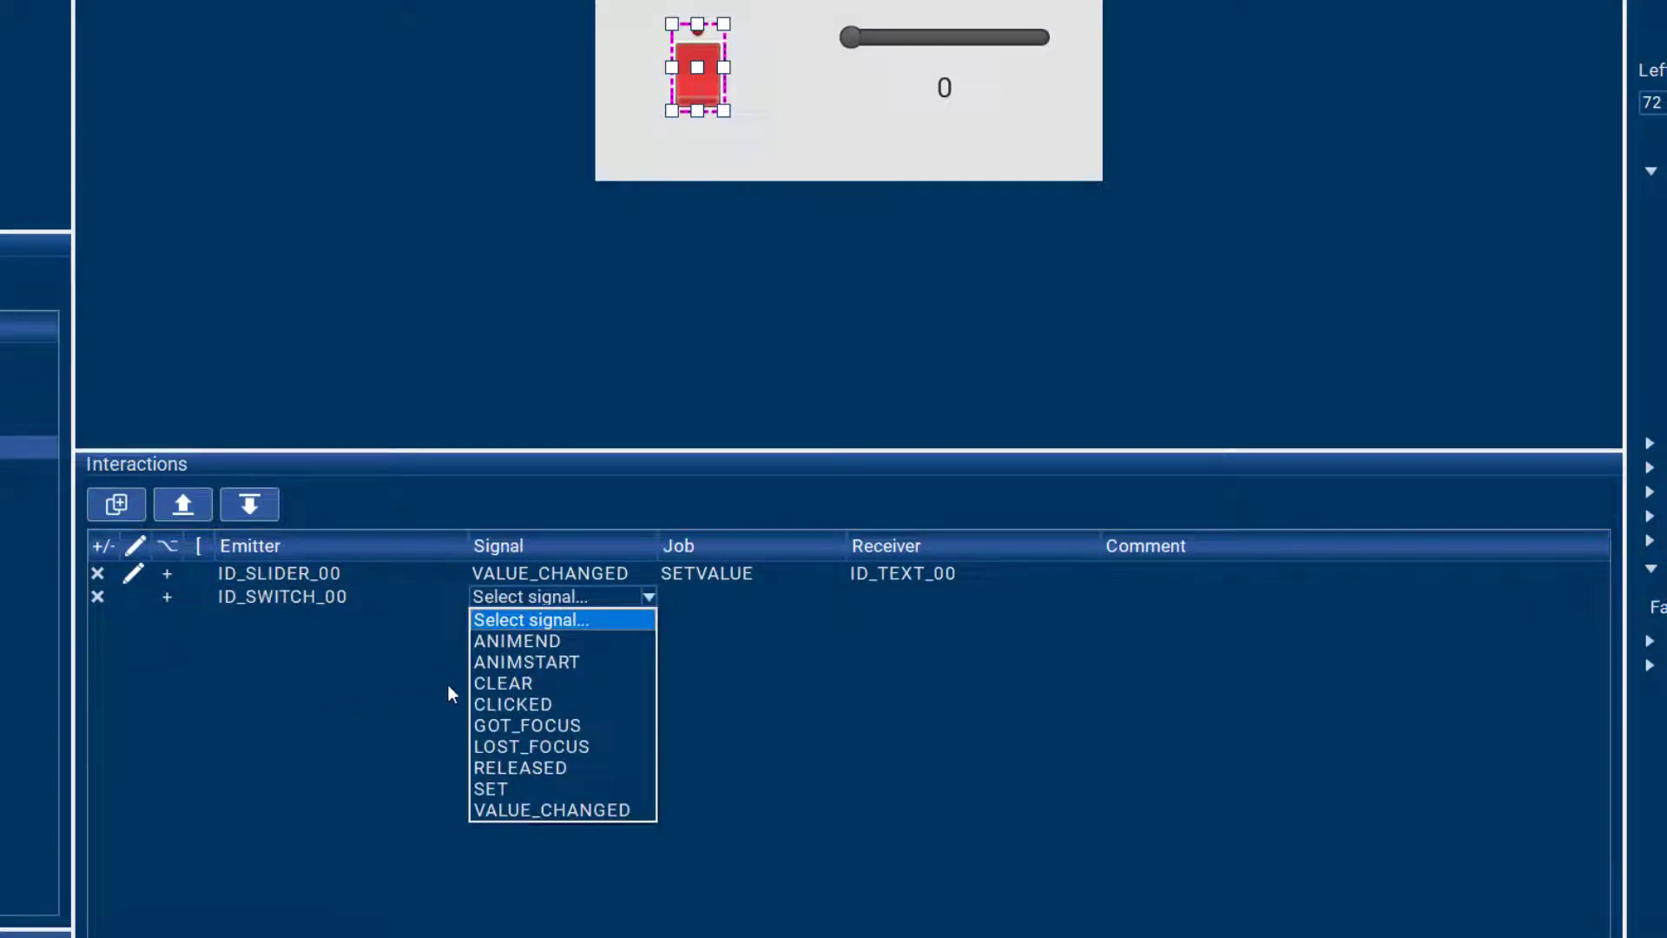
pyautogui.click(513, 787)
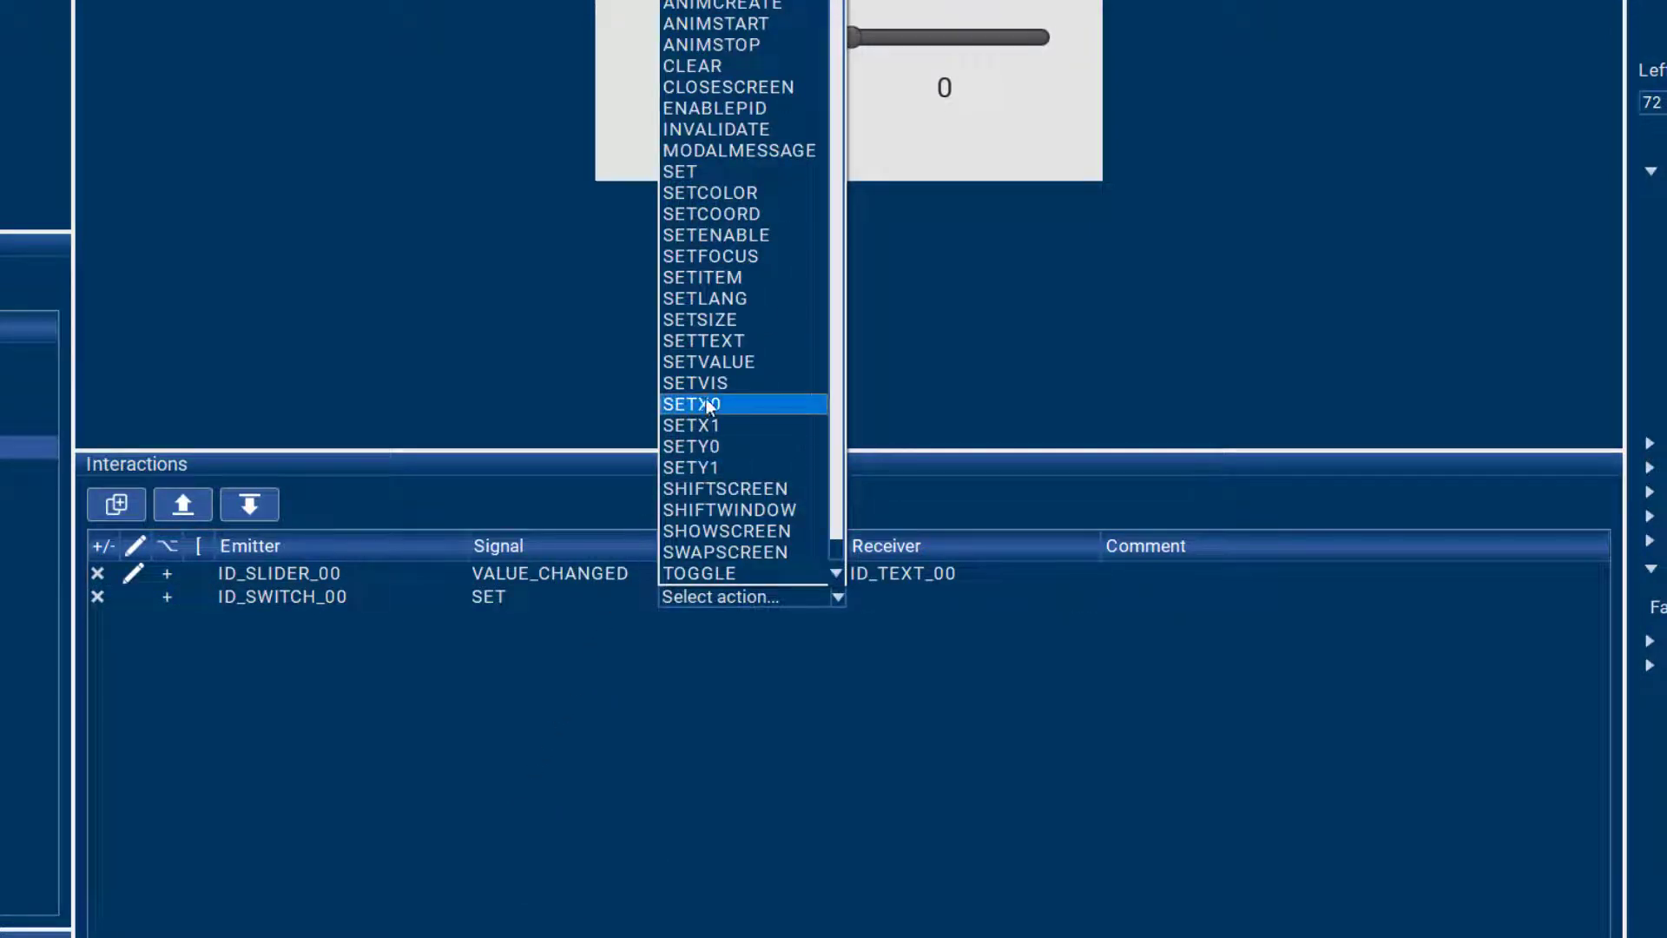
pyautogui.click(732, 234)
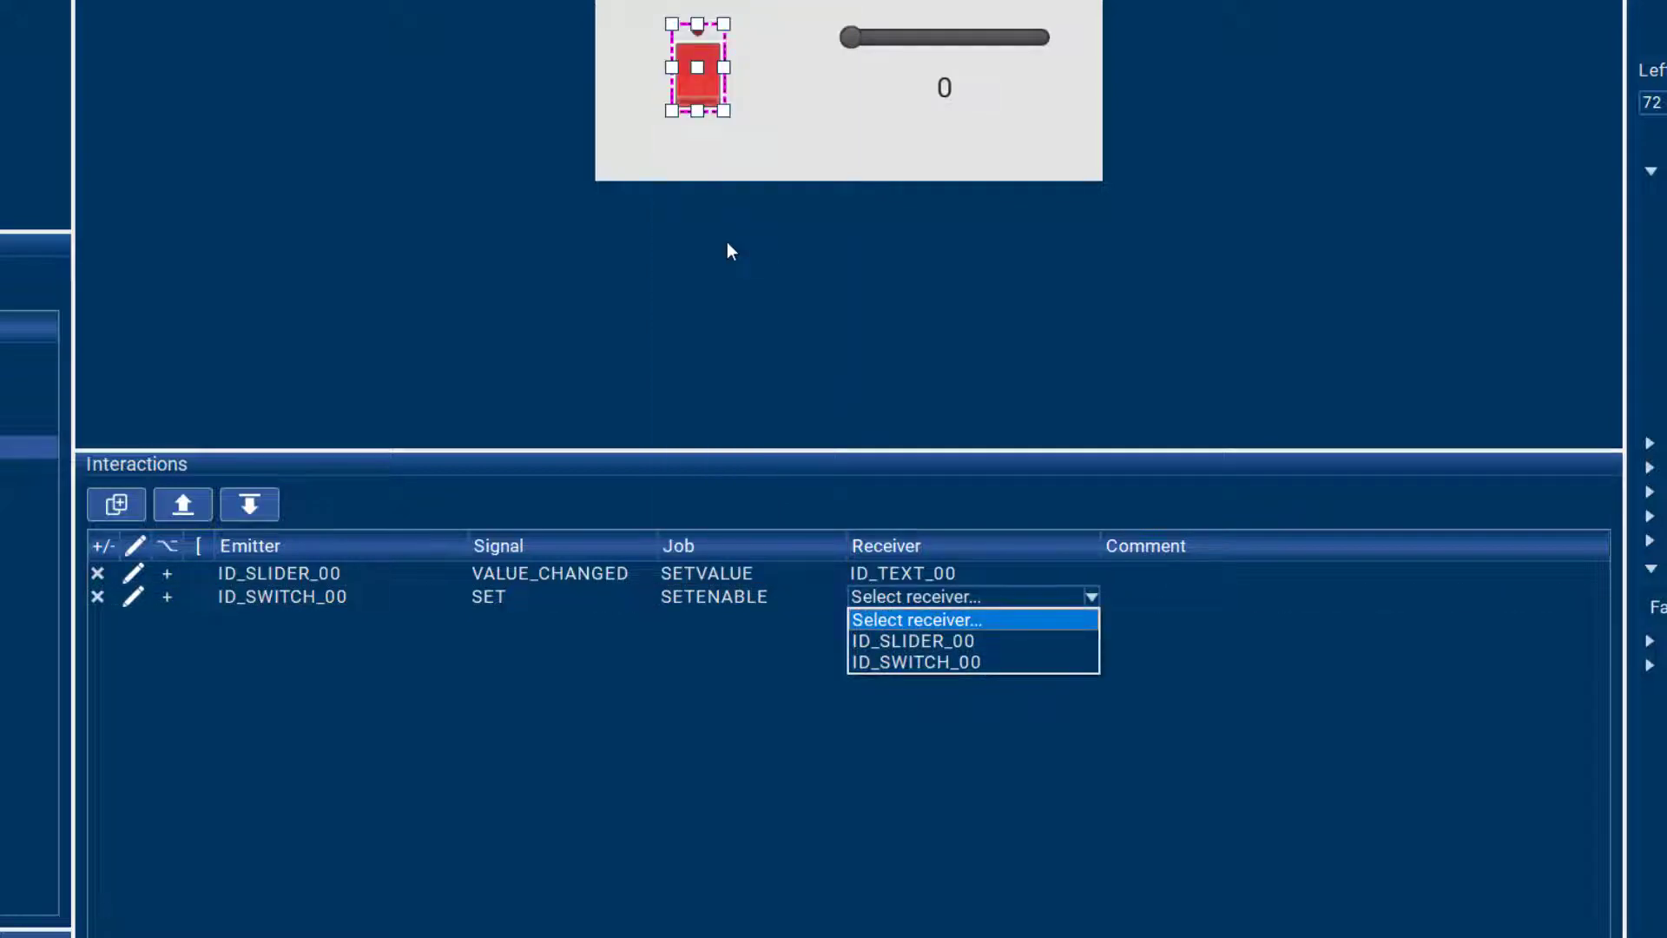
pyautogui.click(903, 643)
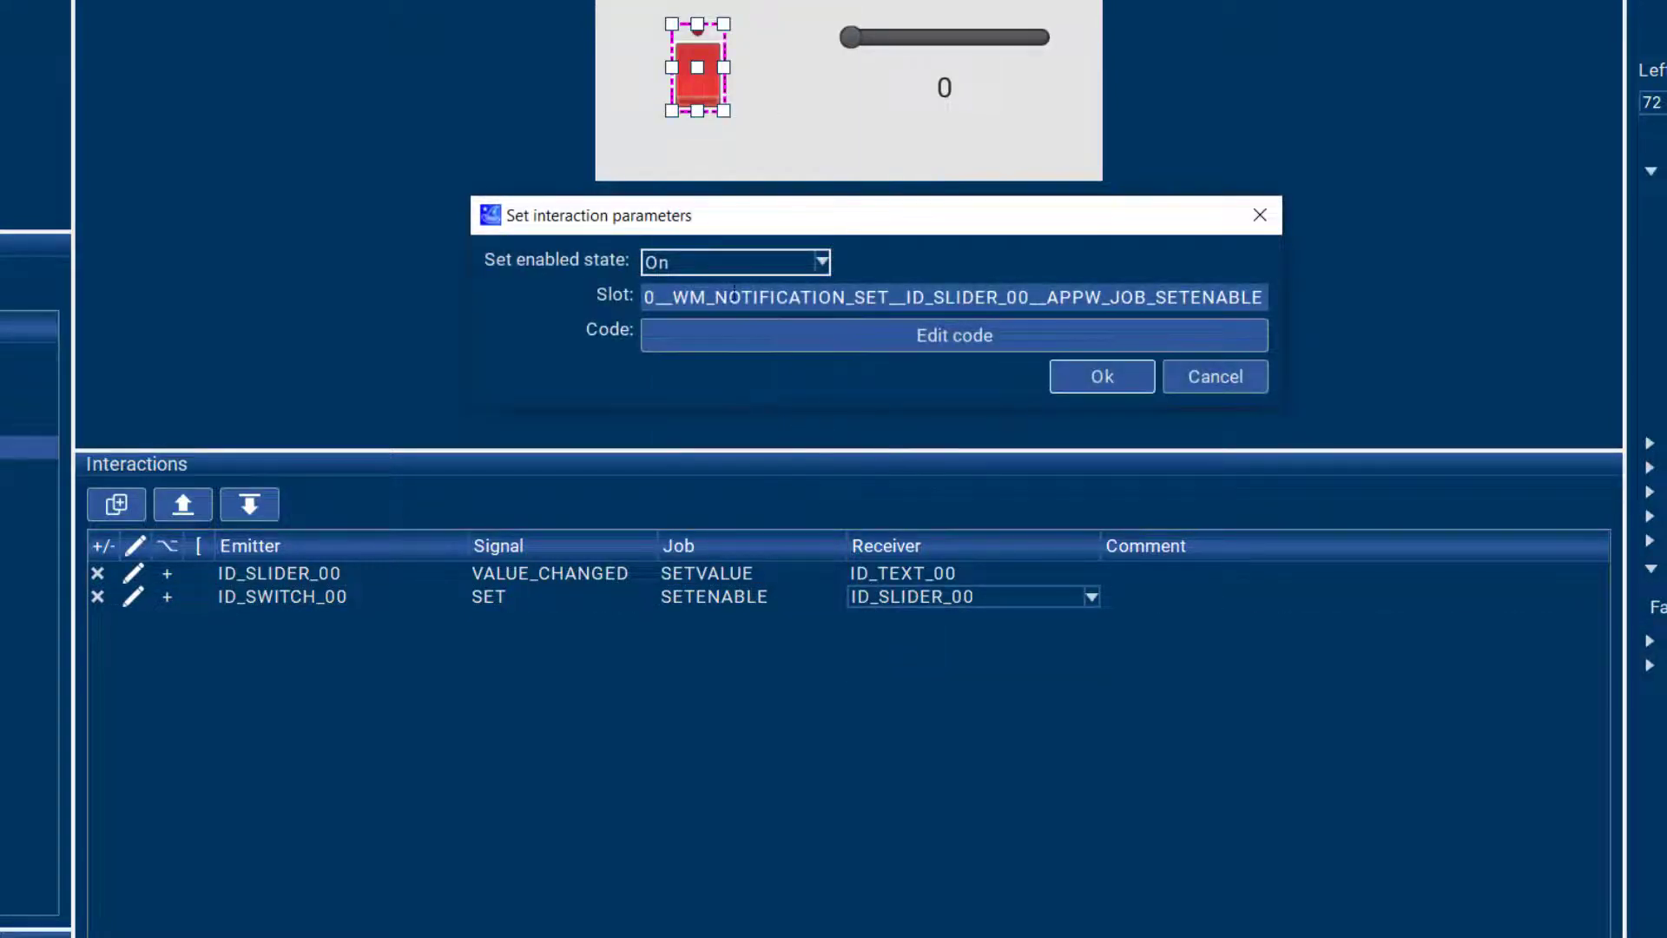
pyautogui.click(1066, 378)
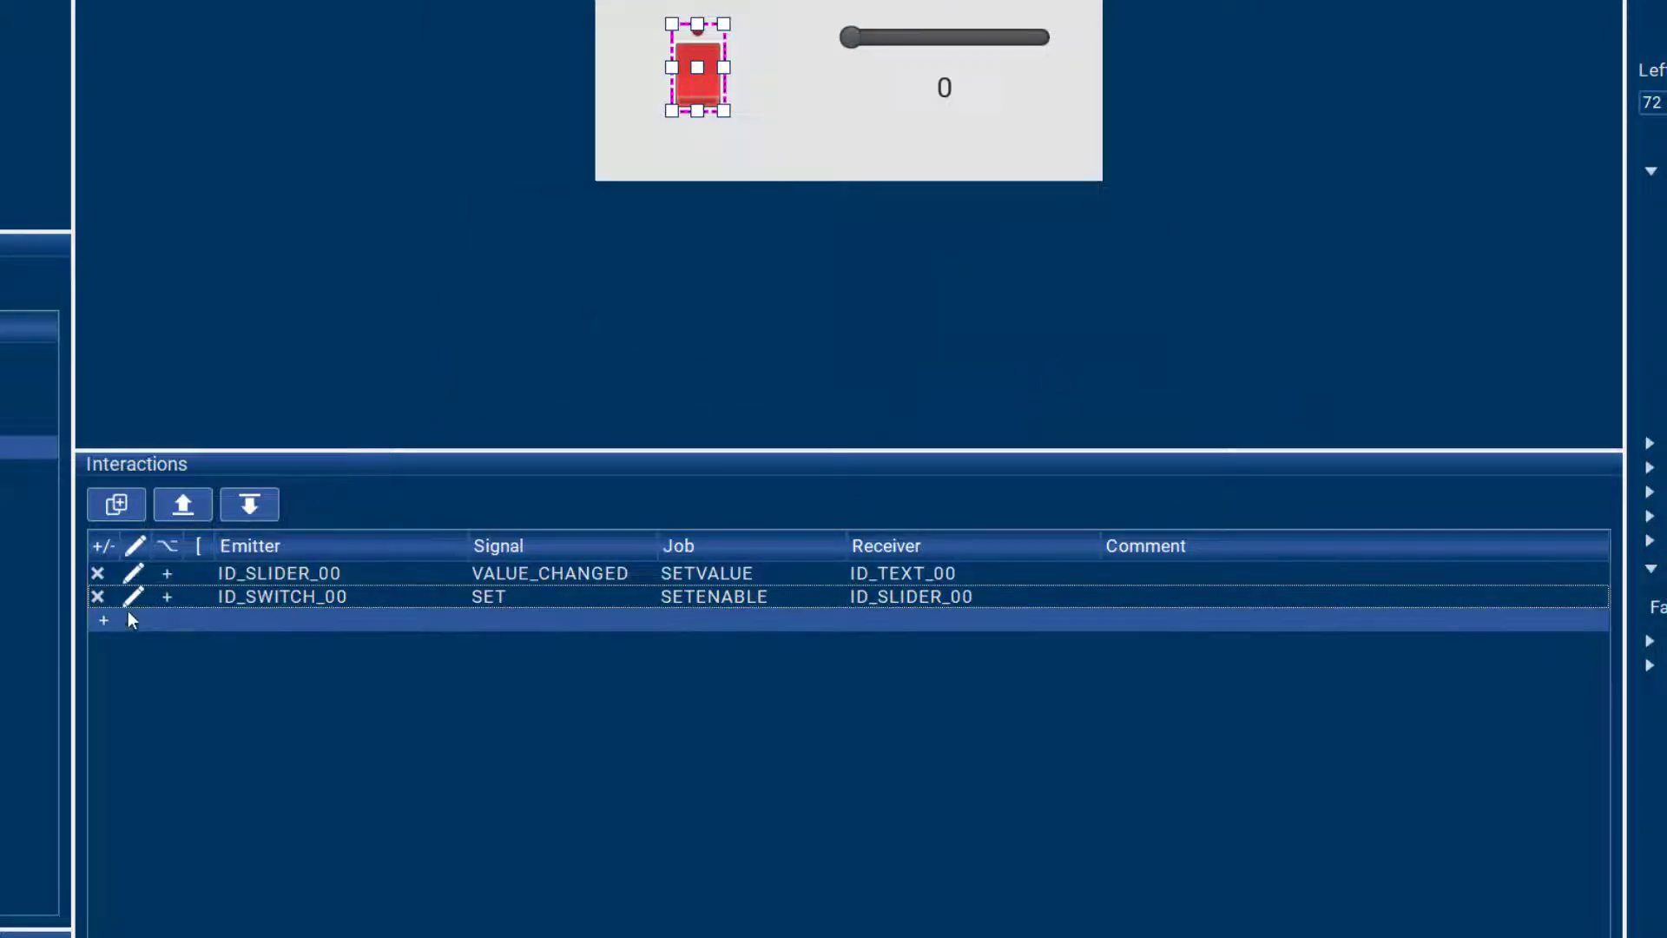
# - Add an interaction where ID_SWITCH_00's CLEAR signal runs SETENABLE on ID_SLIDER_00 to disable the slider
pyautogui.click(108, 620)
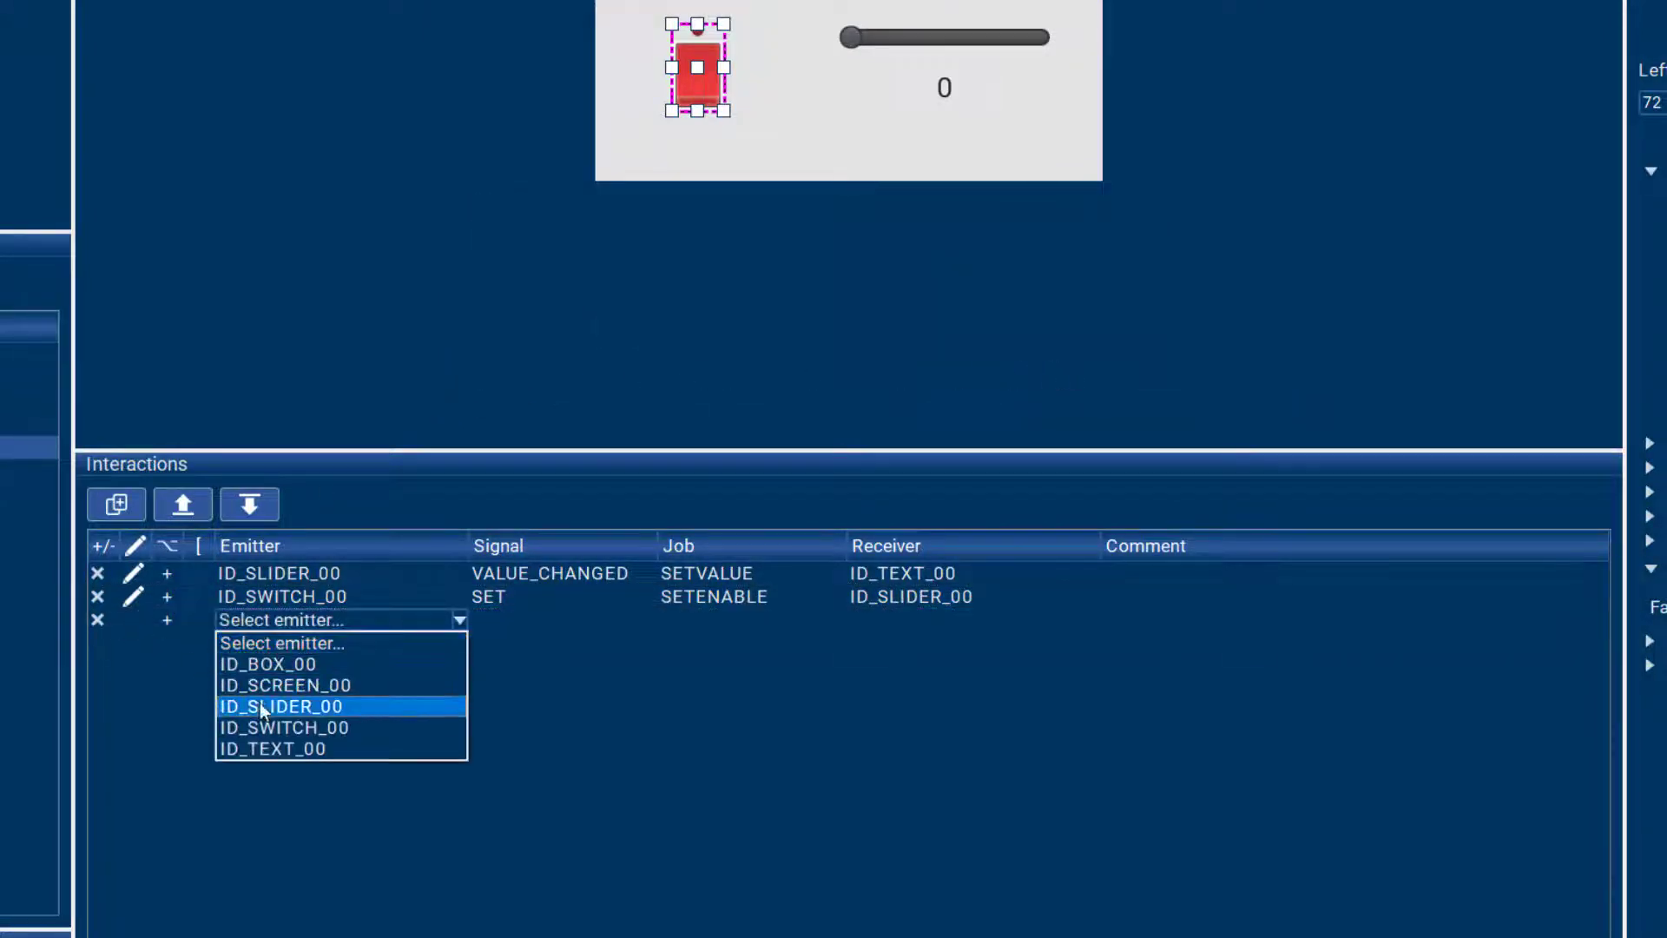
pyautogui.click(280, 727)
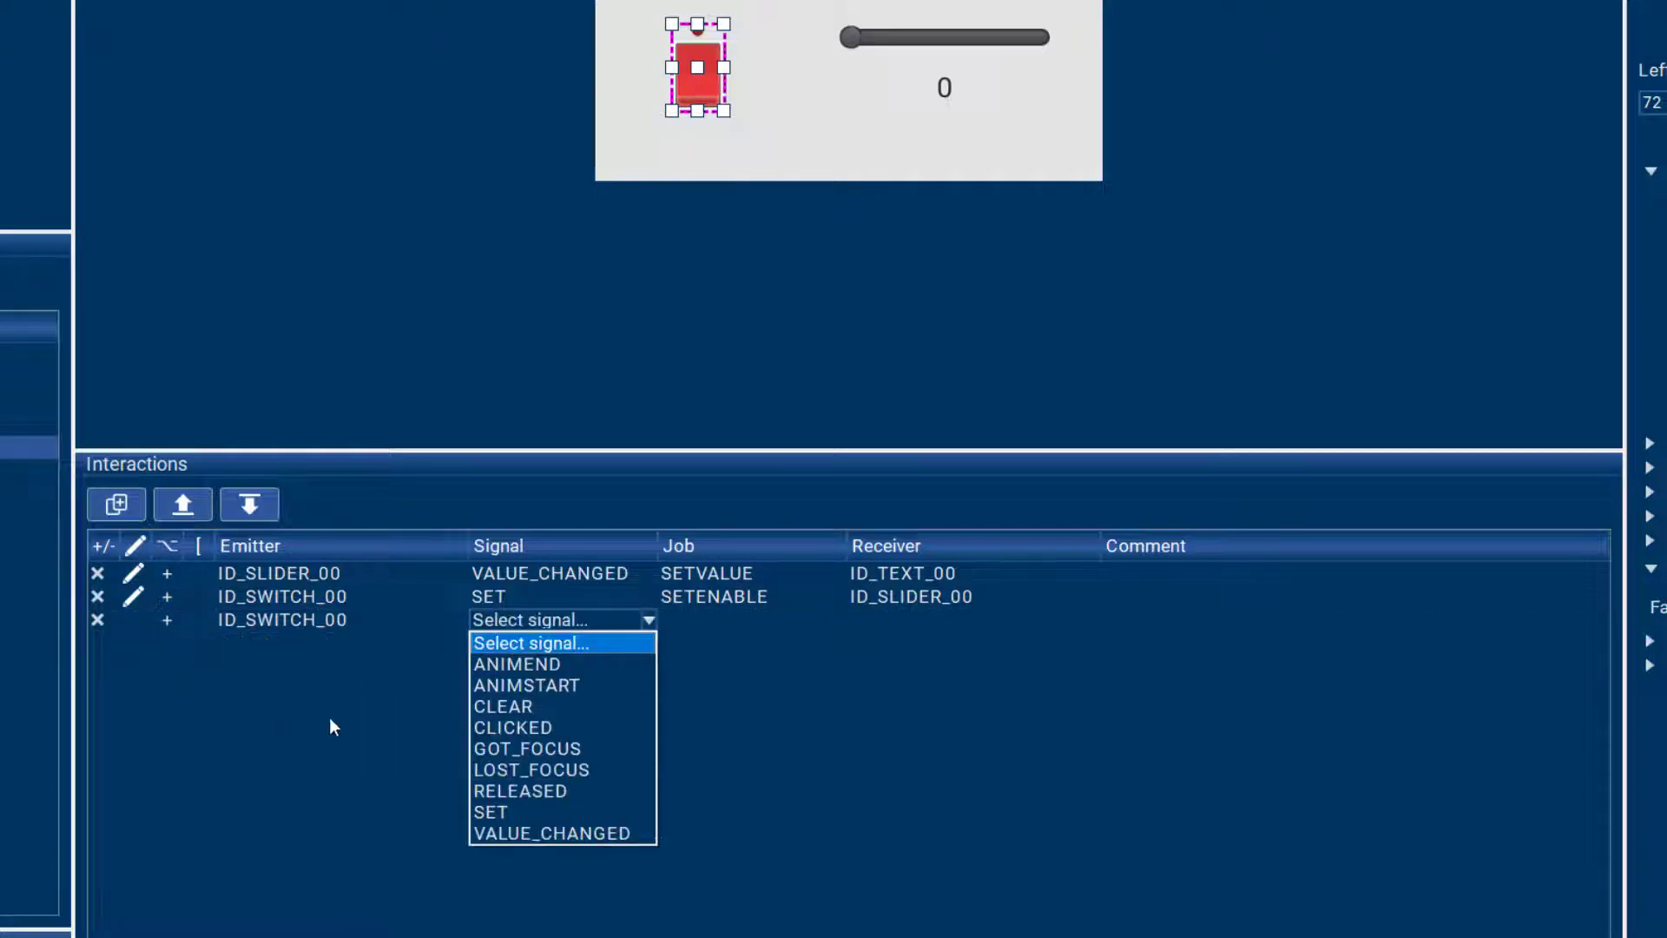
pyautogui.click(502, 706)
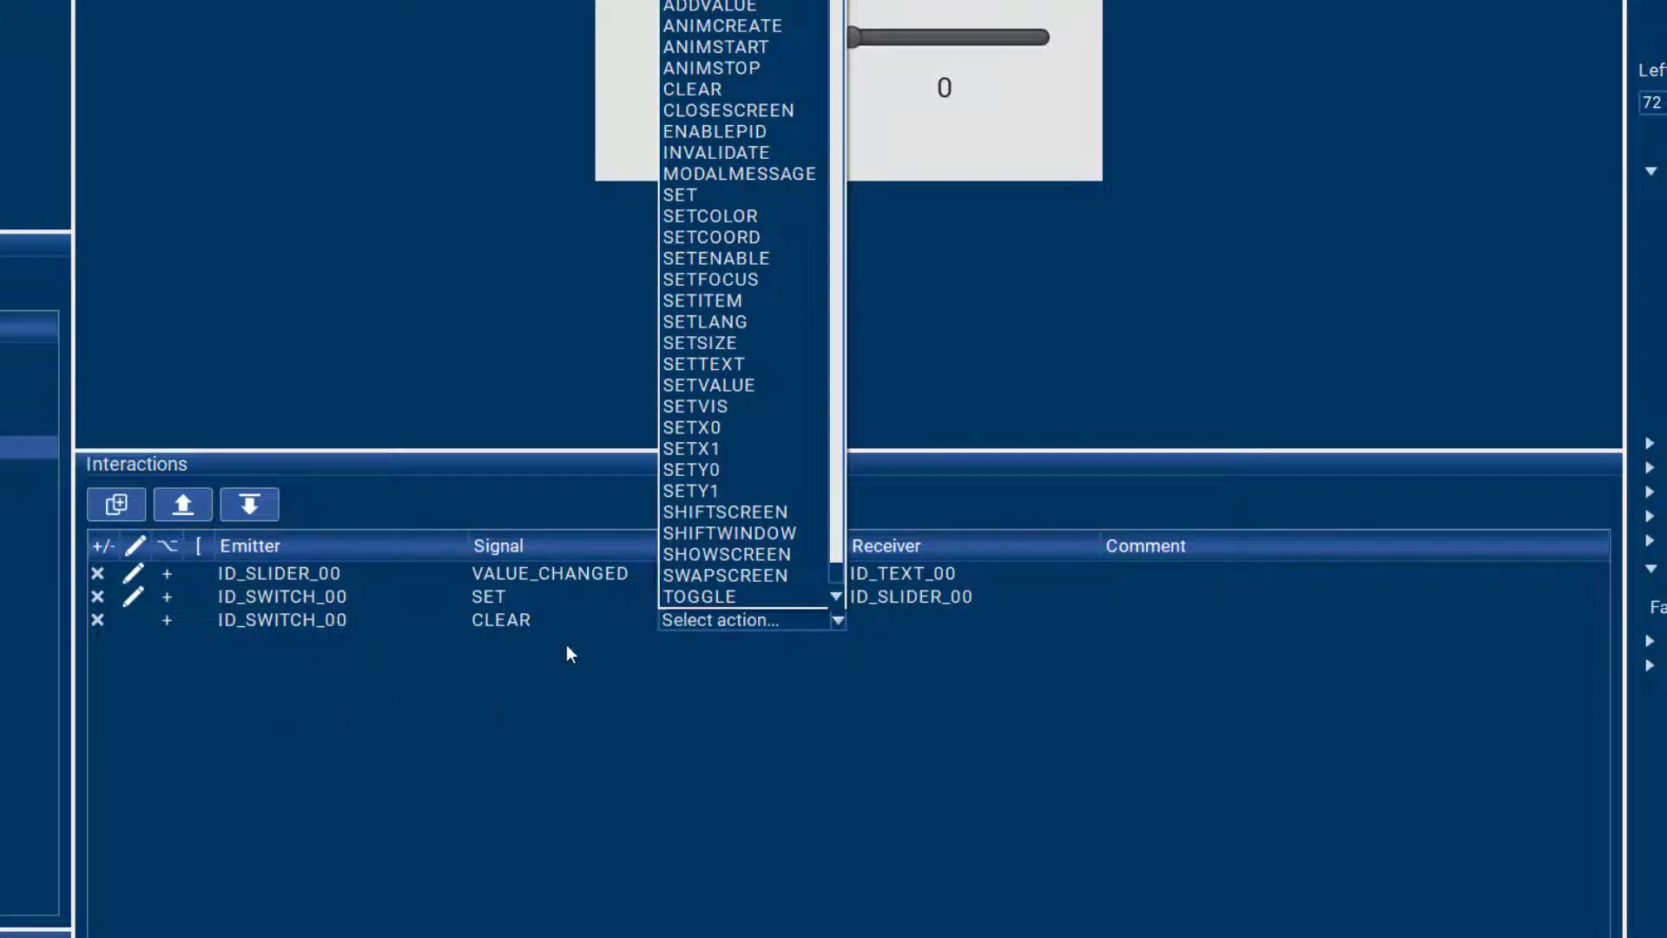
pyautogui.click(709, 258)
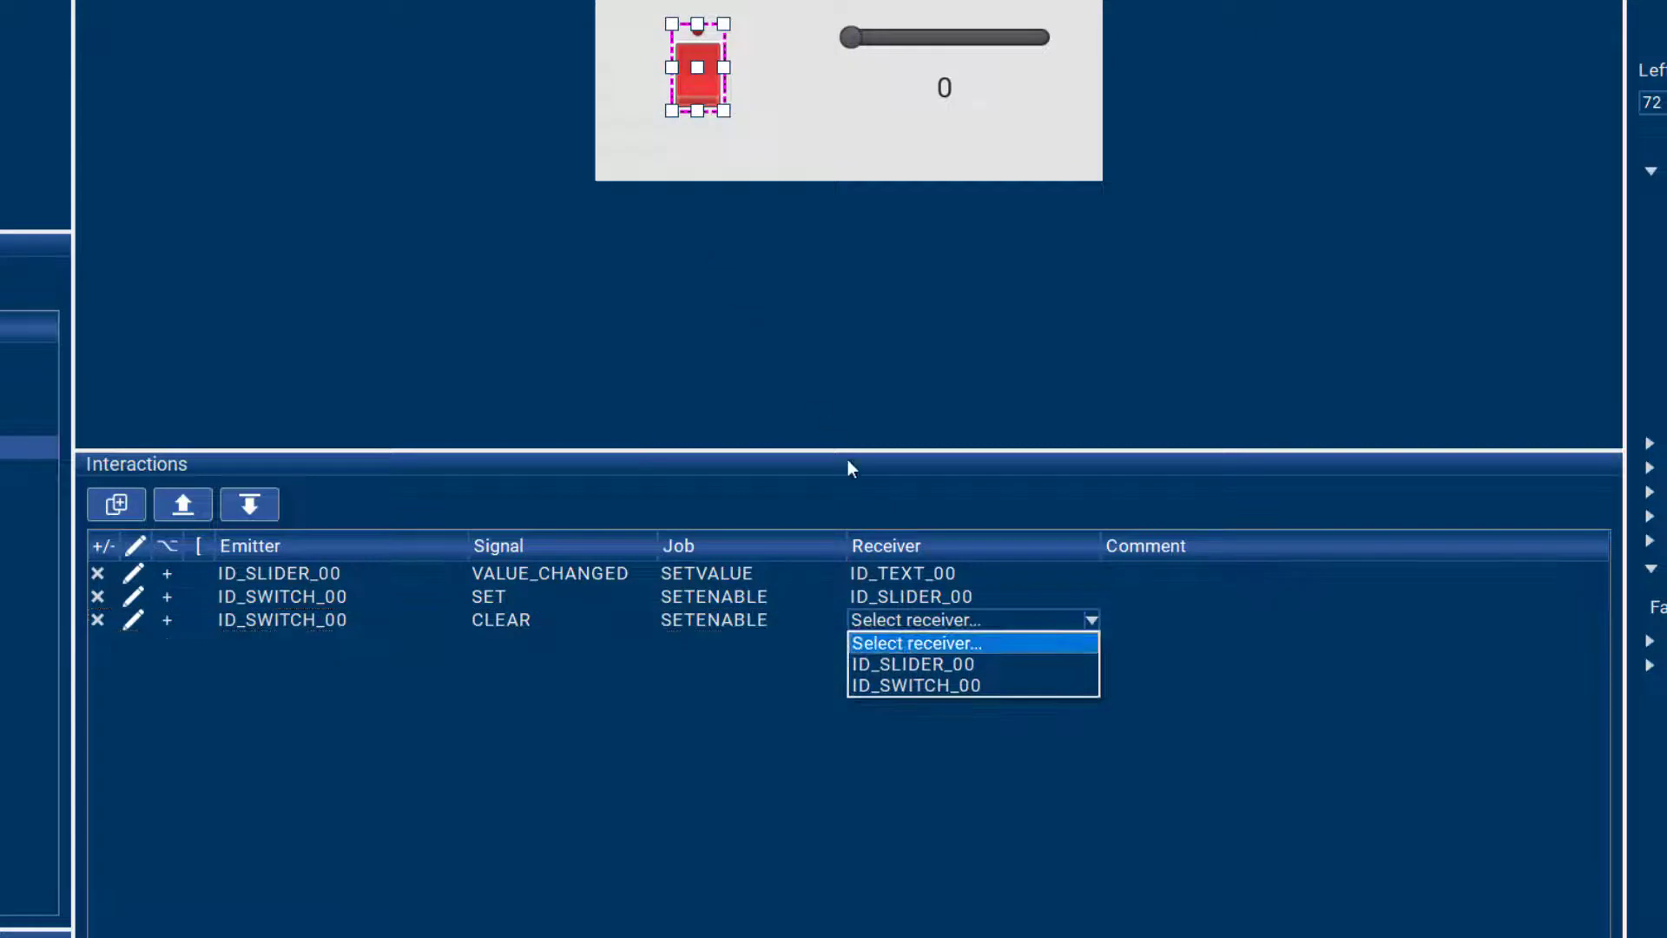
pyautogui.click(909, 663)
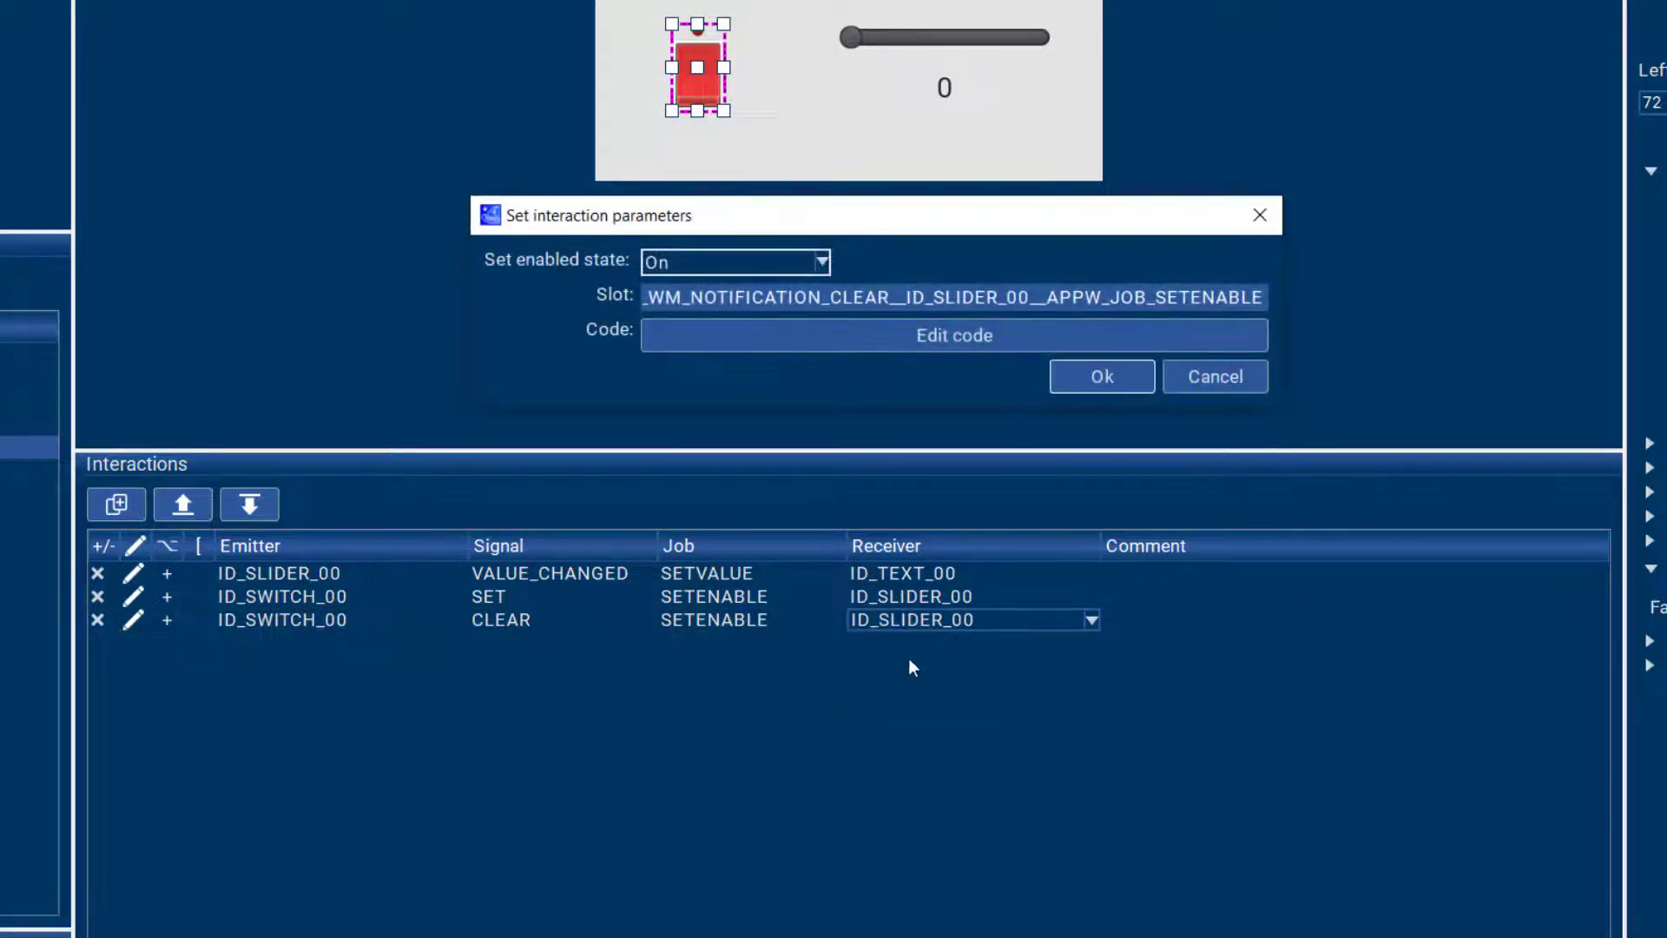
pyautogui.click(711, 253)
pyautogui.click(712, 281)
pyautogui.click(1071, 368)
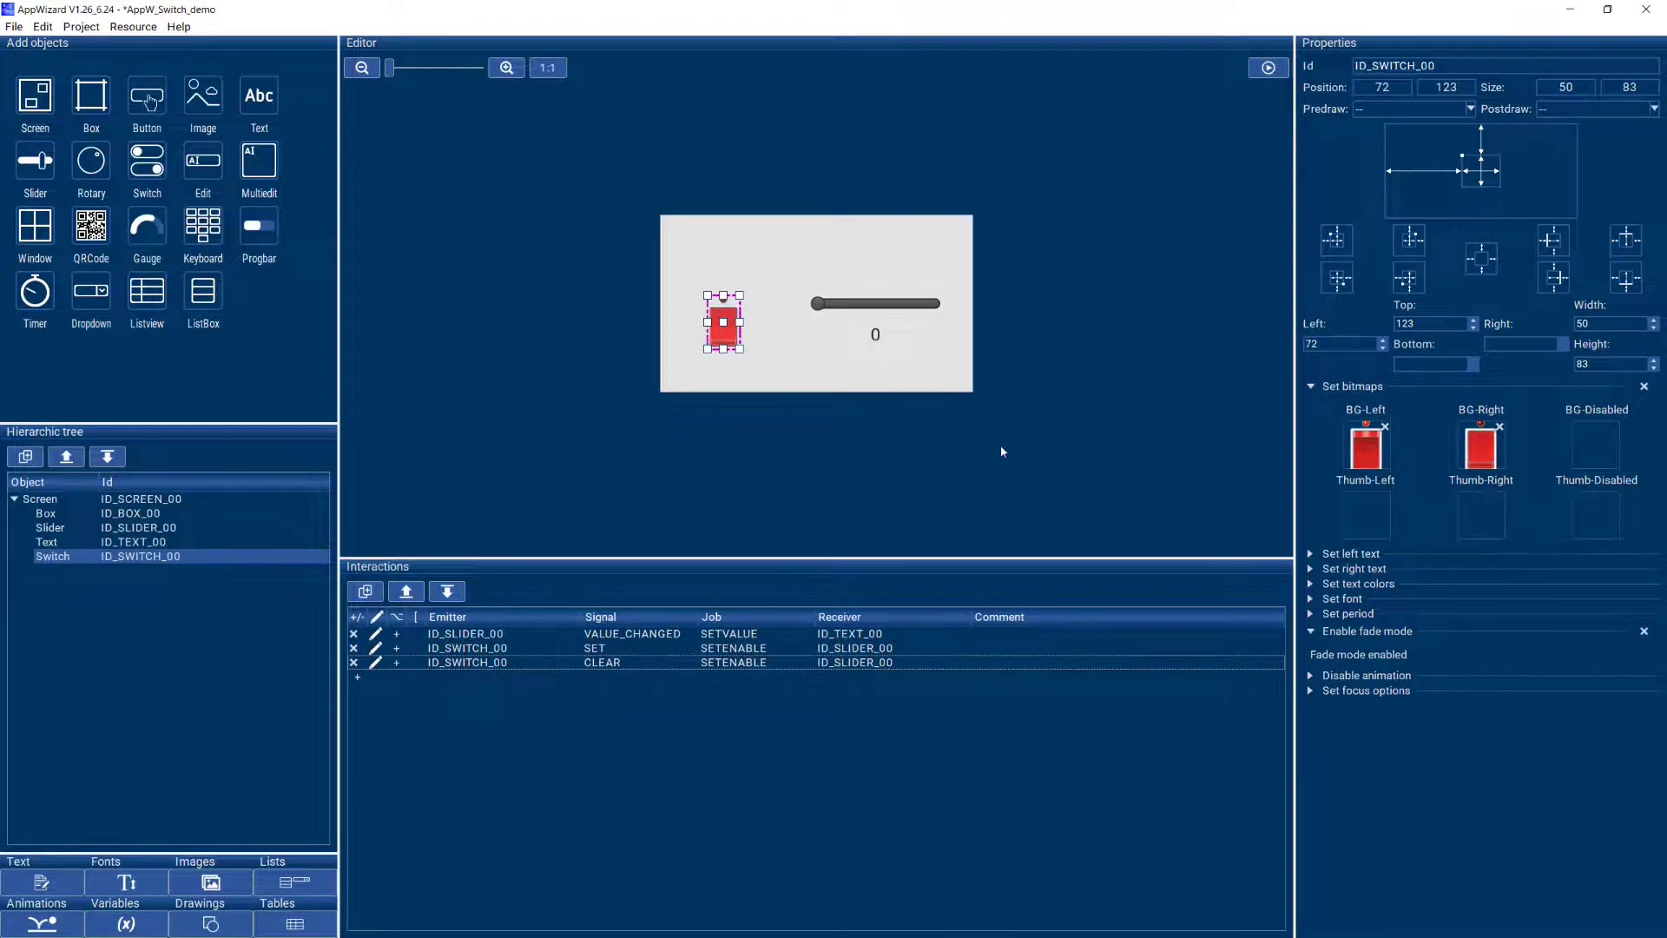
# - Preview the project, turn the switch on, move the slider to about 43, turn the switch off, and close the preview
pyautogui.click(1268, 73)
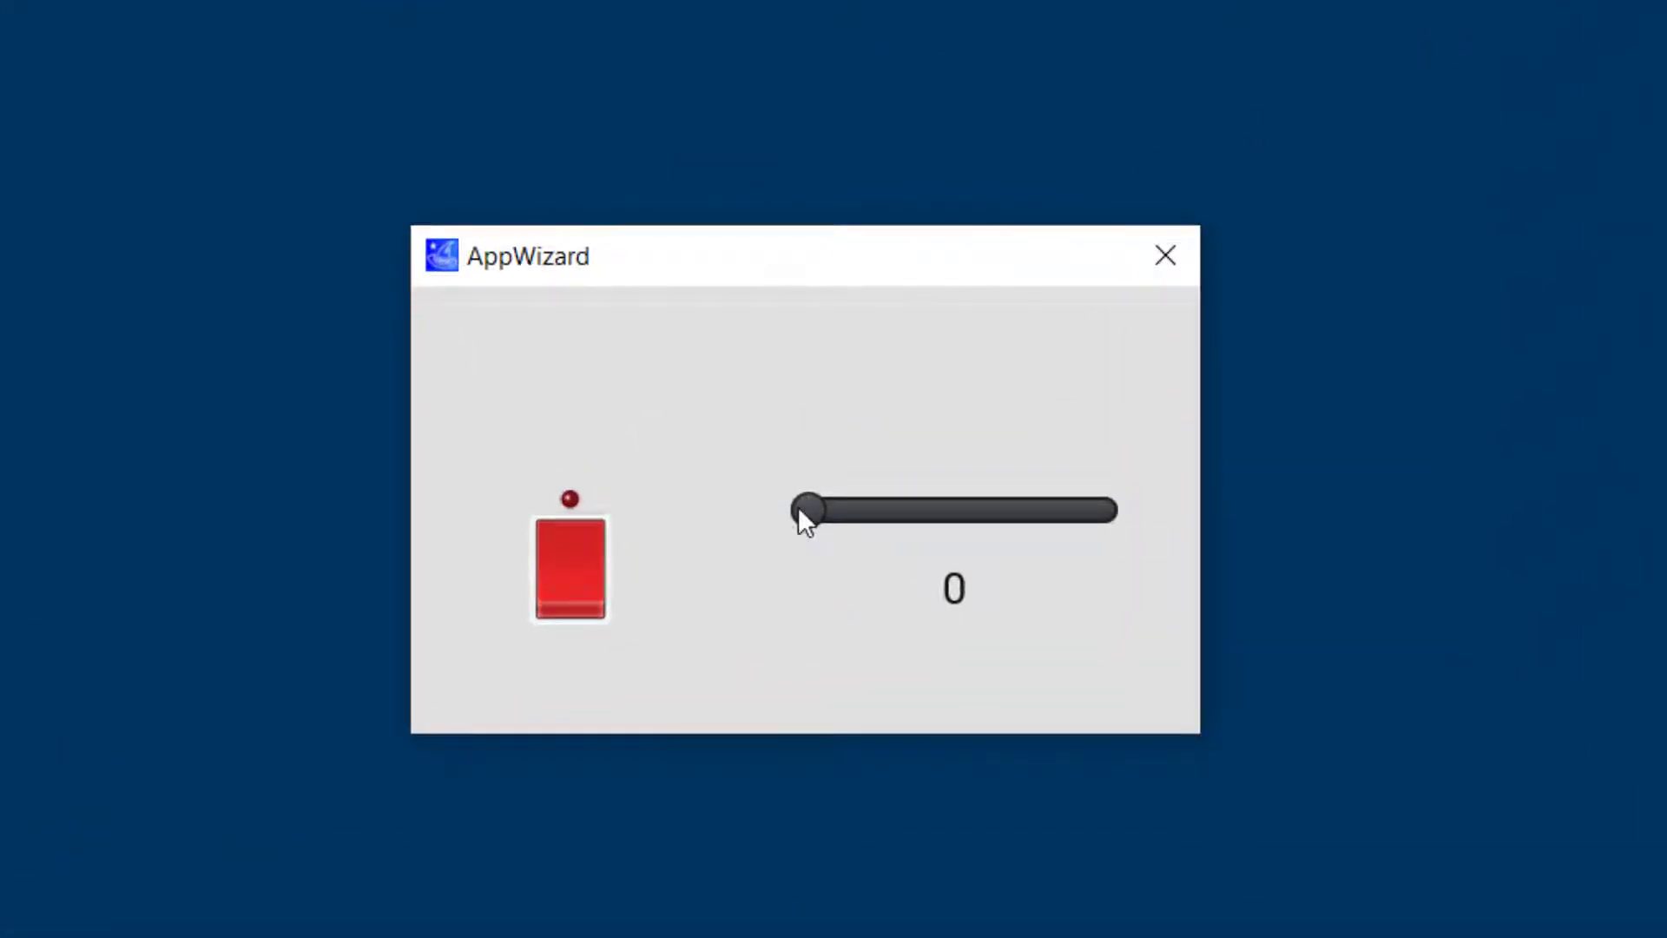
pyautogui.click(575, 582)
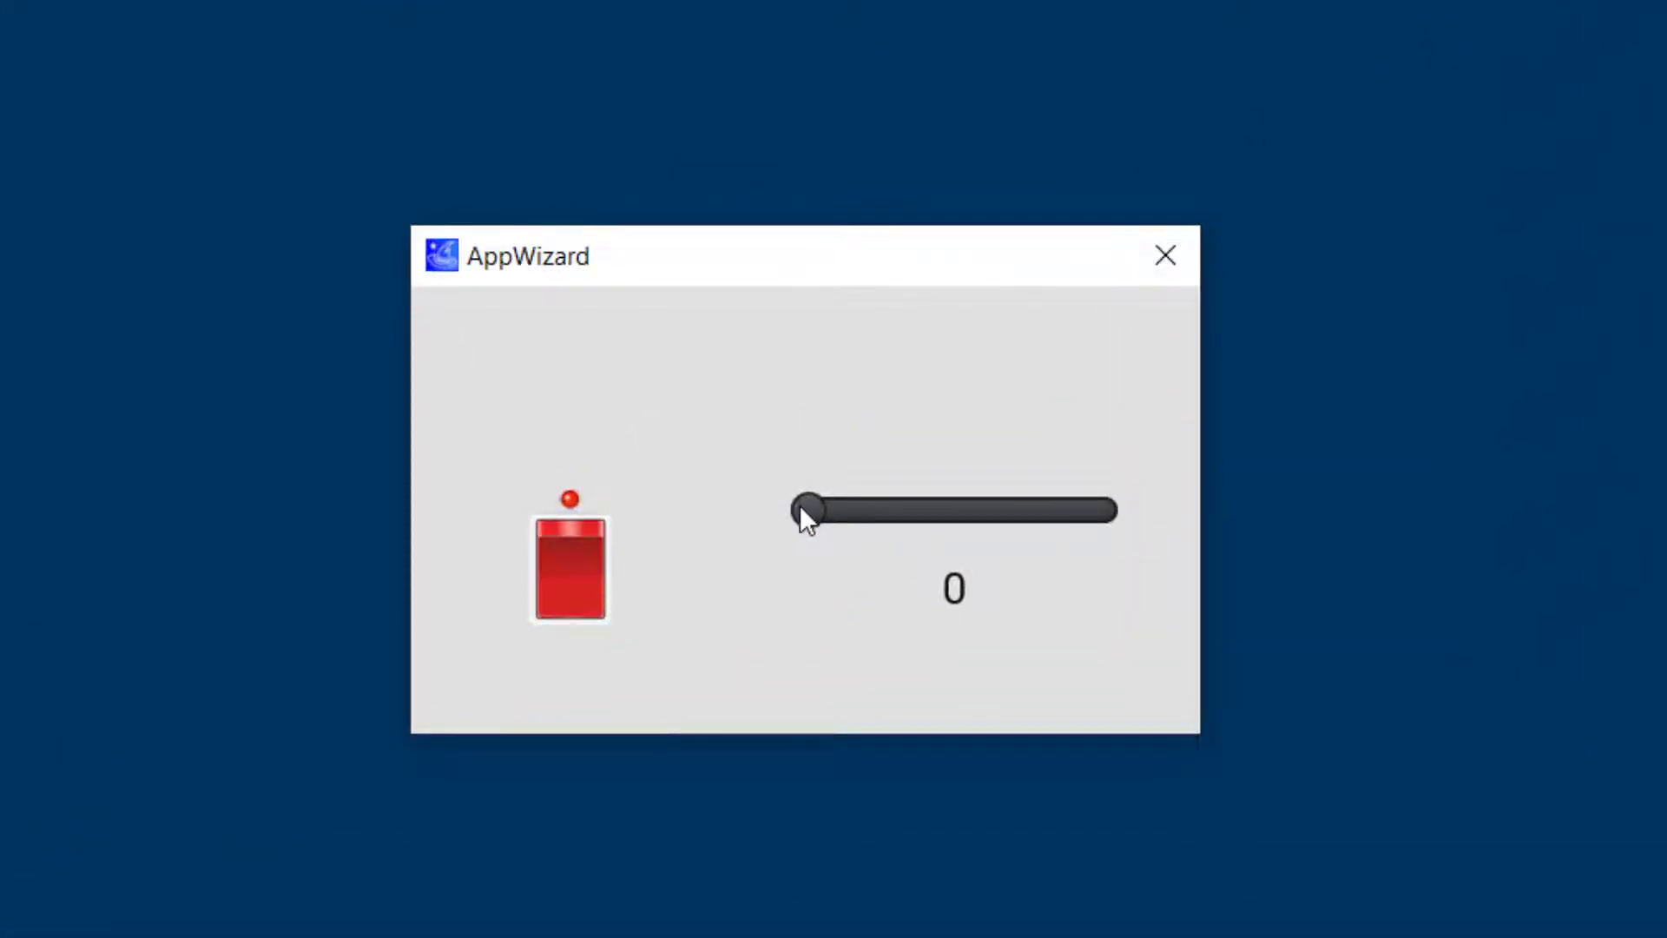
pyautogui.moveTo(803, 507); pyautogui.dragTo(937, 514)
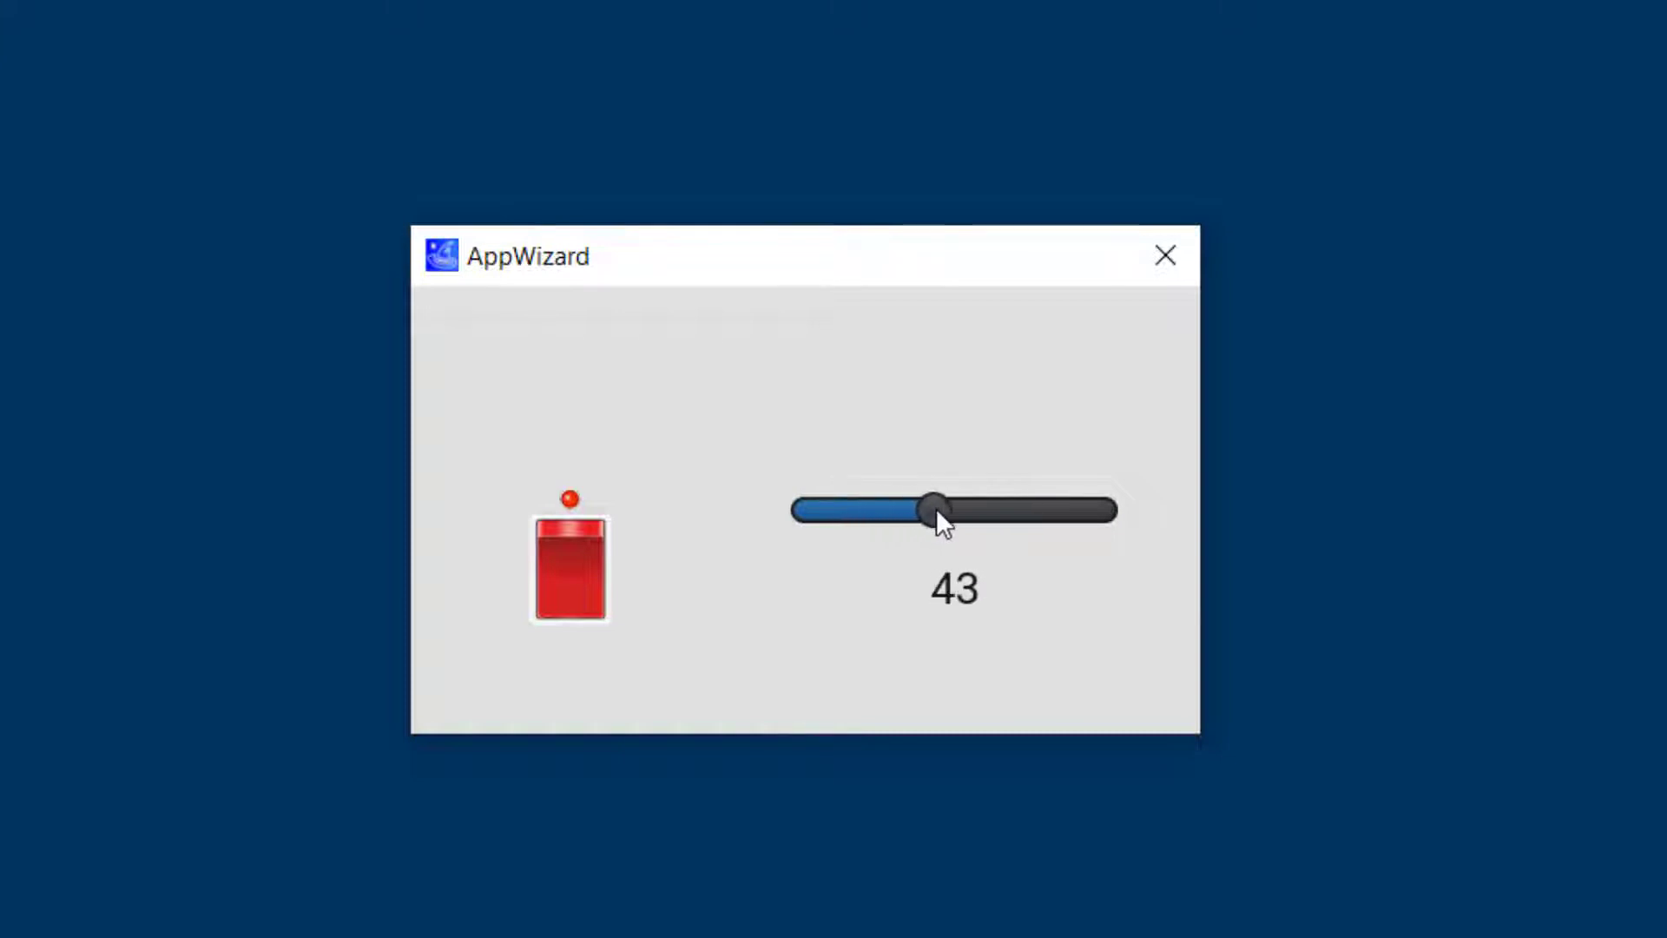
pyautogui.click(549, 537)
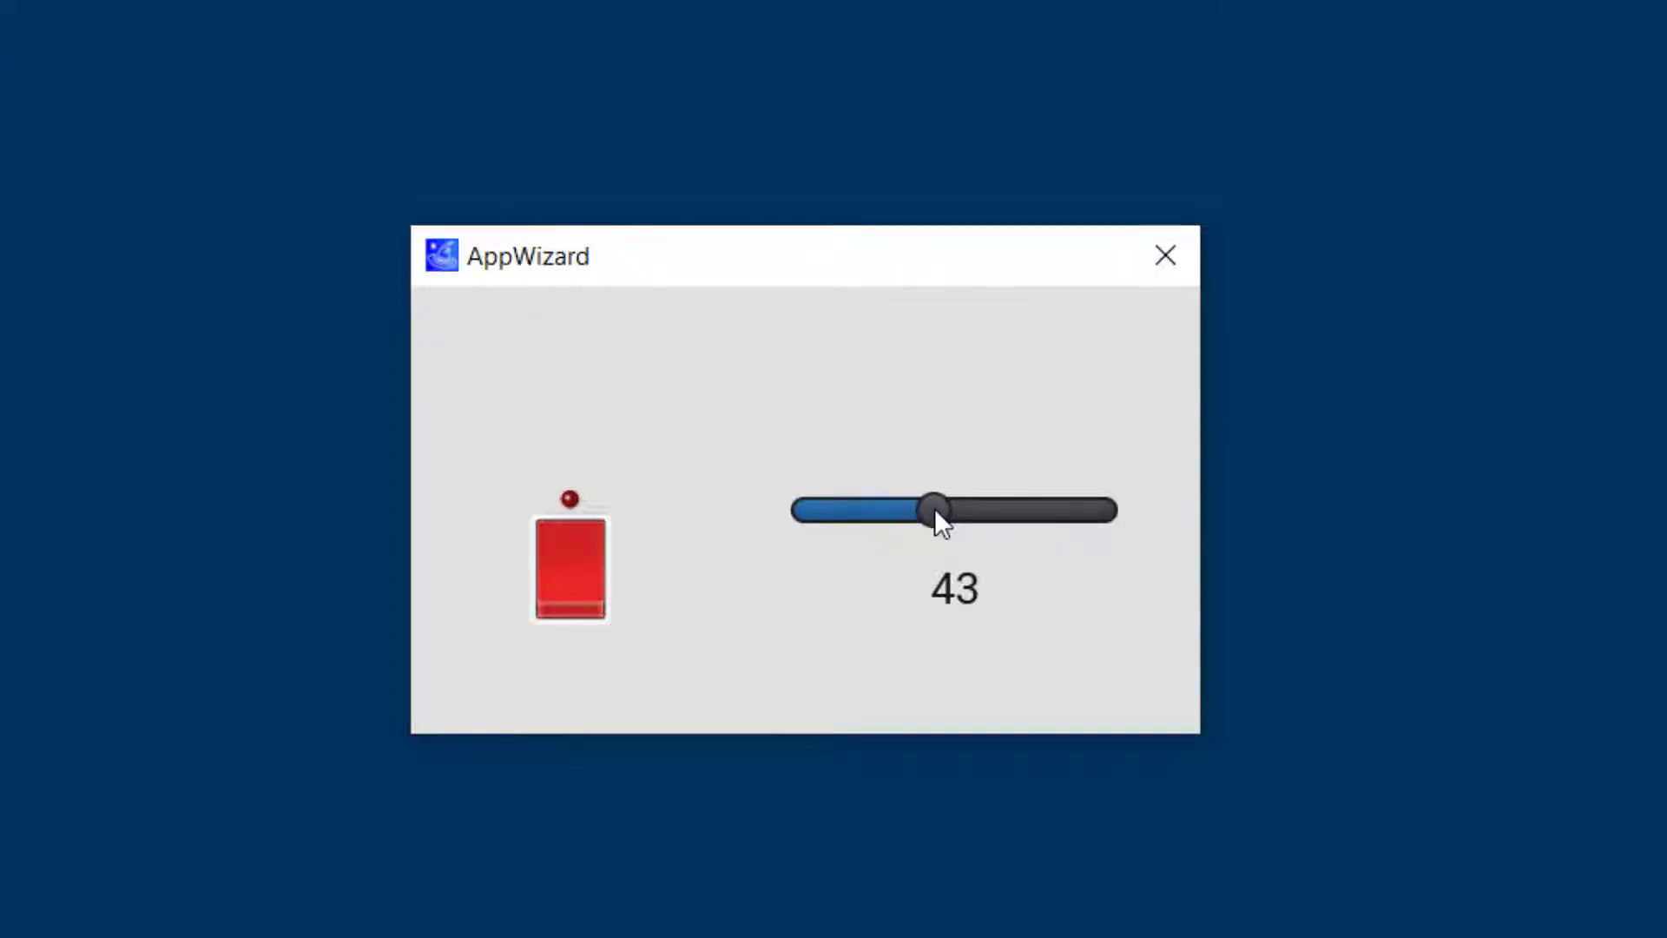
pyautogui.click(1147, 266)
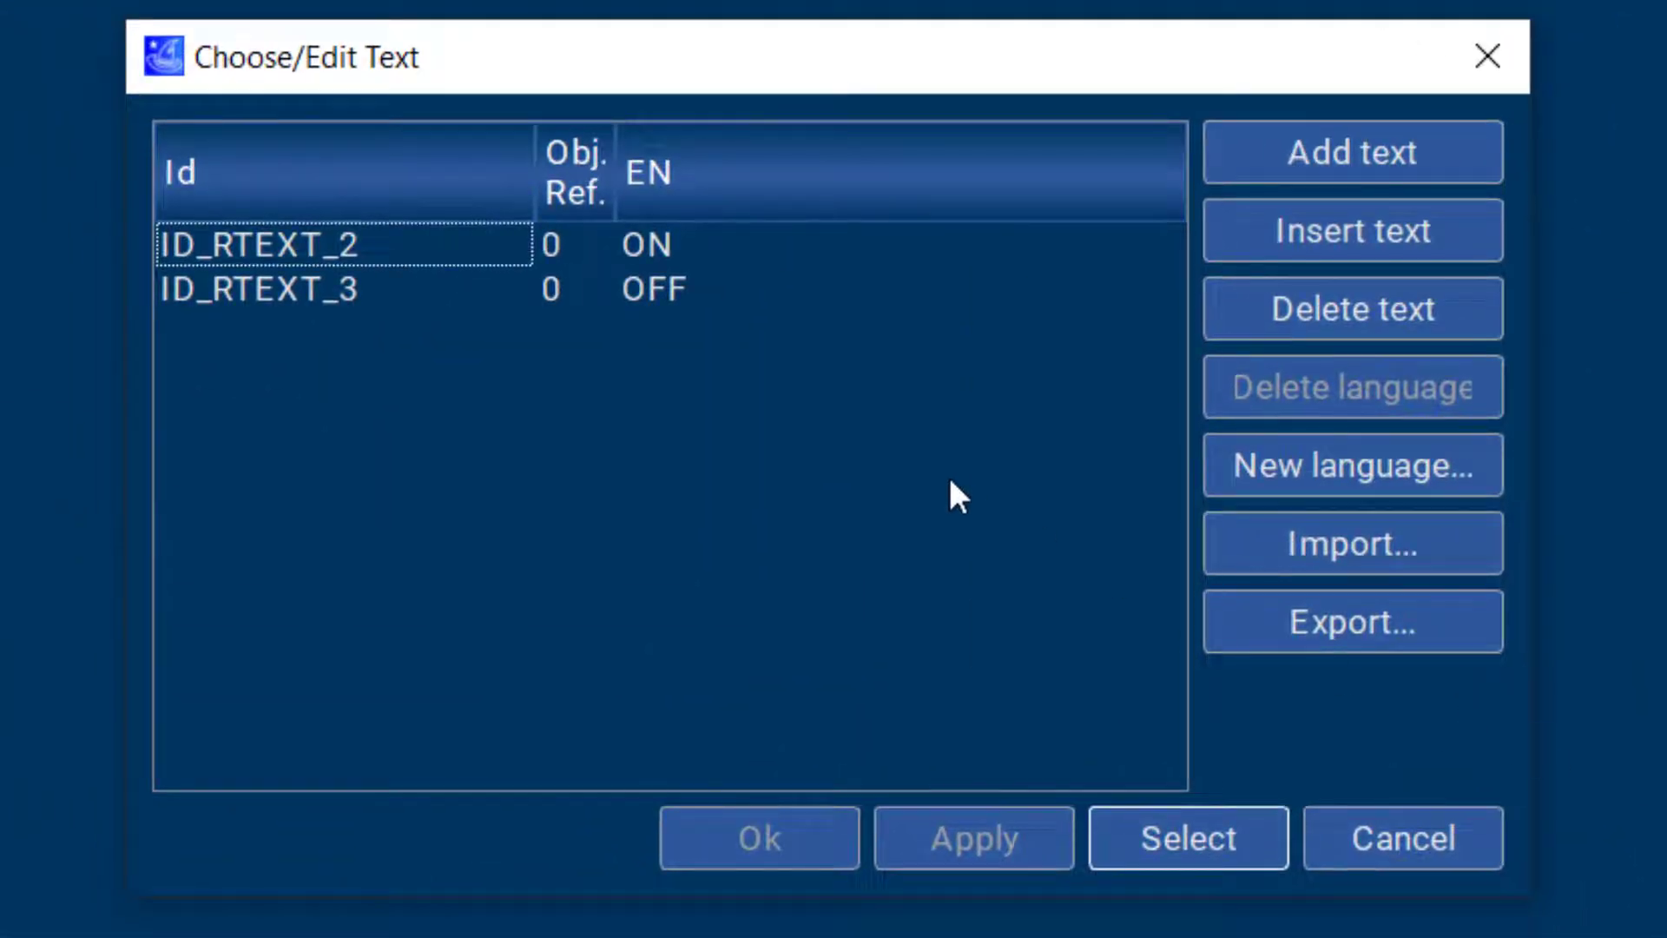
# - Set the switch's left text to ON (ID_RTEXT_2) and its right text to OFF (ID_RTEXT_3)
pyautogui.click(644, 243)
pyautogui.click(645, 243)
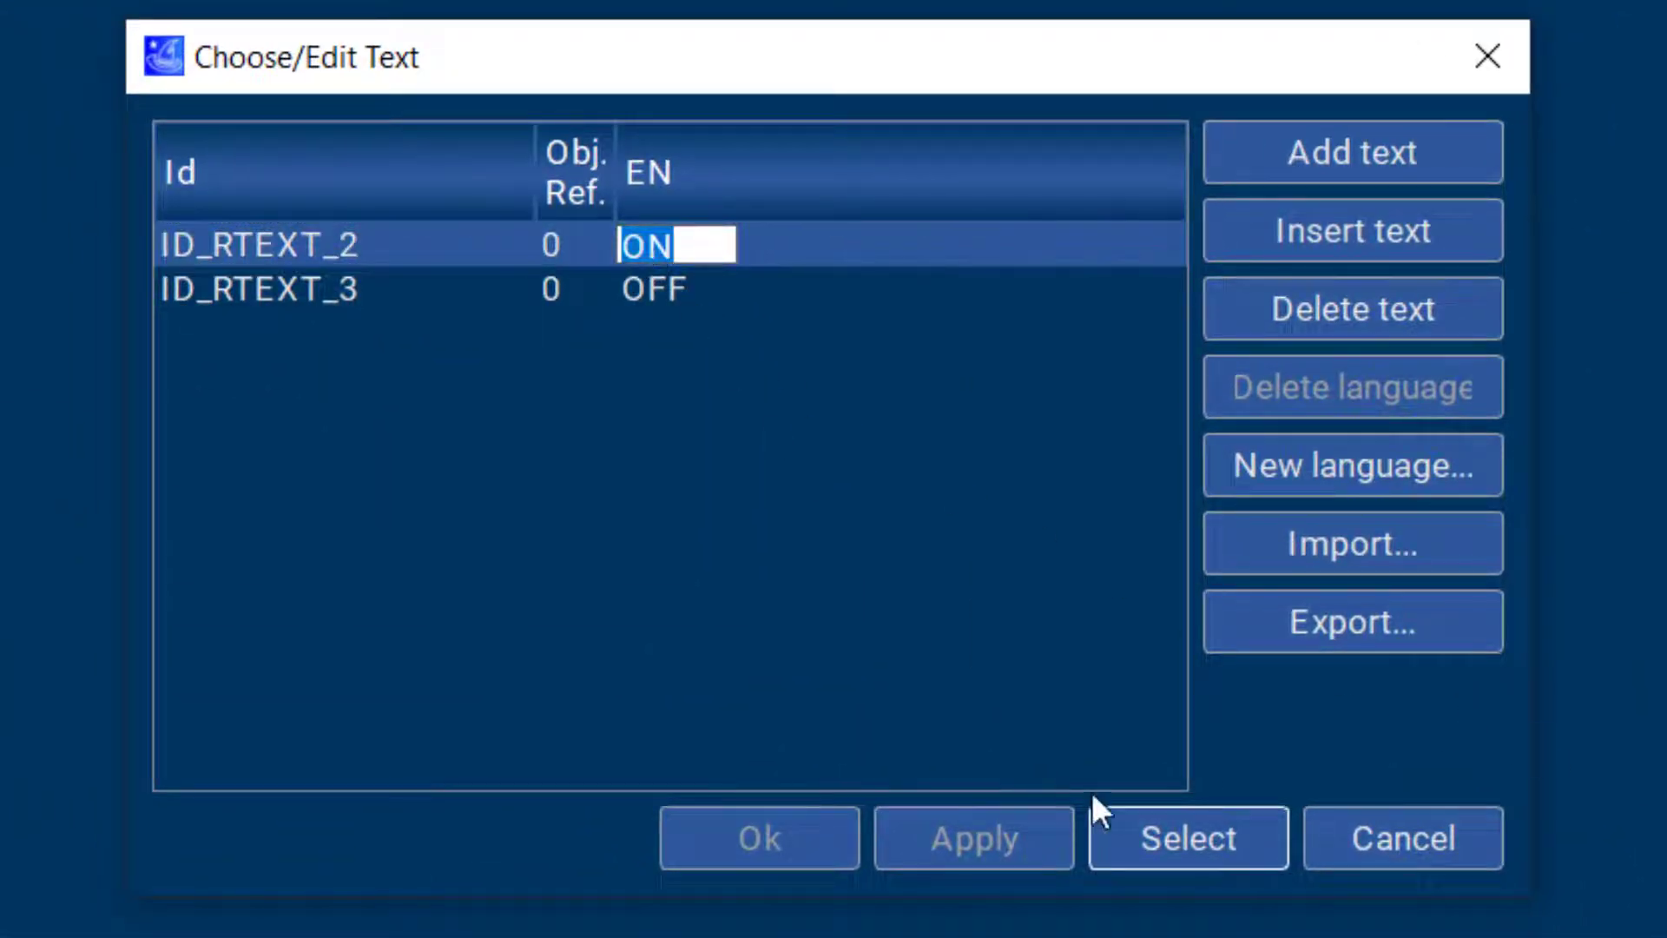
pyautogui.click(1163, 838)
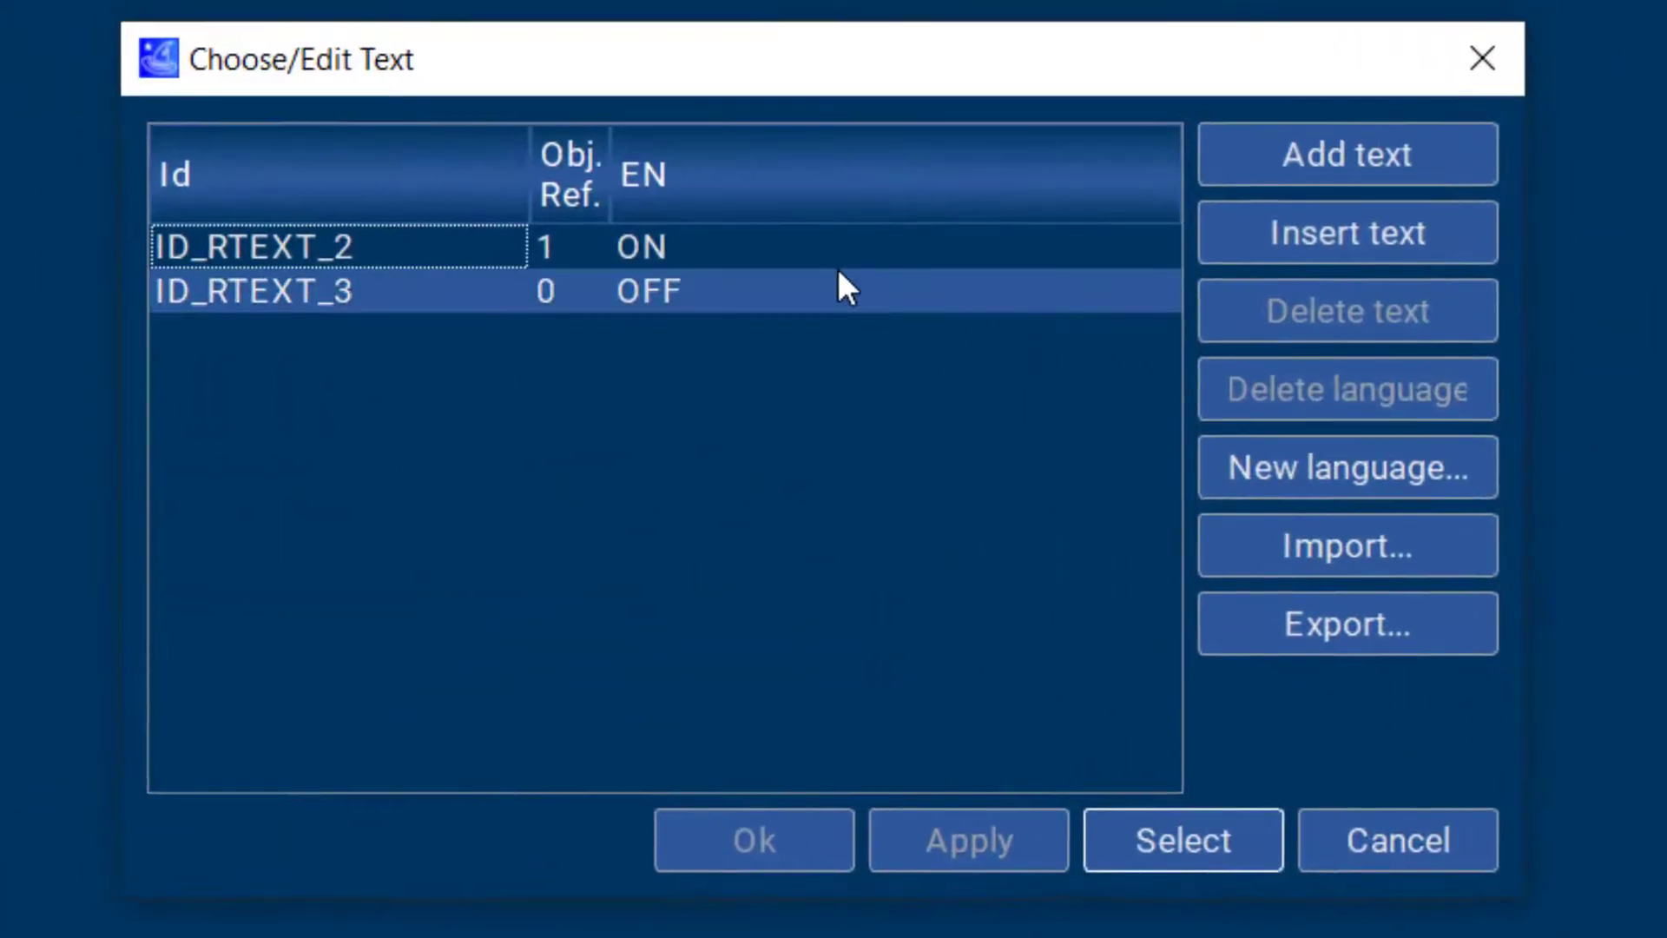
pyautogui.click(847, 285)
pyautogui.click(1211, 843)
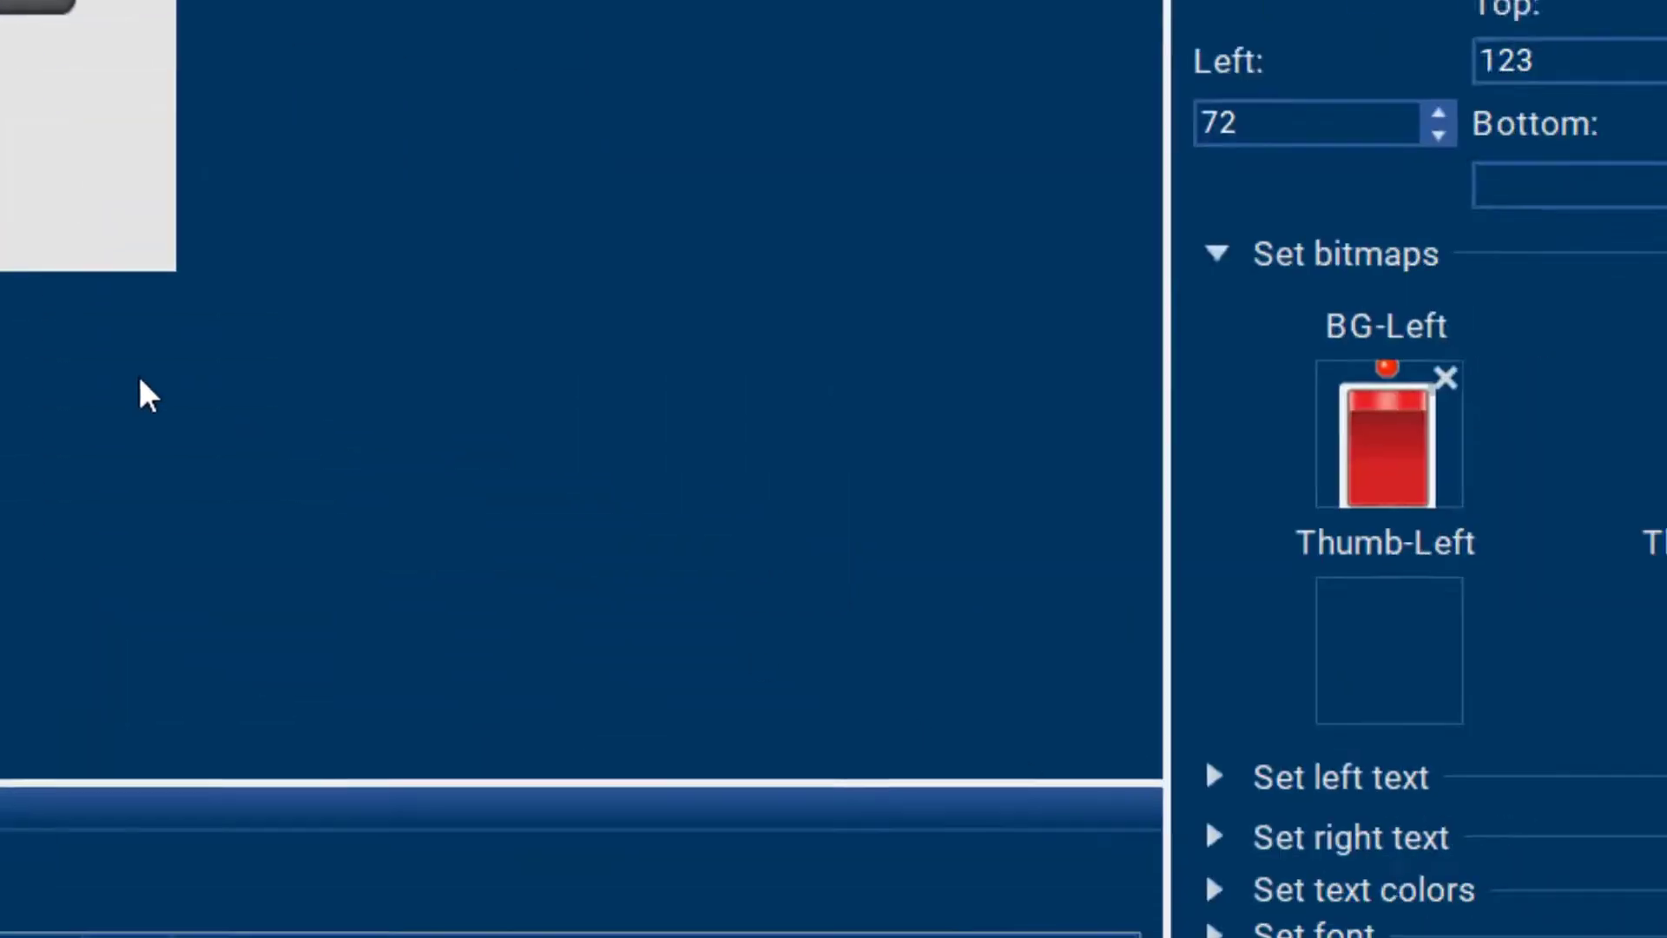
# - Set both the left and right text colors of the switch to white (255, 255, 255)
pyautogui.click(1215, 890)
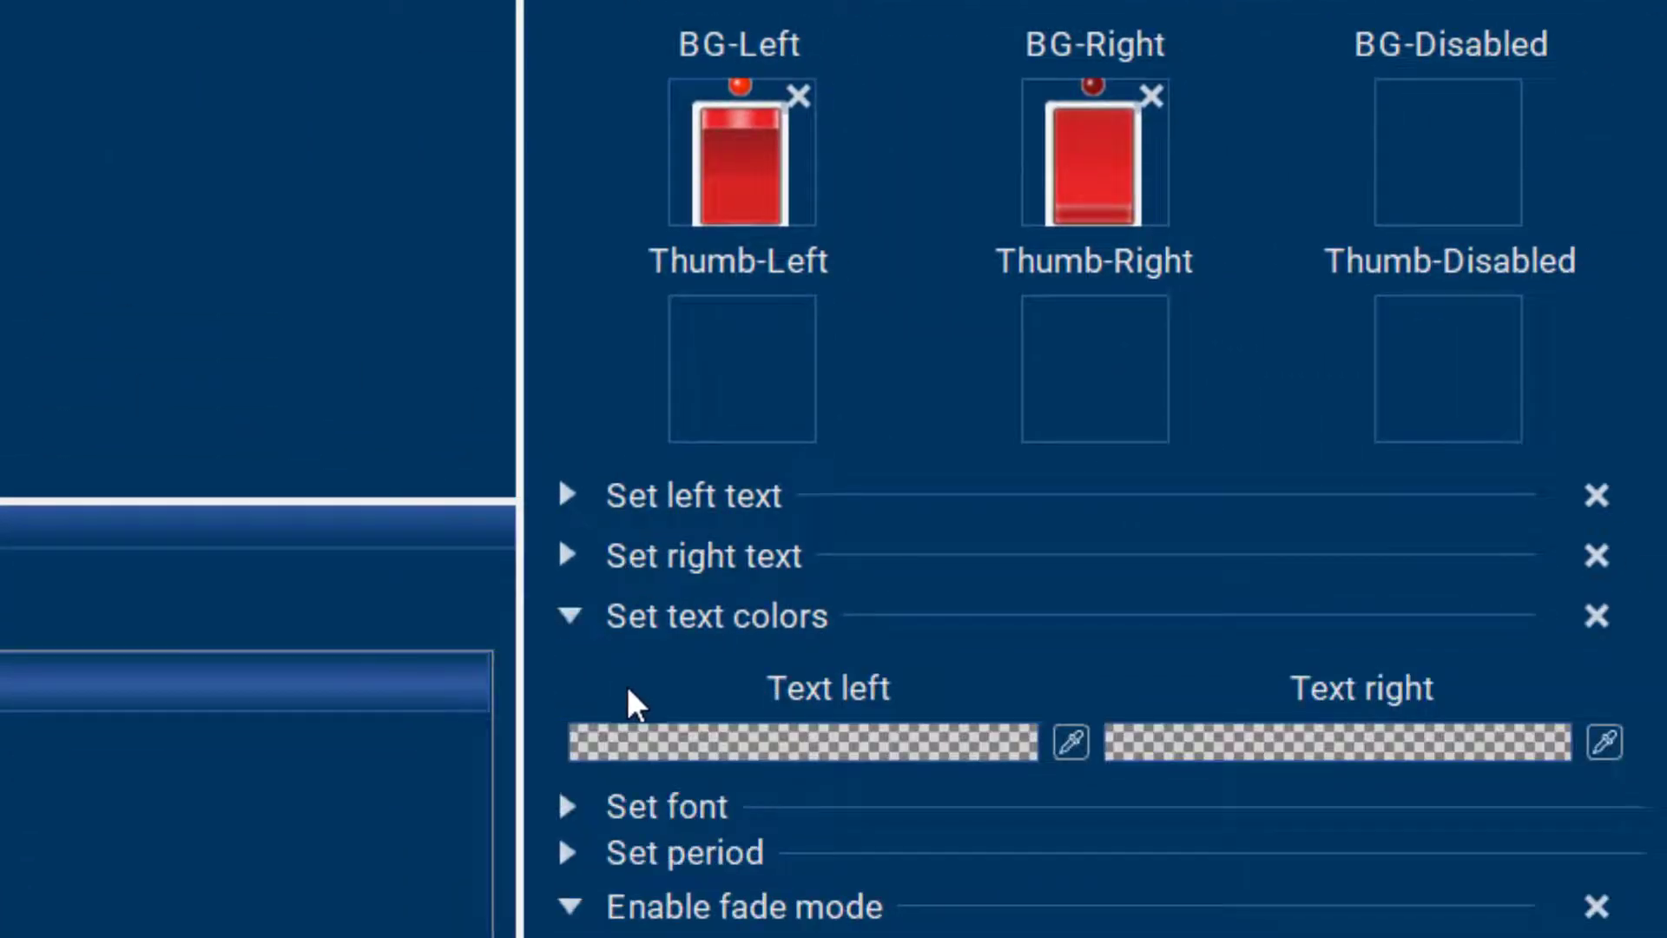
pyautogui.click(681, 742)
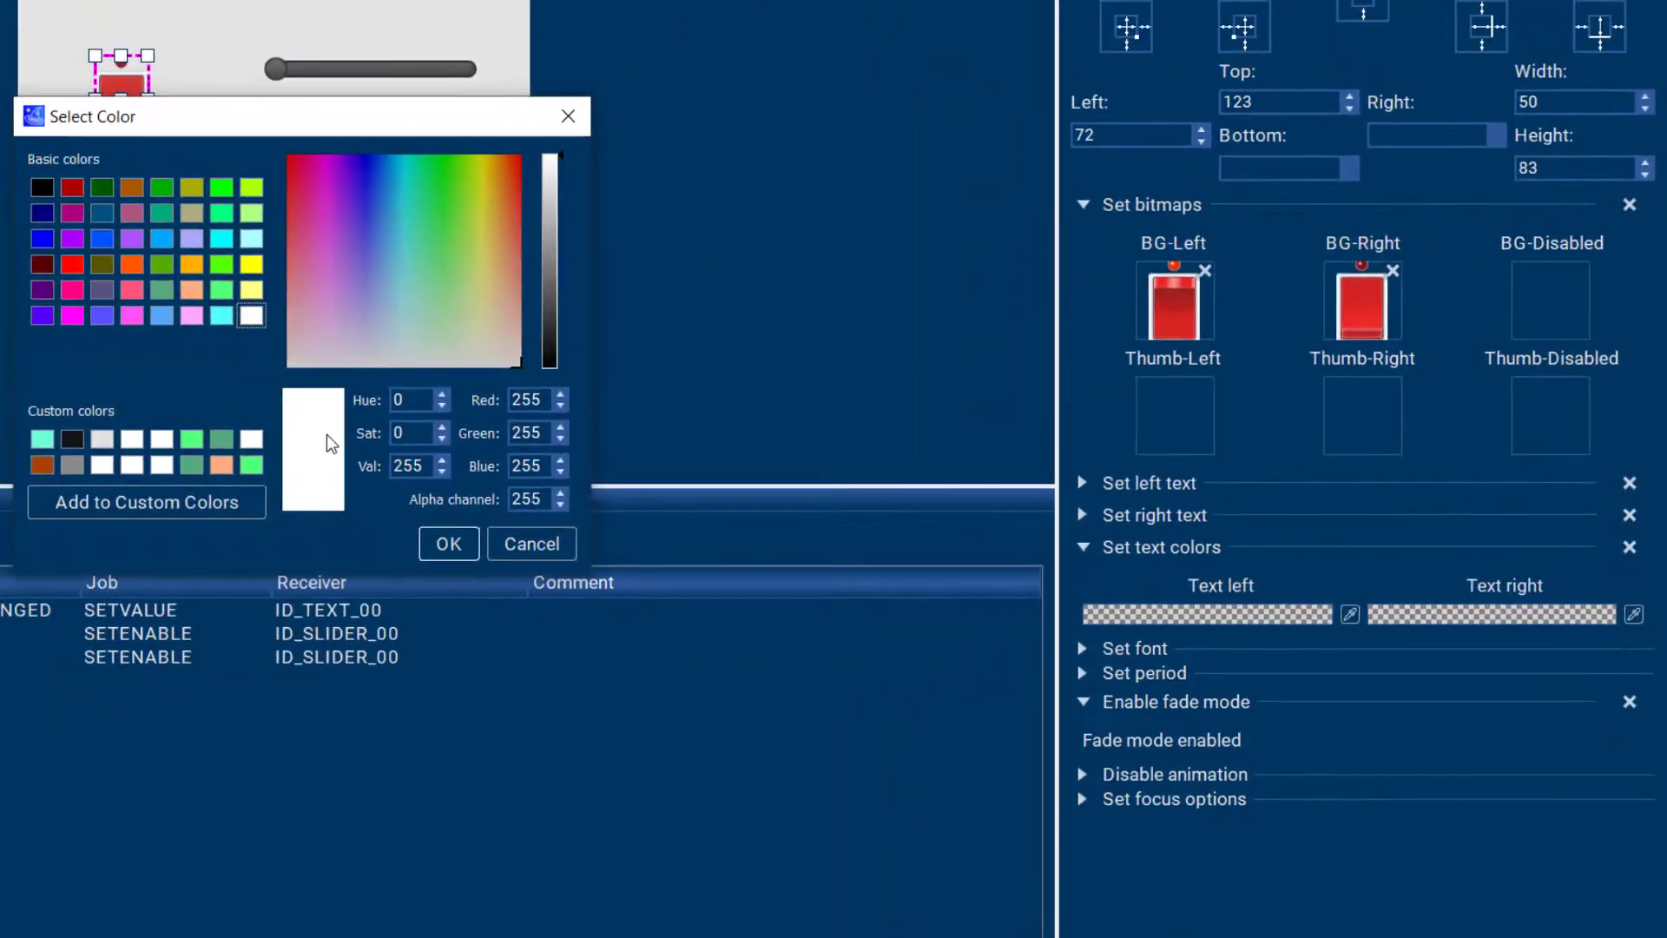
pyautogui.click(448, 544)
pyautogui.click(1408, 613)
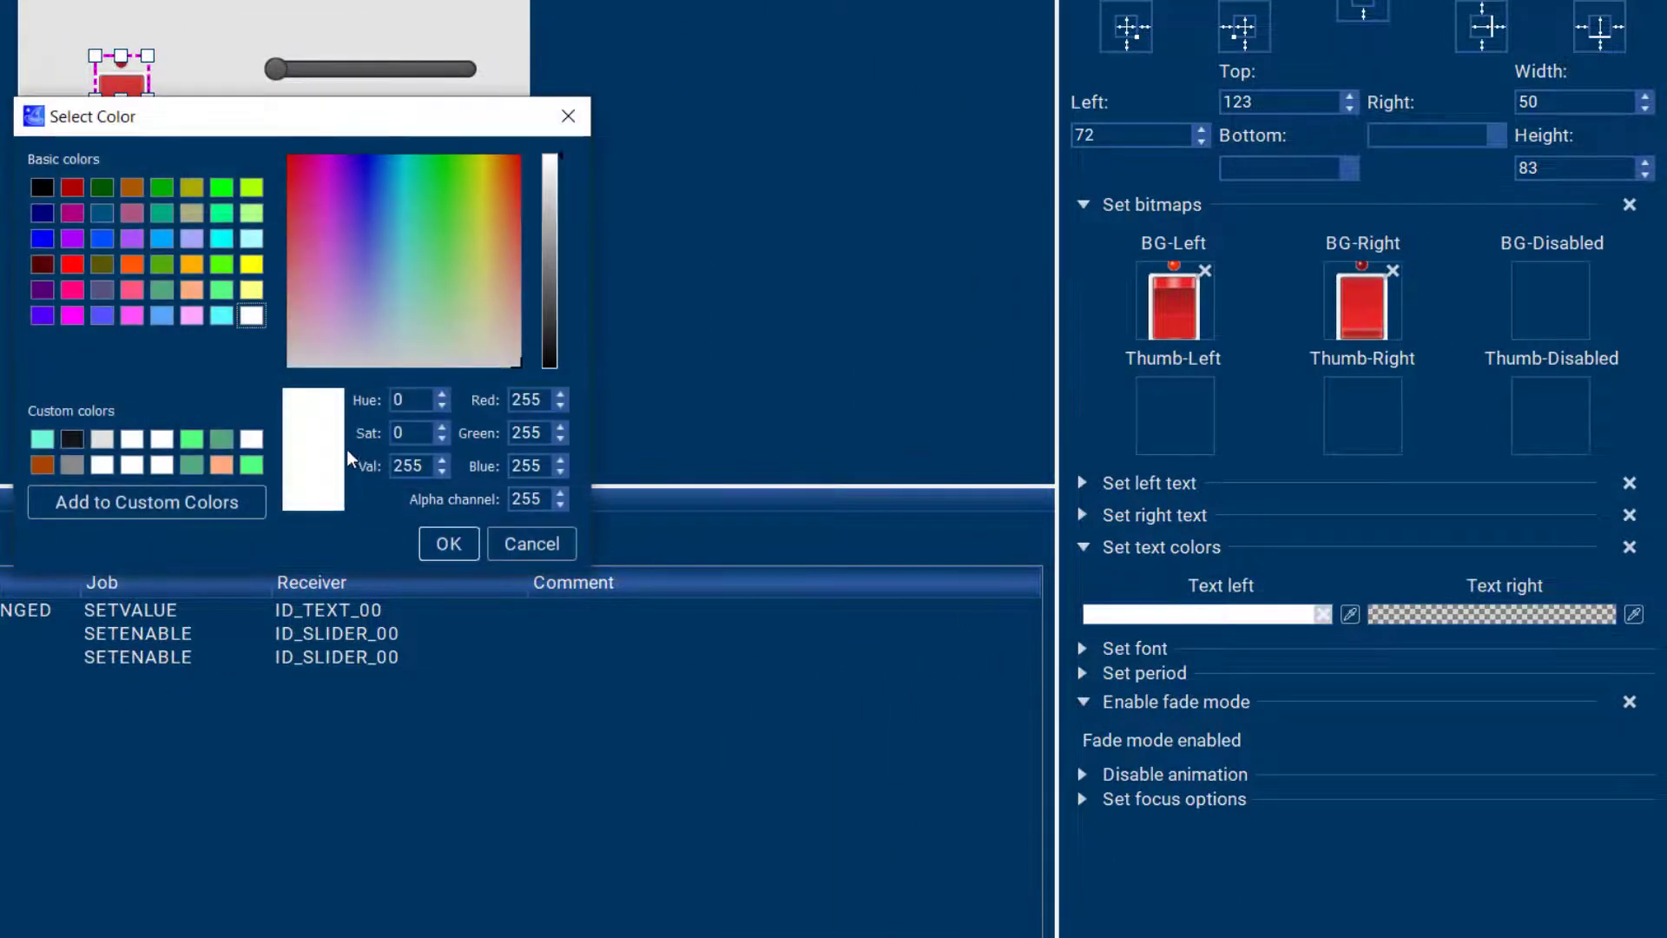
pyautogui.click(465, 540)
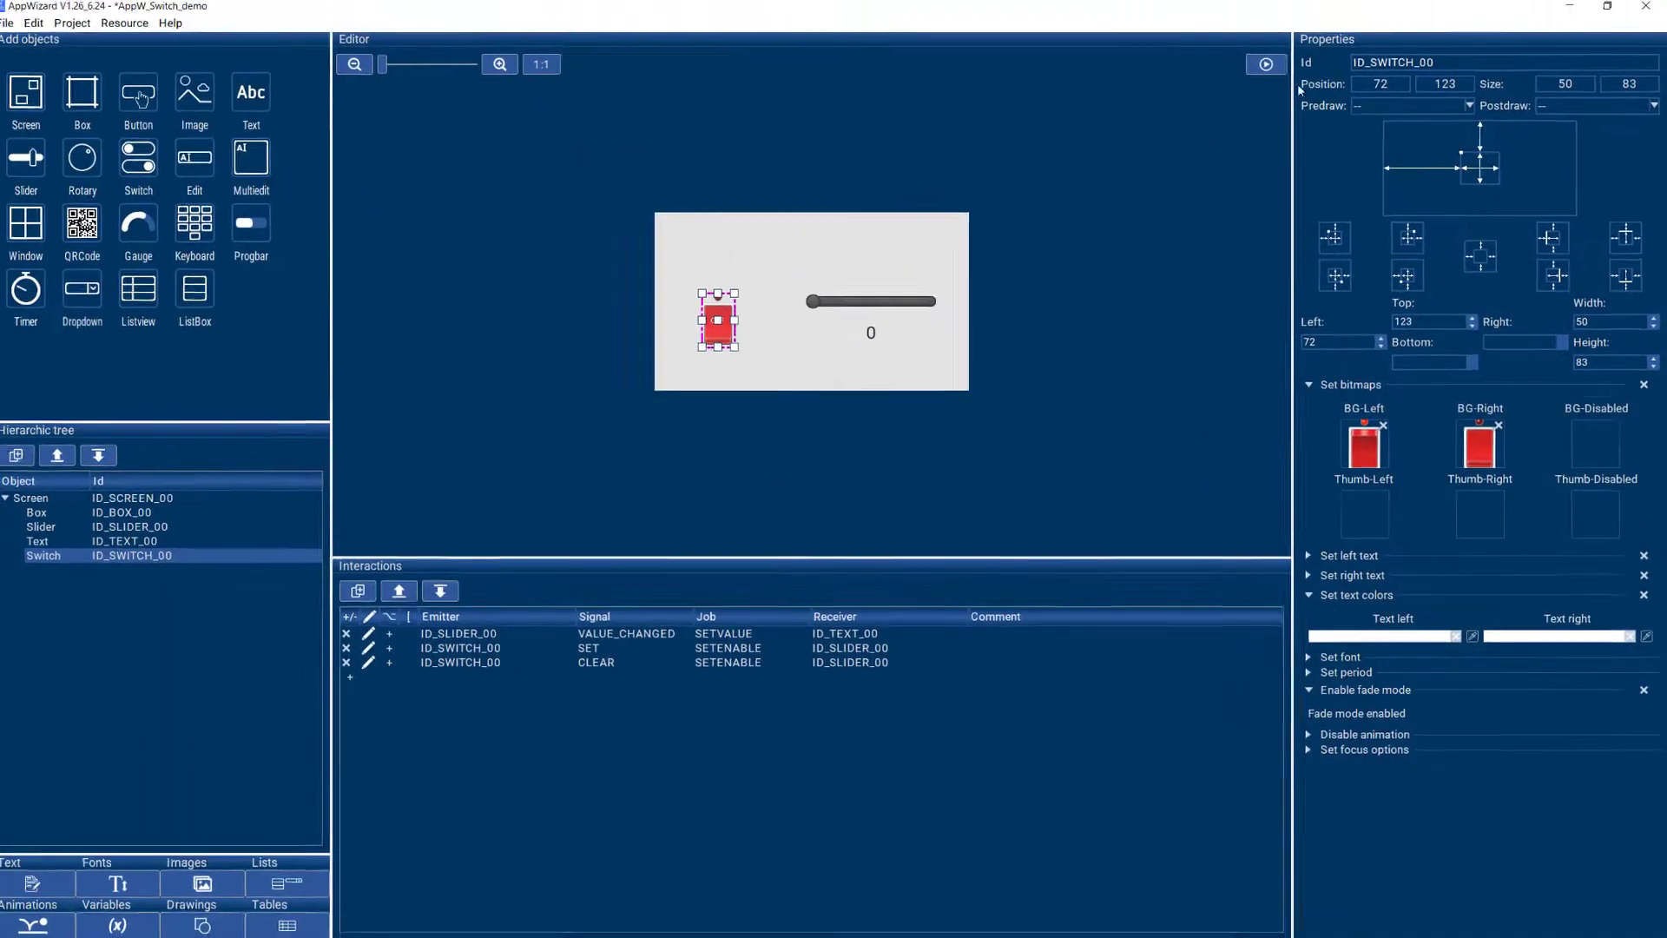
# - Preview the project, toggle the switch repeatedly to check its ON and OFF labels, and close the preview
pyautogui.click(1269, 68)
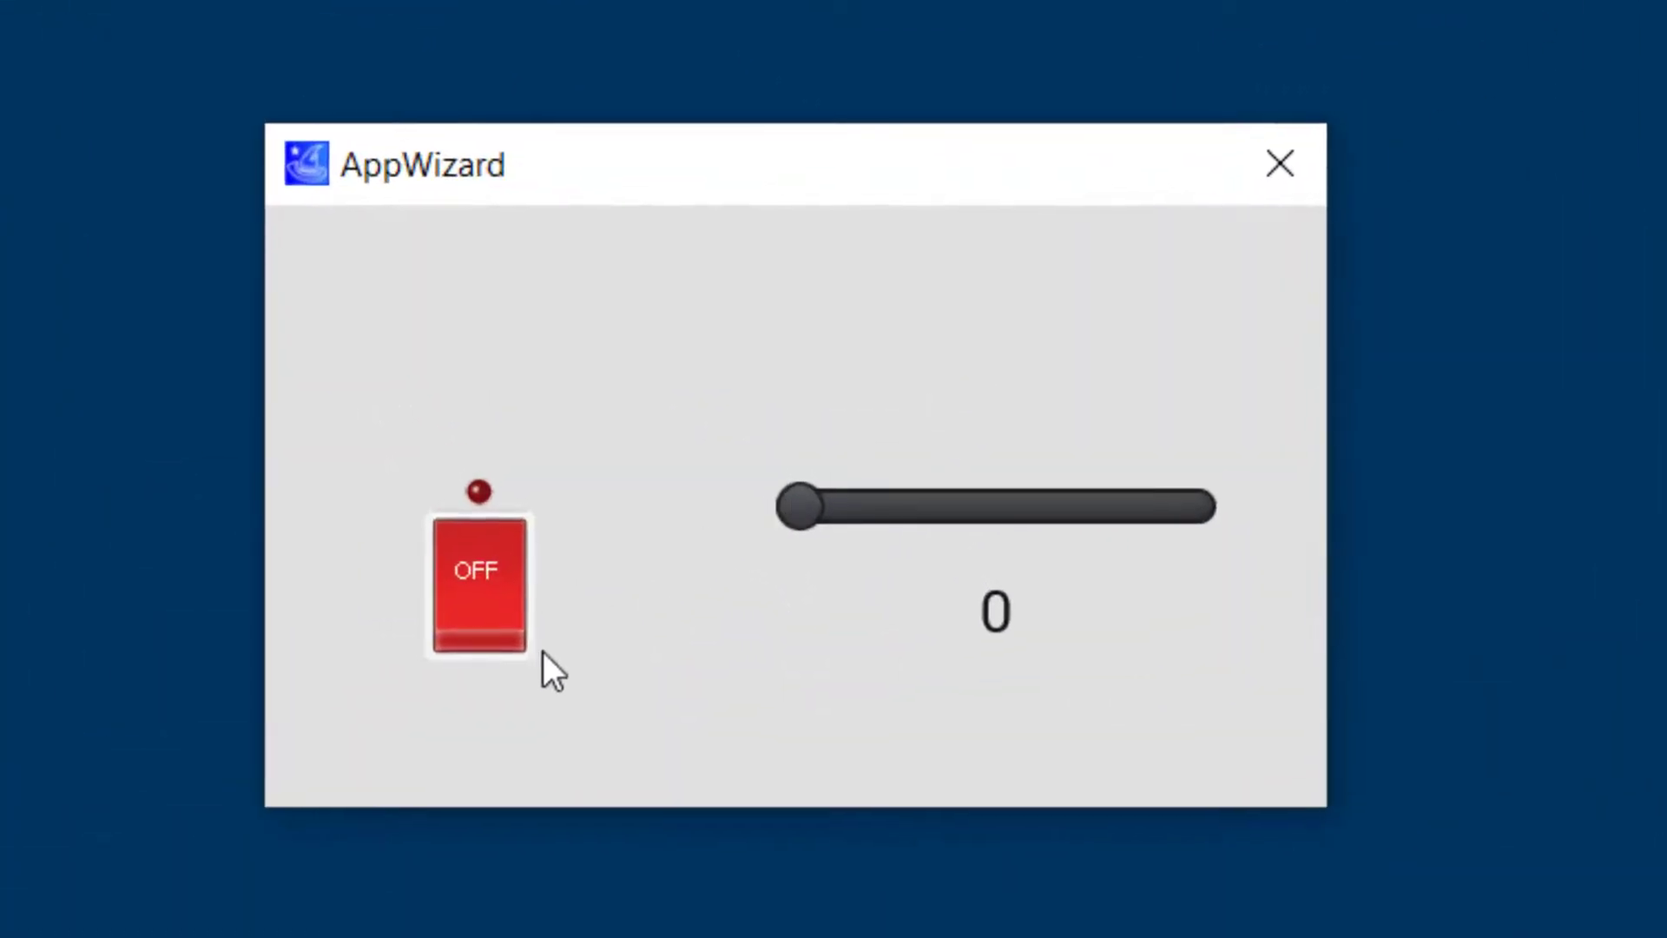
pyautogui.click(445, 623)
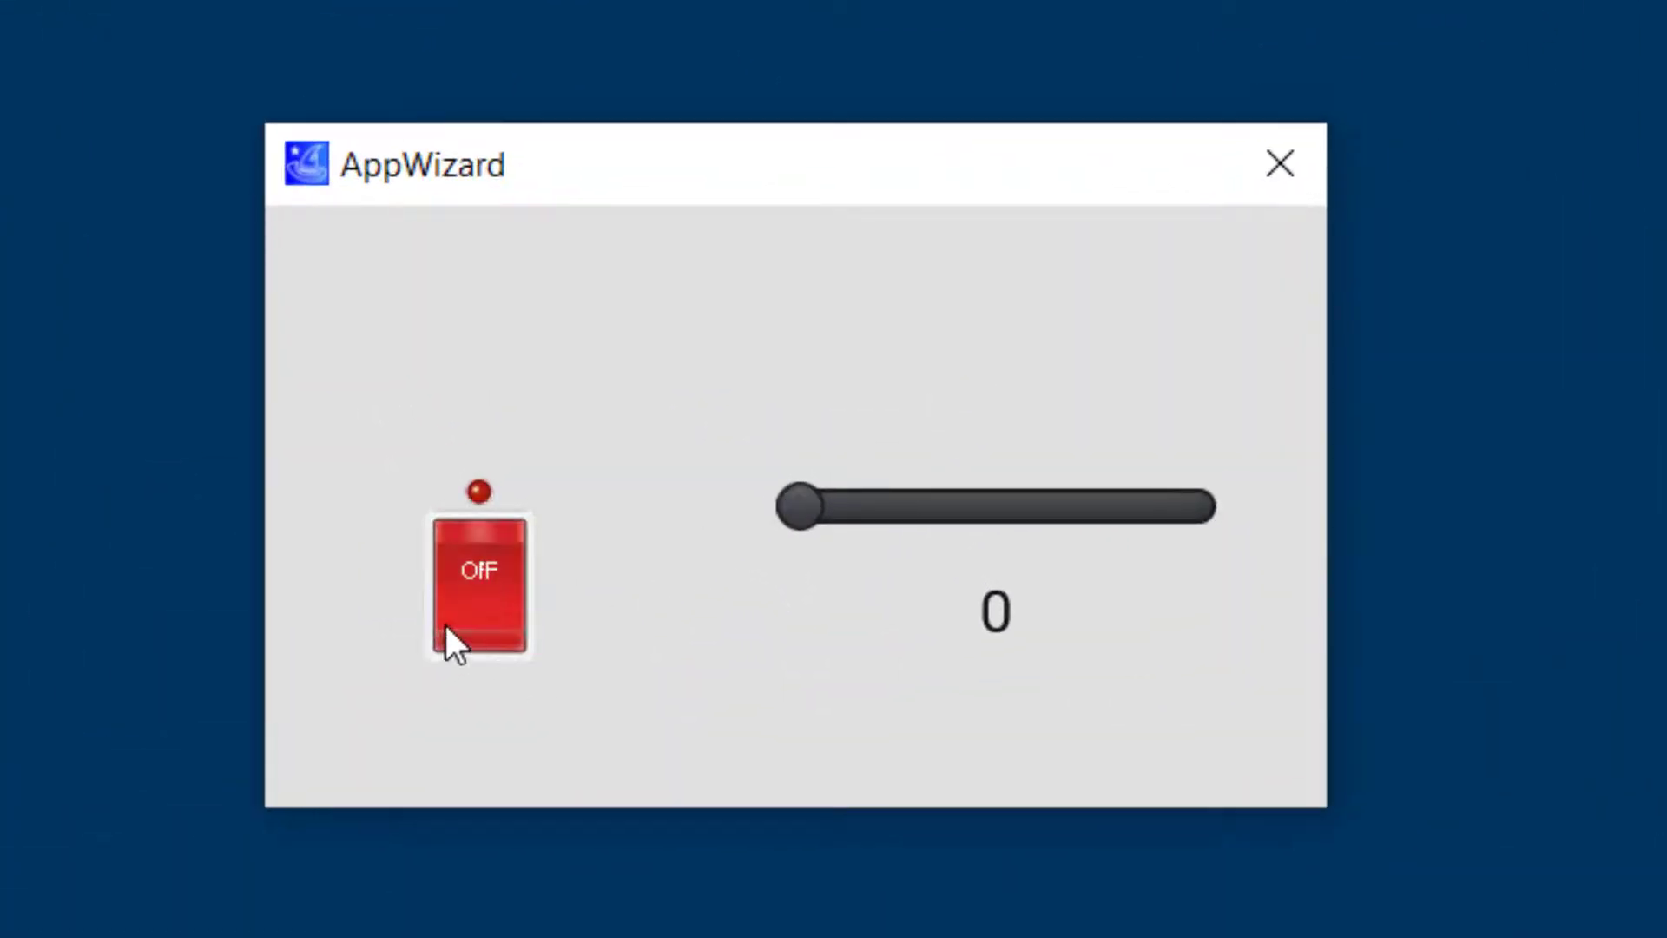
pyautogui.click(461, 544)
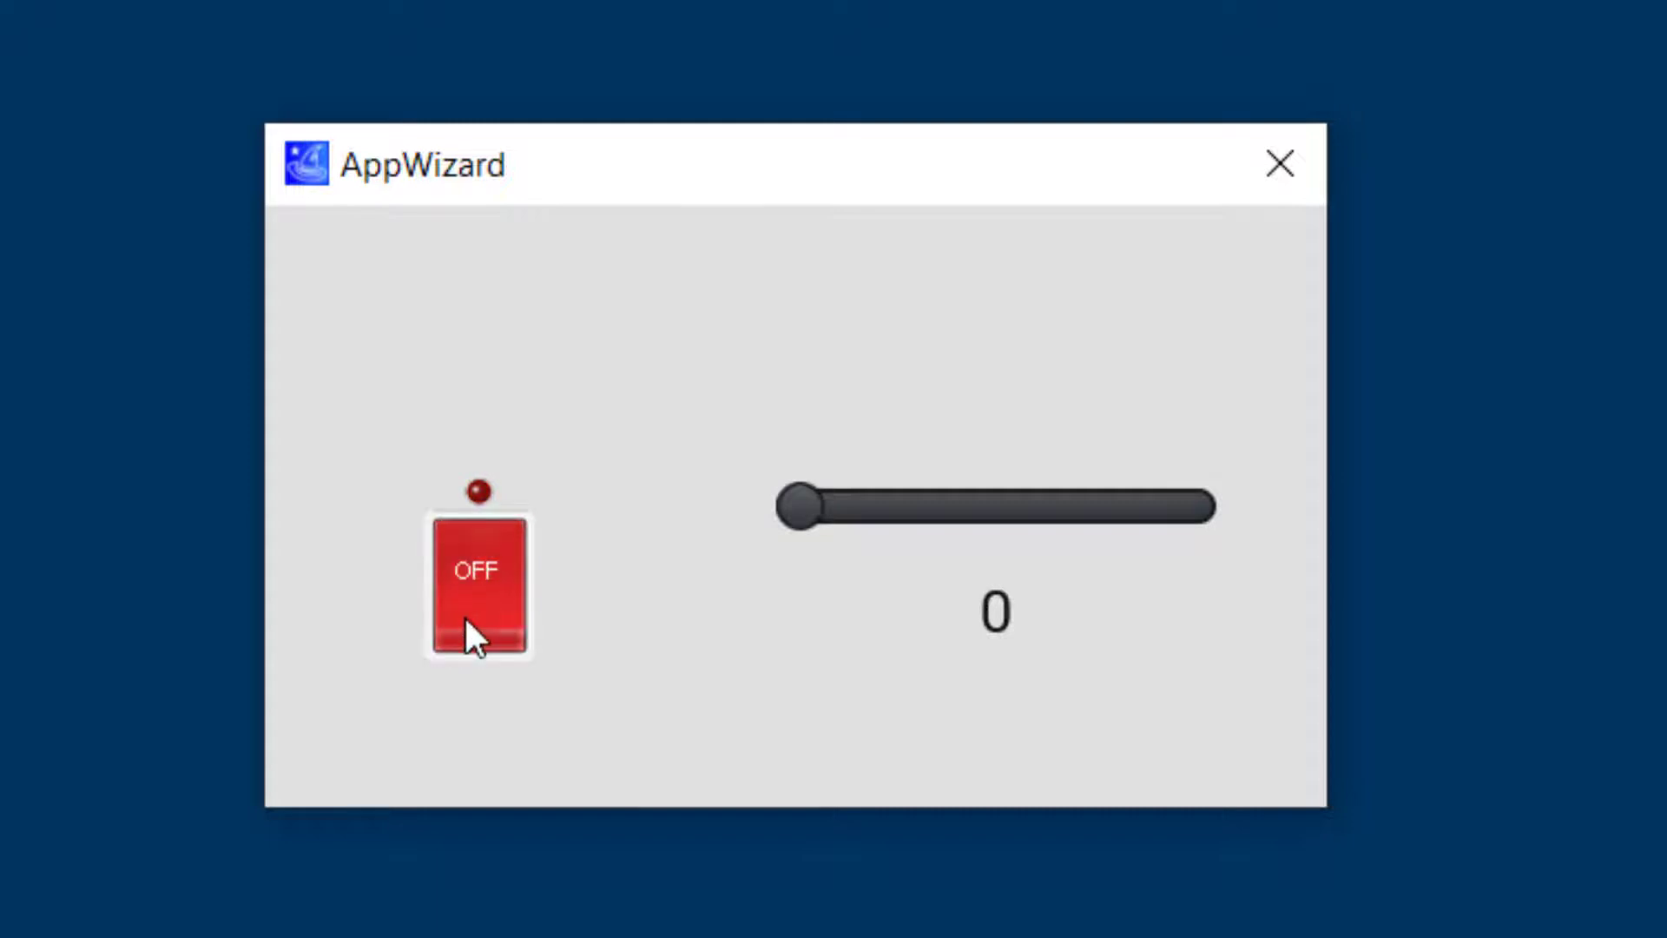
pyautogui.click(465, 618)
pyautogui.click(466, 568)
pyautogui.click(1279, 163)
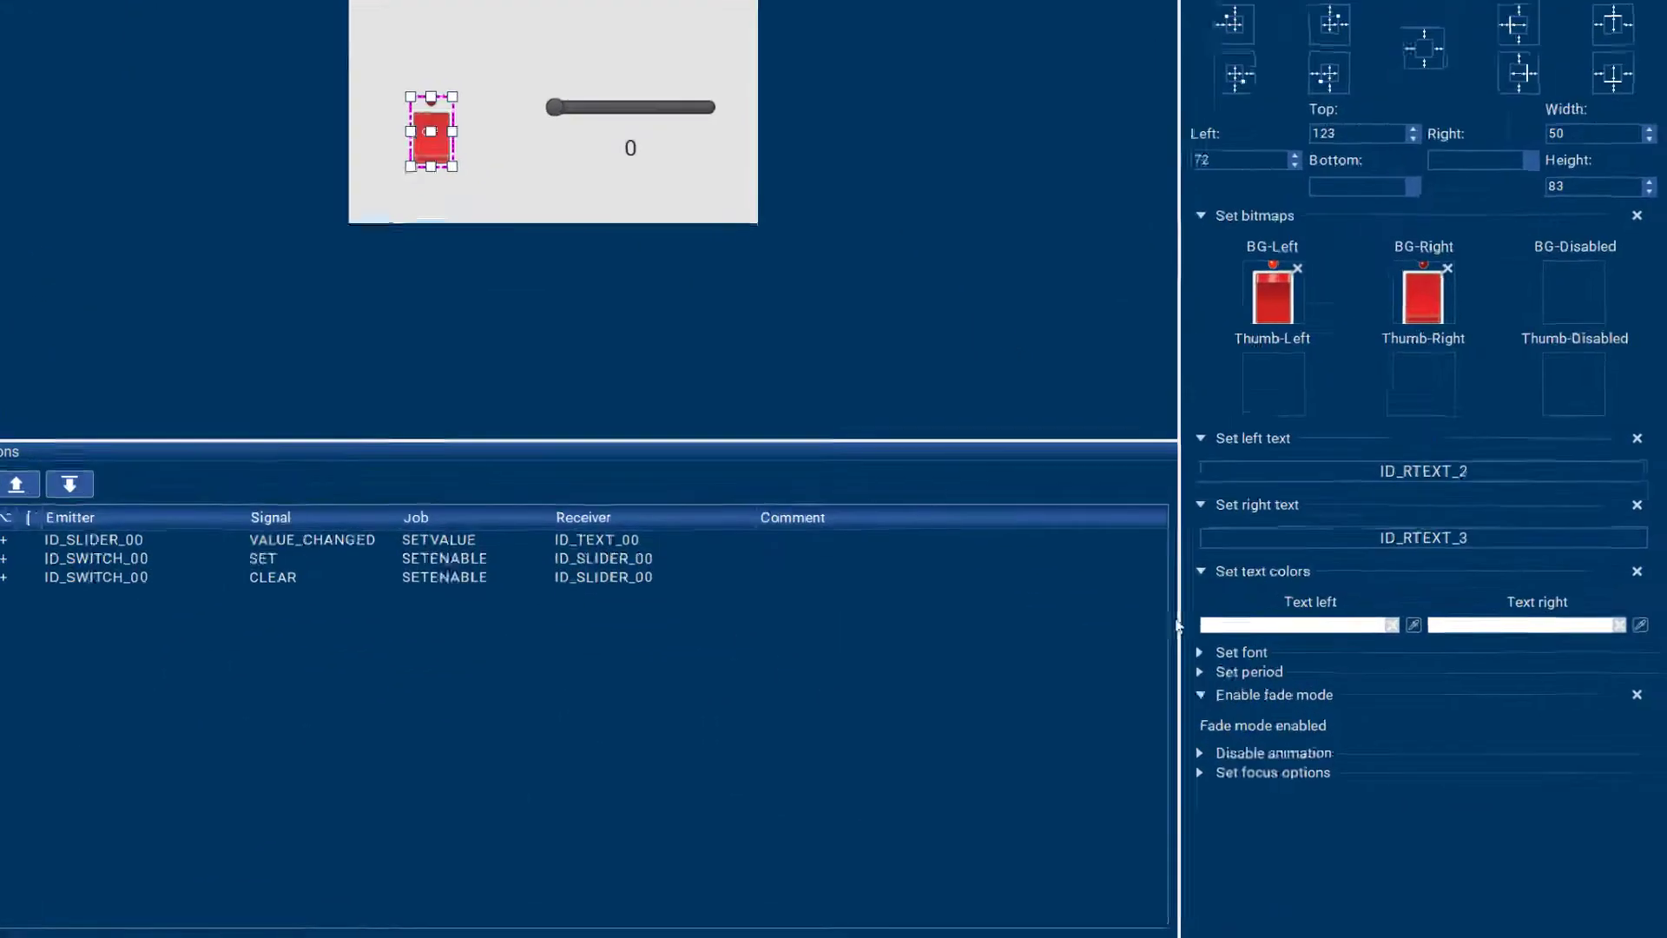
# - Open the switch's period setting, and check the on/off transition by toggling the switch twice in the preview
pyautogui.click(696, 388)
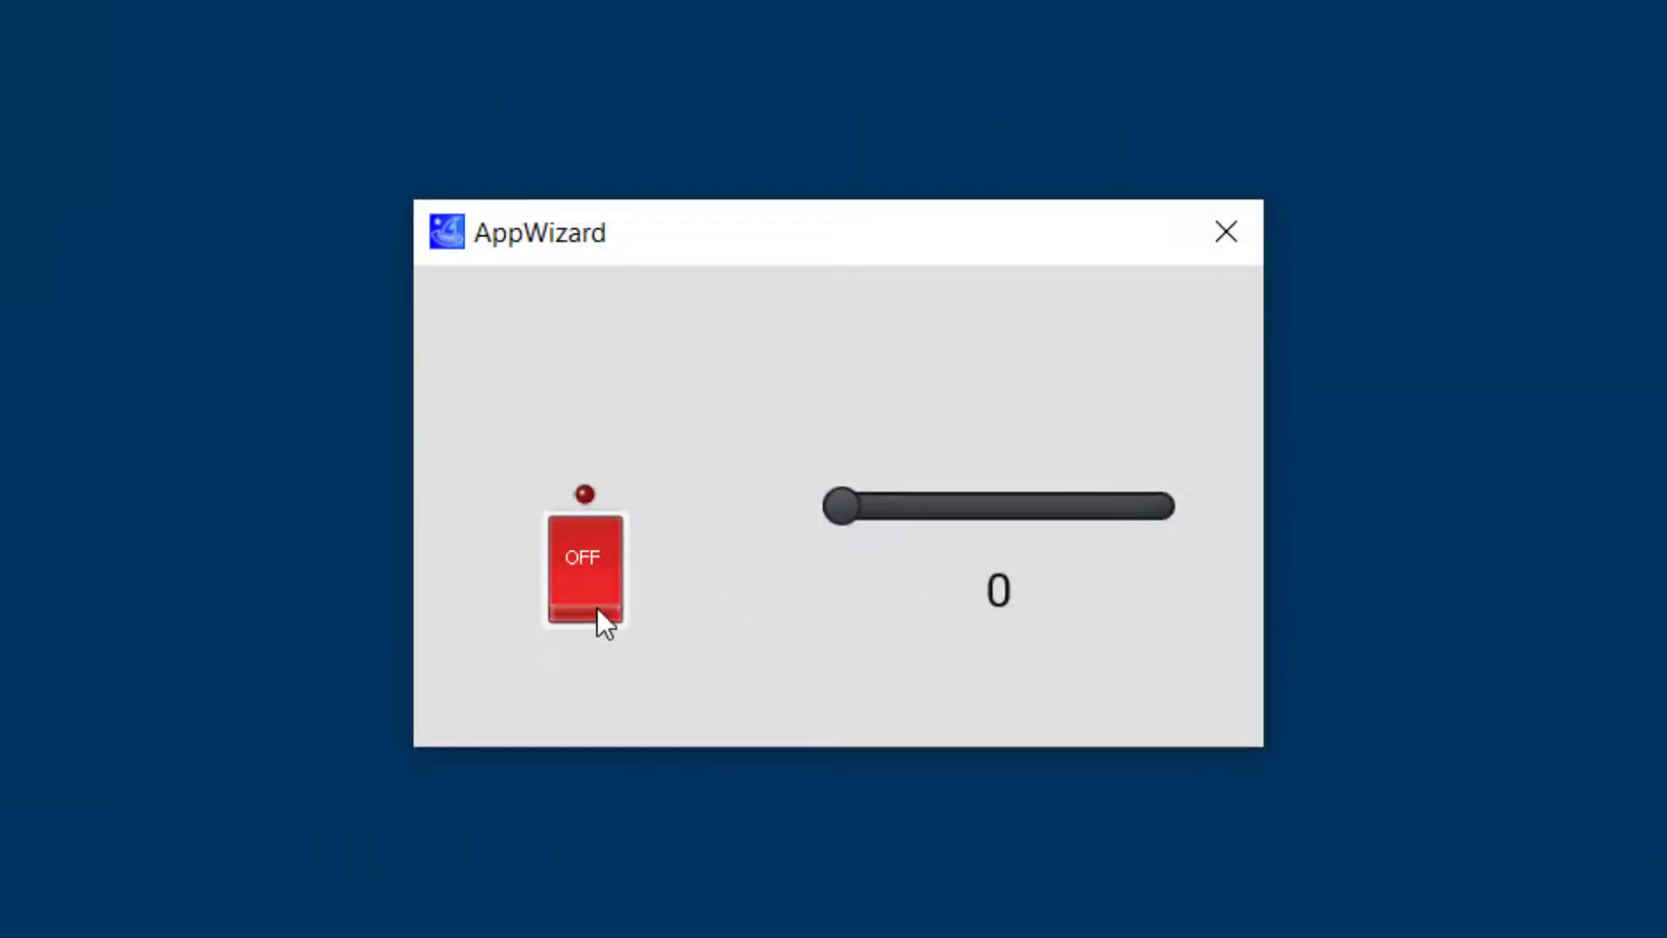
pyautogui.click(597, 611)
pyautogui.click(591, 530)
pyautogui.click(586, 590)
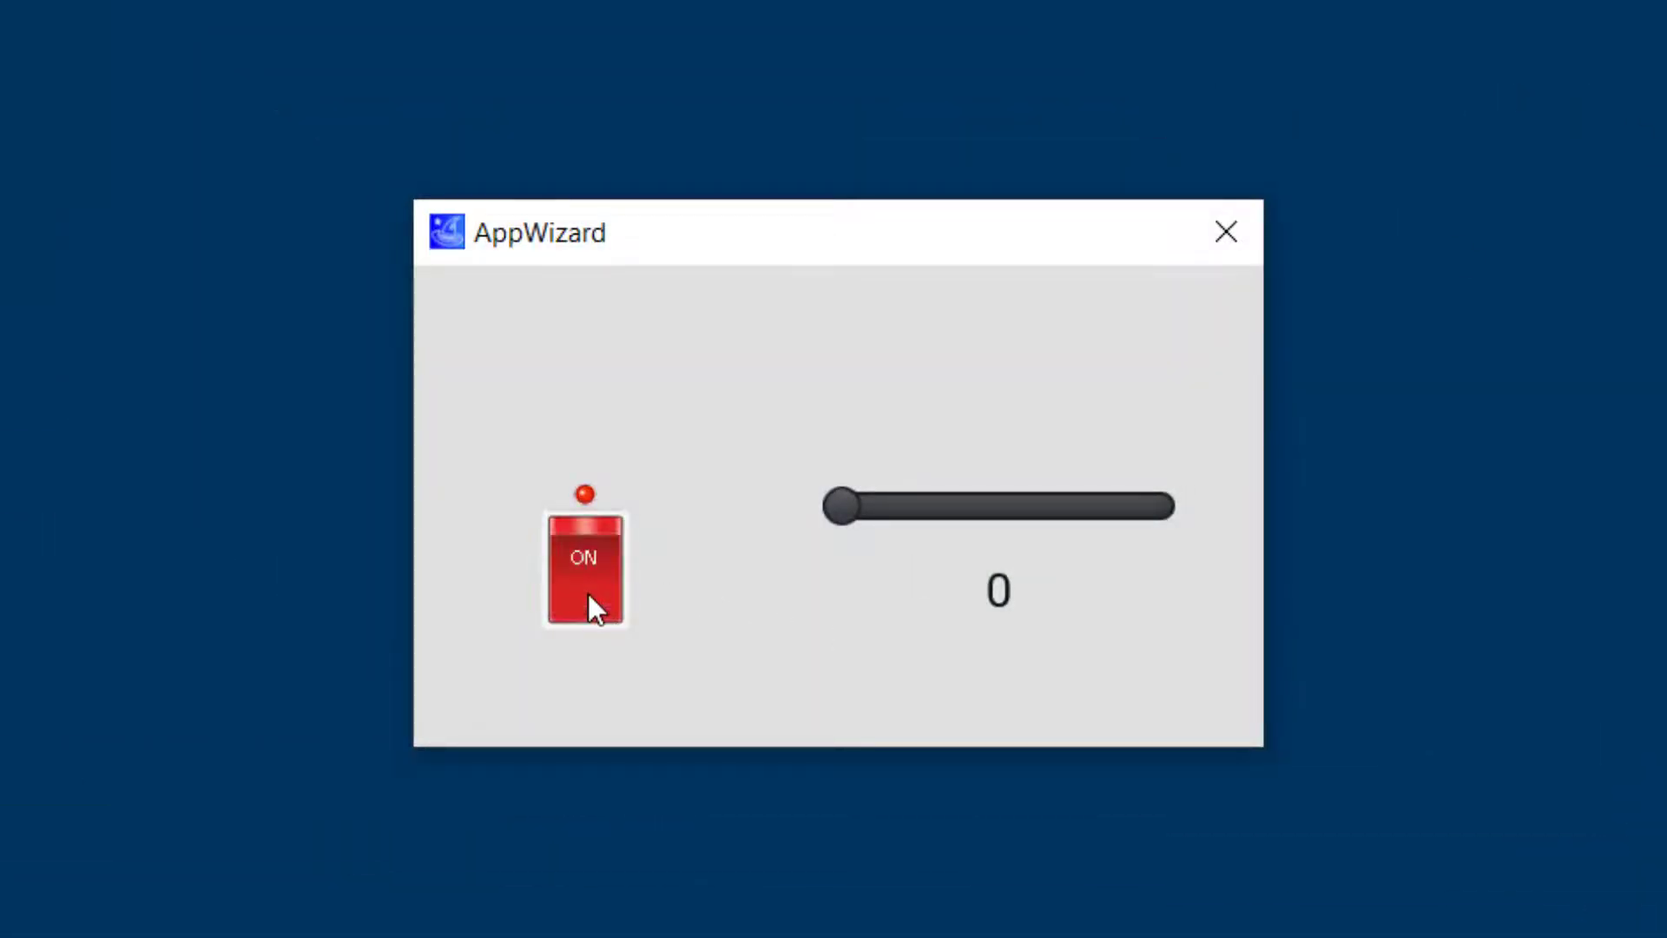
pyautogui.click(595, 545)
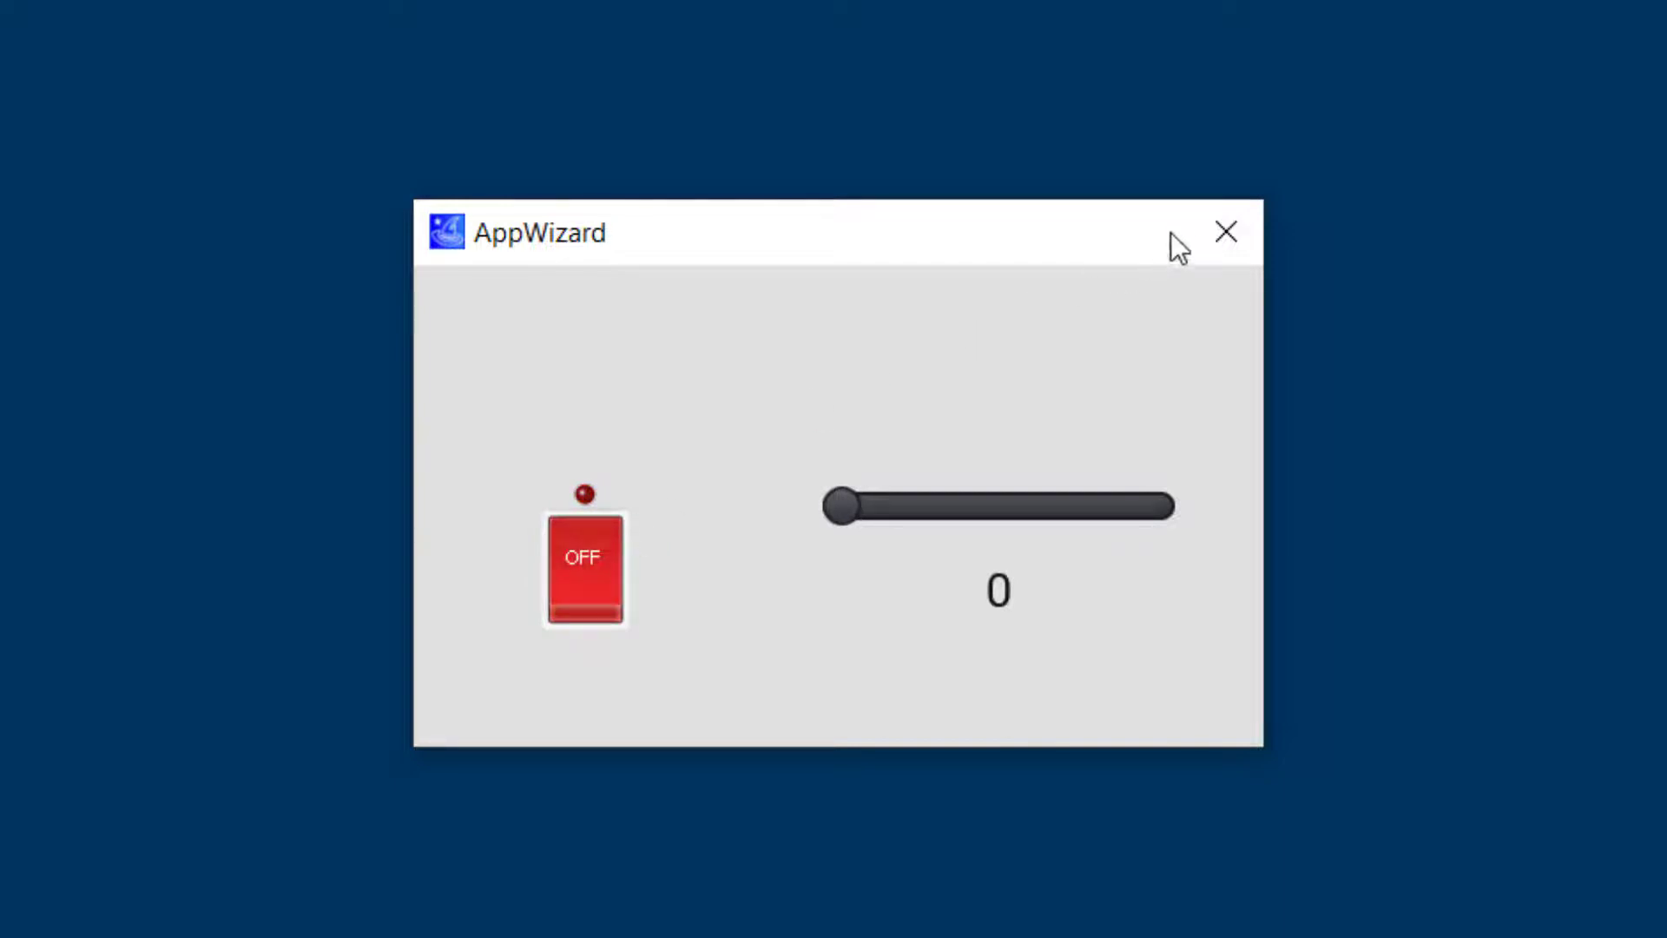
pyautogui.click(1207, 230)
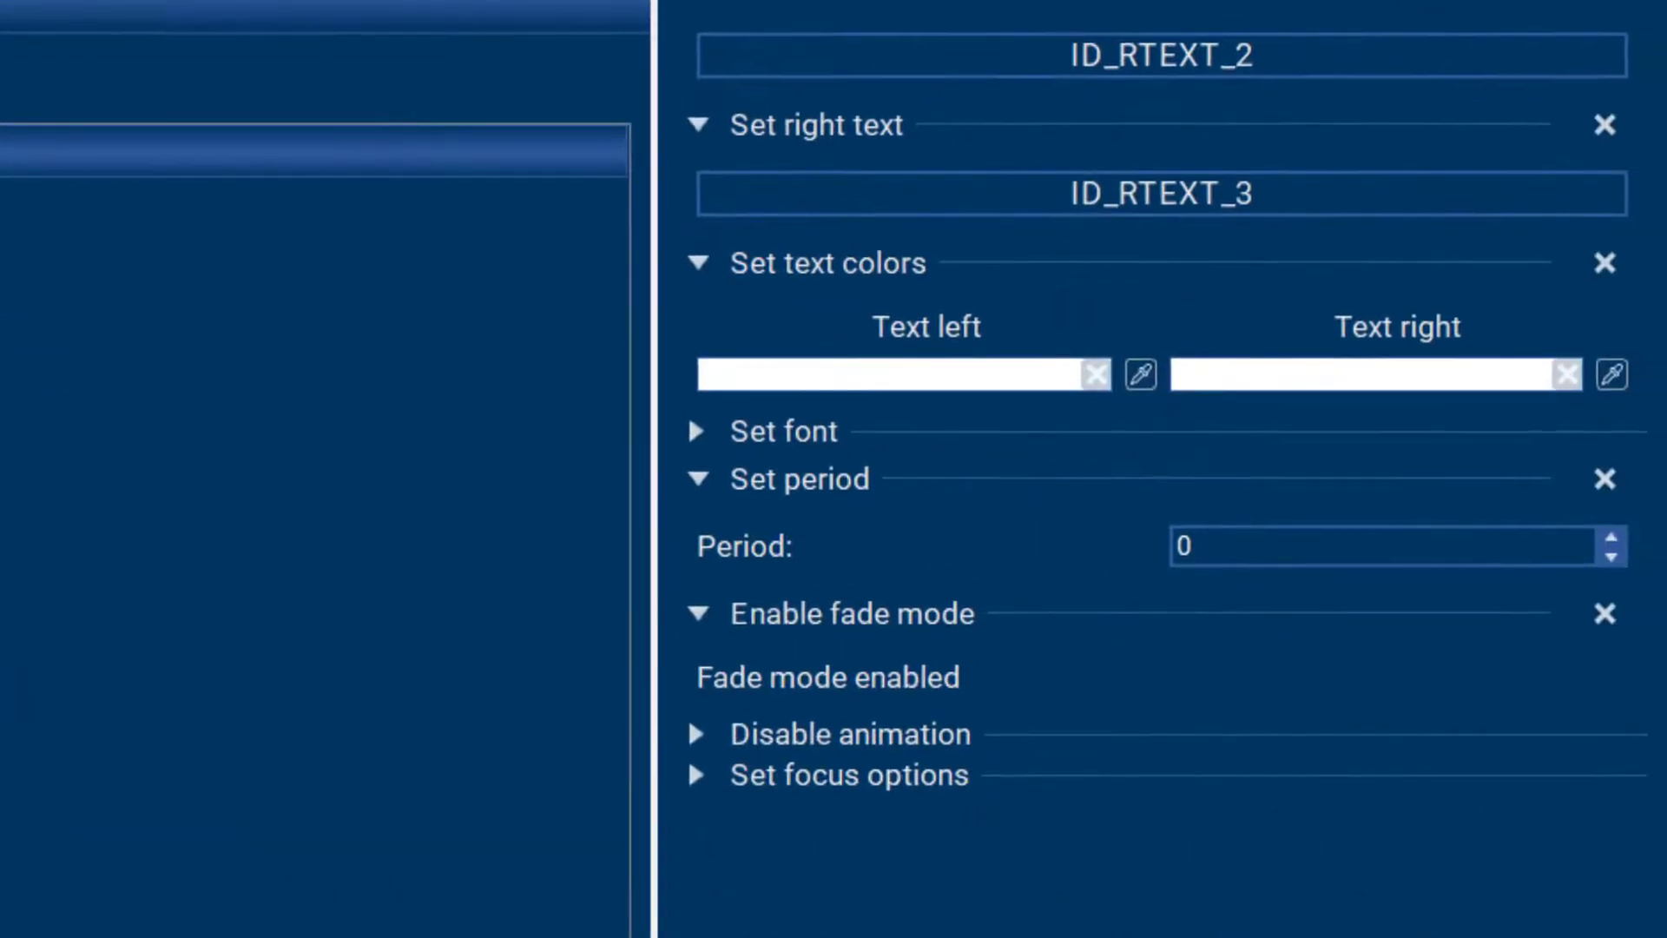
# - Set the switch's animation period to 100
pyautogui.doubleClick(1211, 534)
pyautogui.write('100')
pyautogui.press('Return')
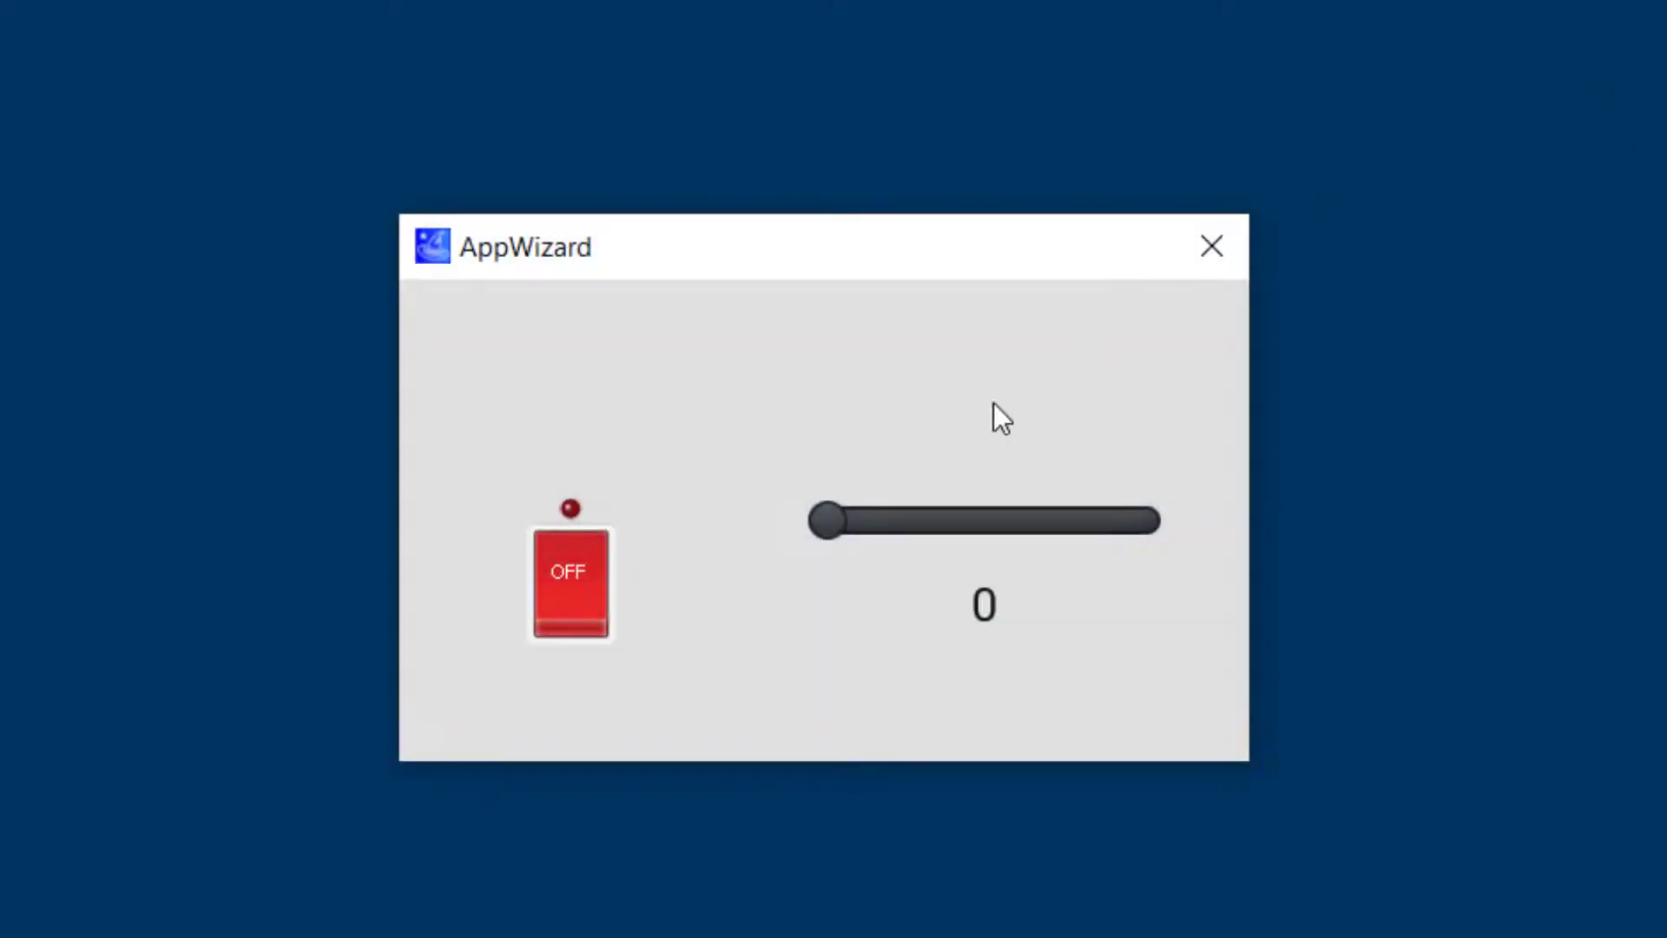
# - Preview the project with the new period, toggle the switch on and off several times, and close the preview
pyautogui.click(575, 623)
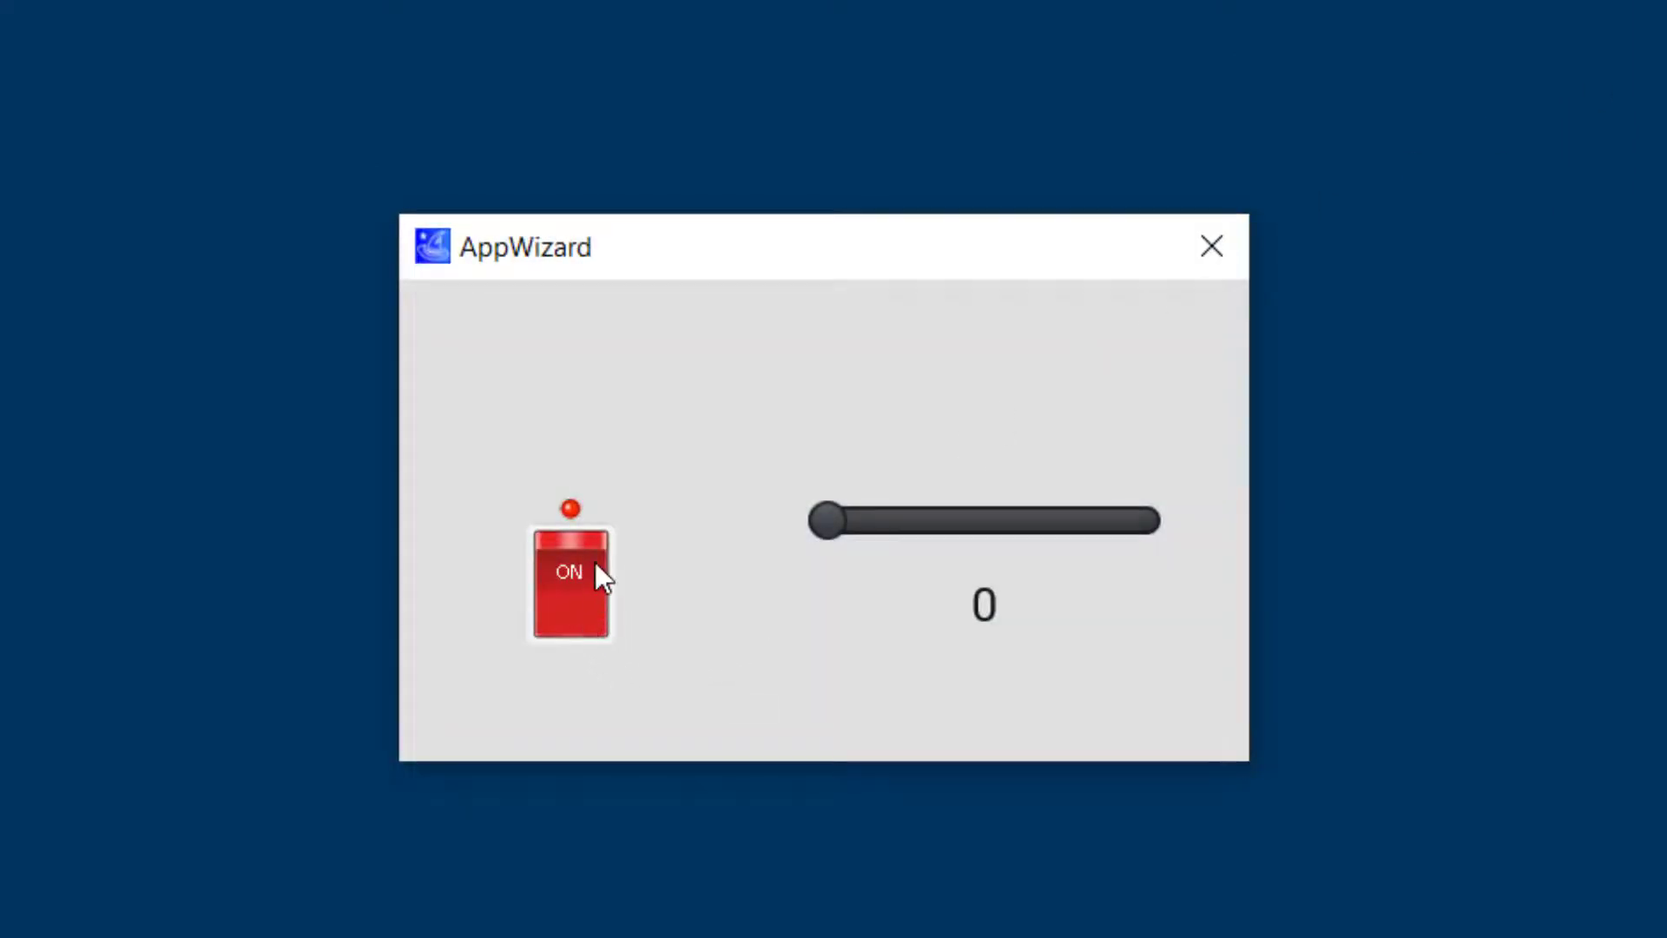
pyautogui.click(596, 561)
pyautogui.click(582, 607)
pyautogui.click(597, 549)
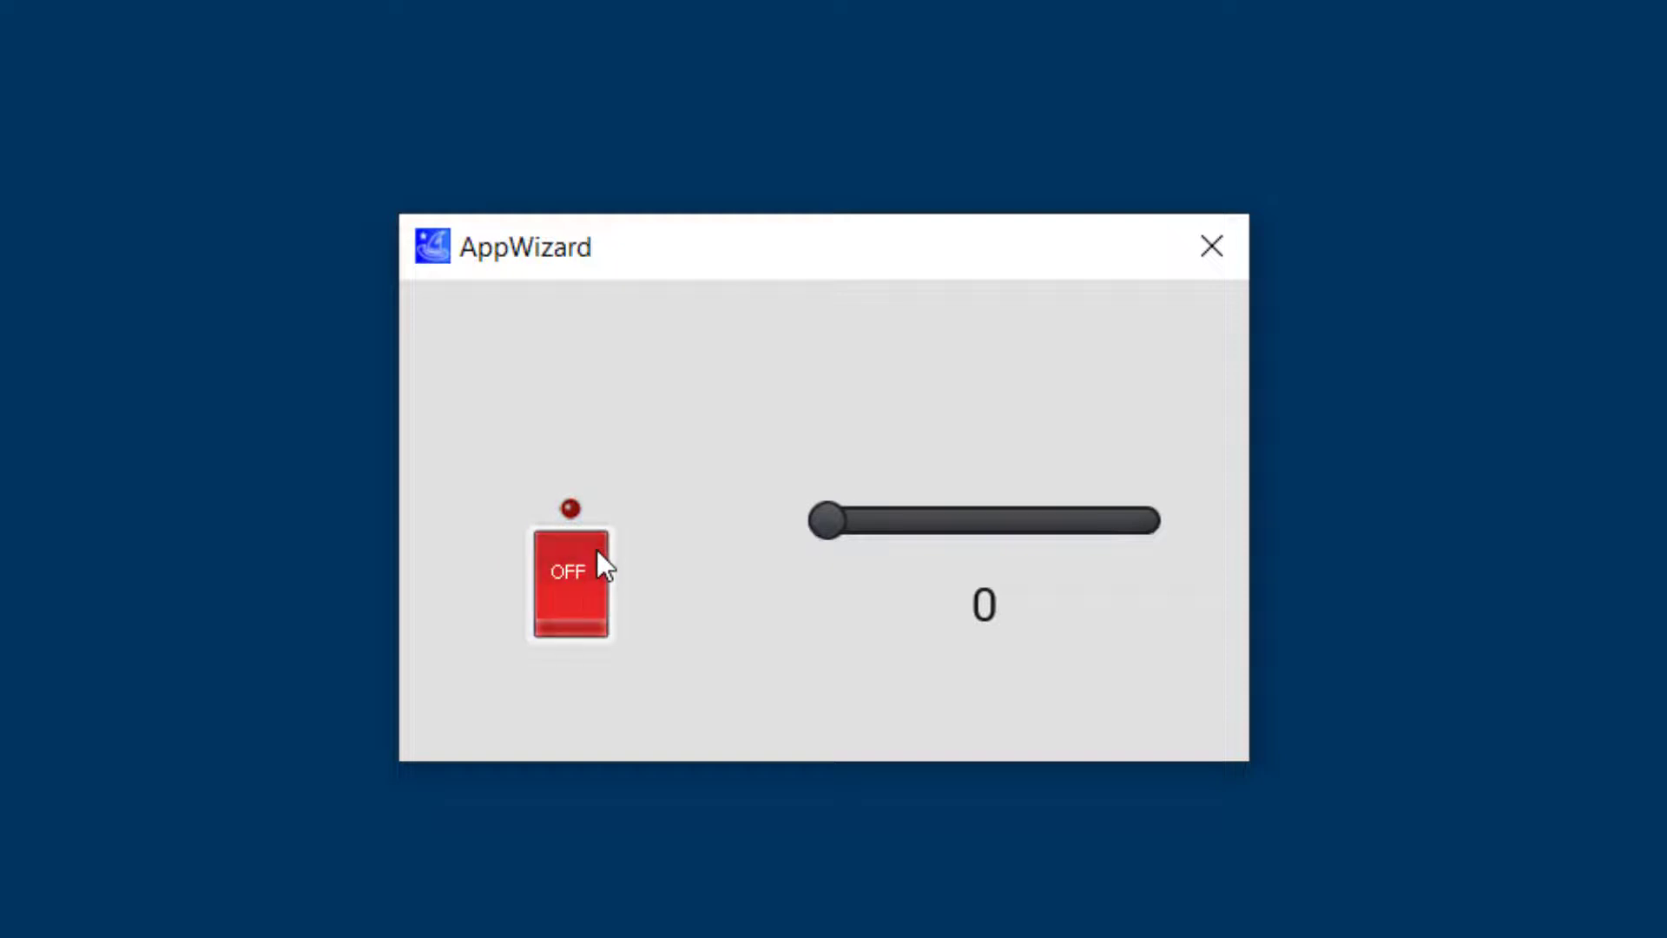
pyautogui.click(580, 606)
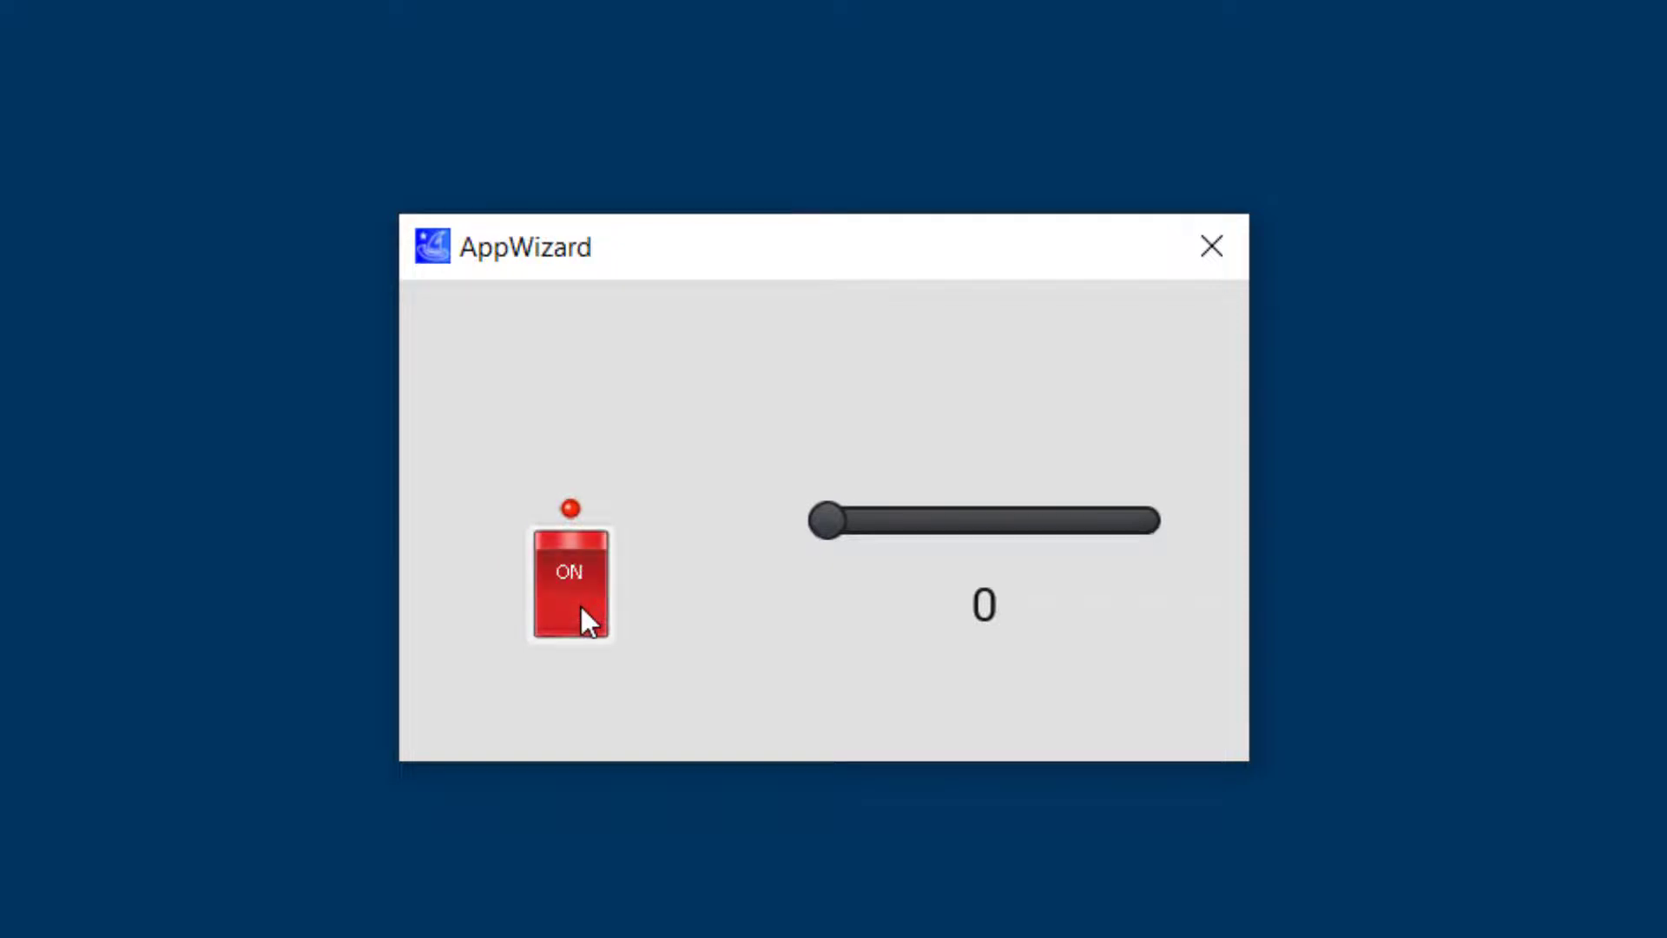
pyautogui.click(1215, 247)
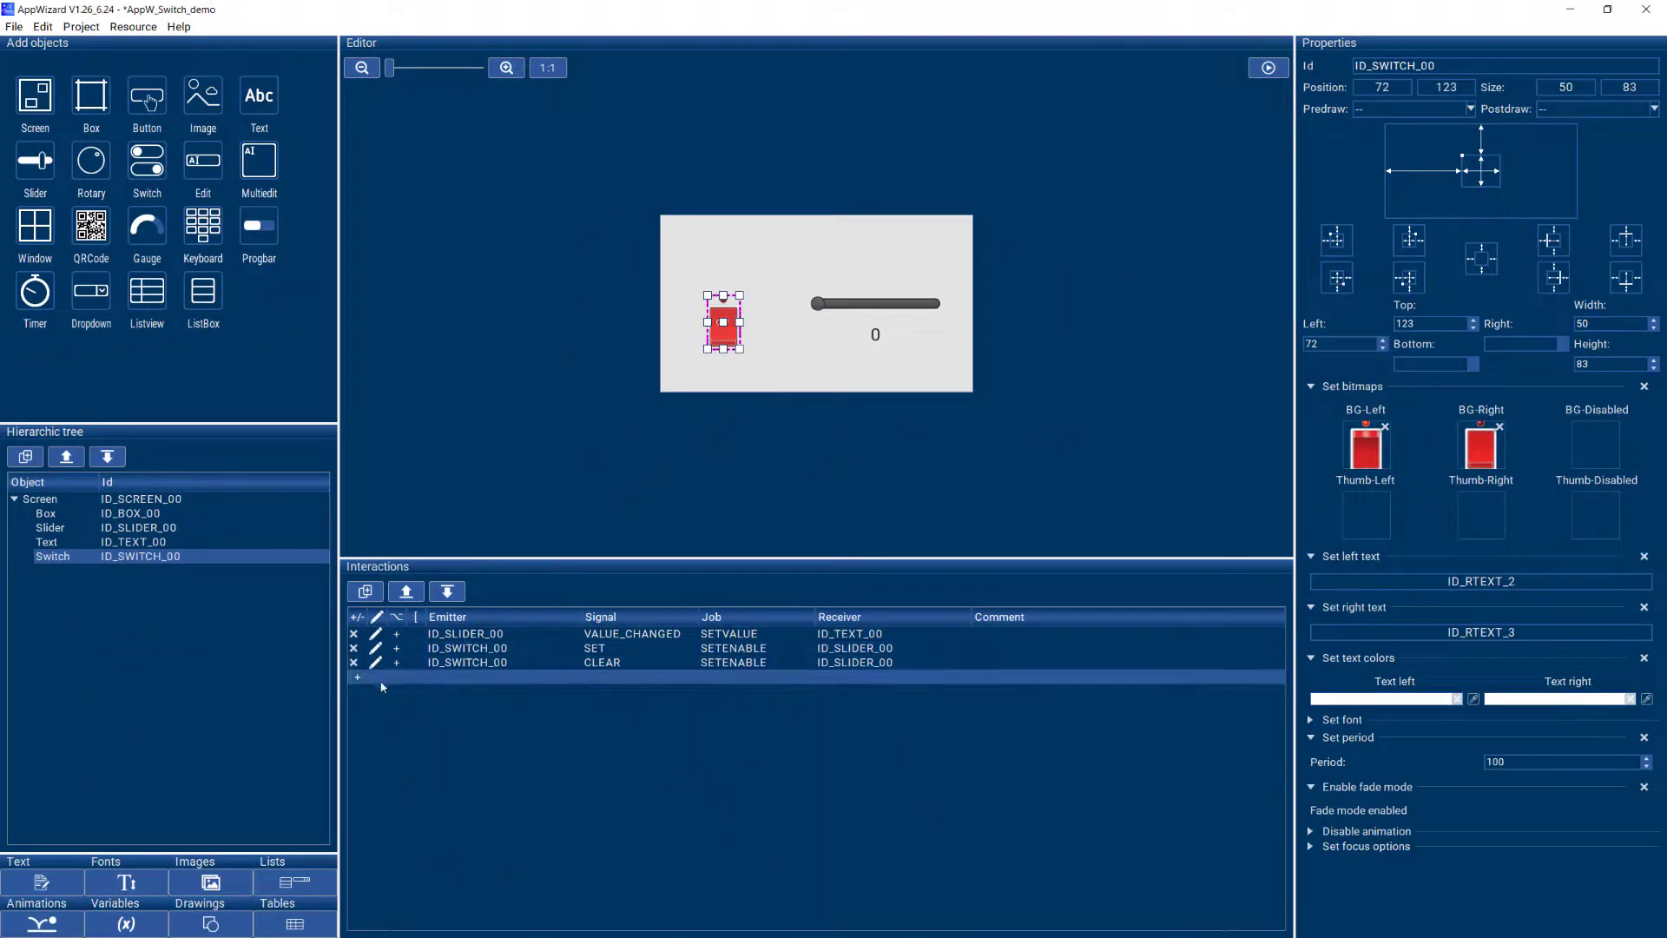
pyautogui.click(356, 683)
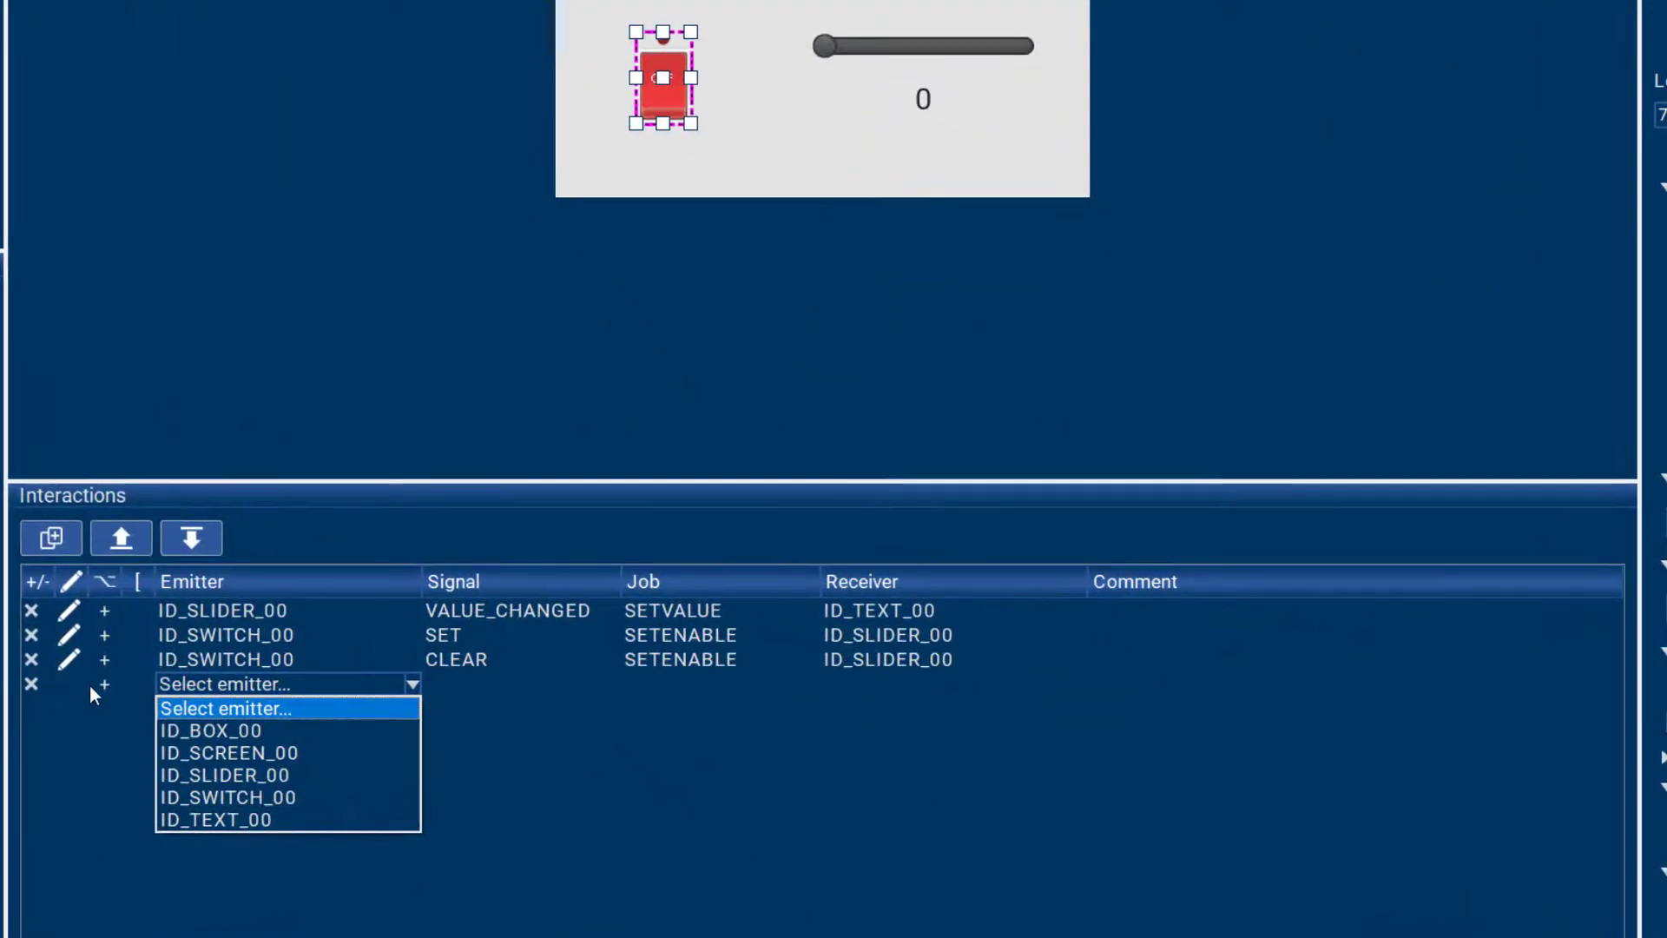
pyautogui.click(269, 794)
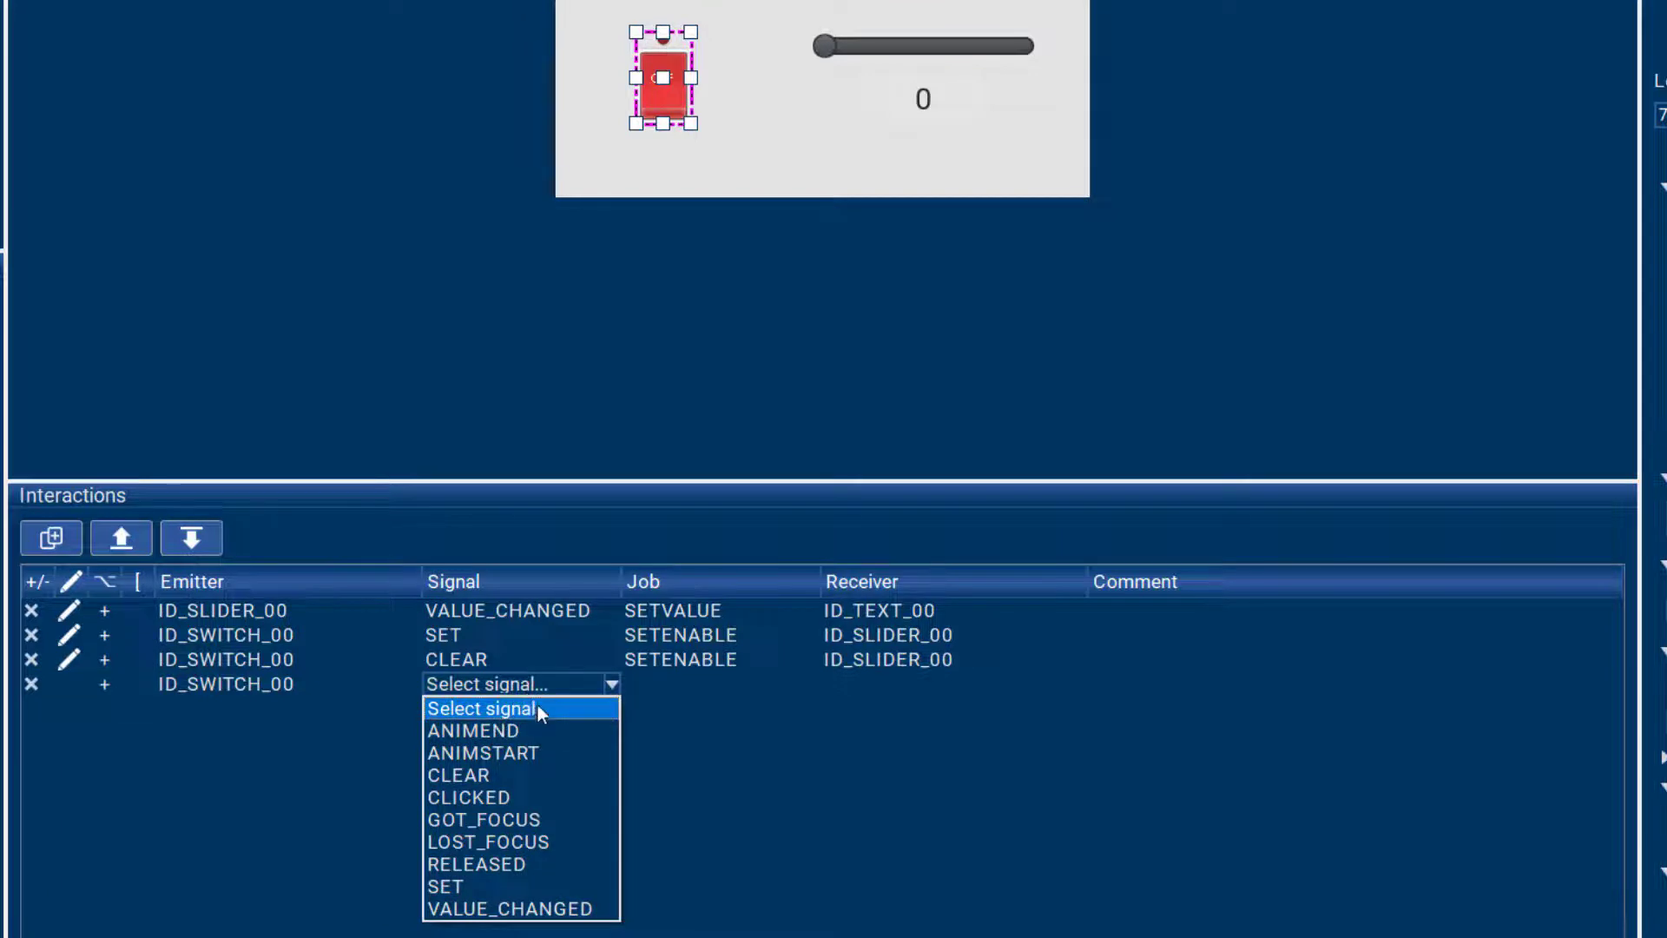
pyautogui.click(568, 772)
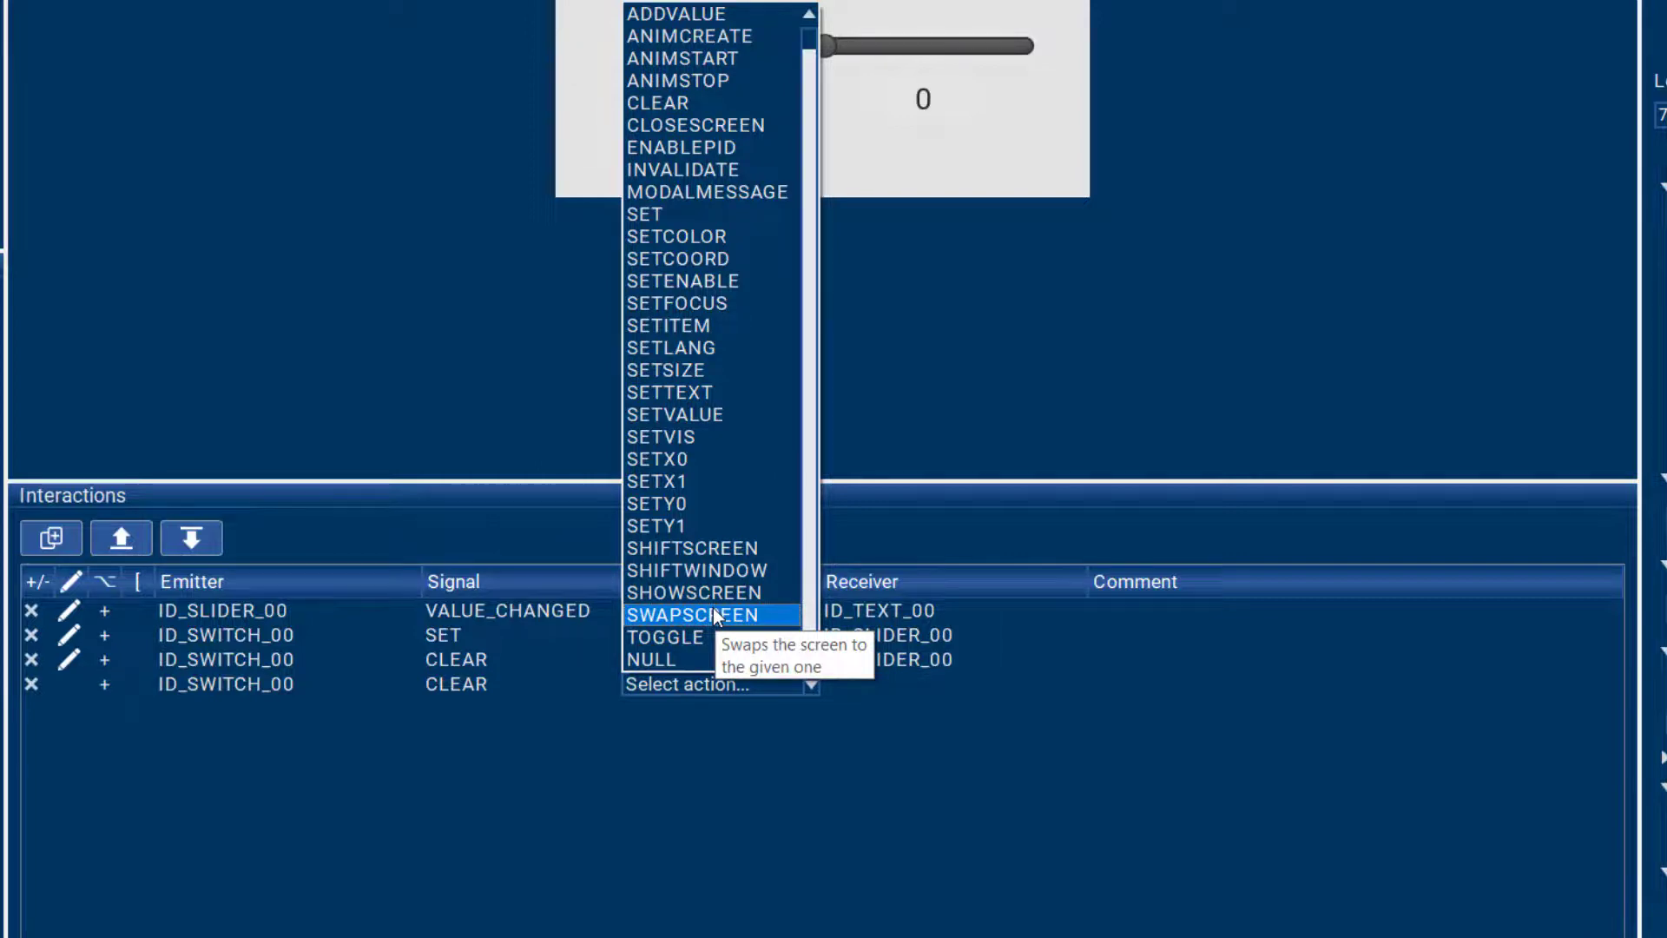
pyautogui.click(29, 688)
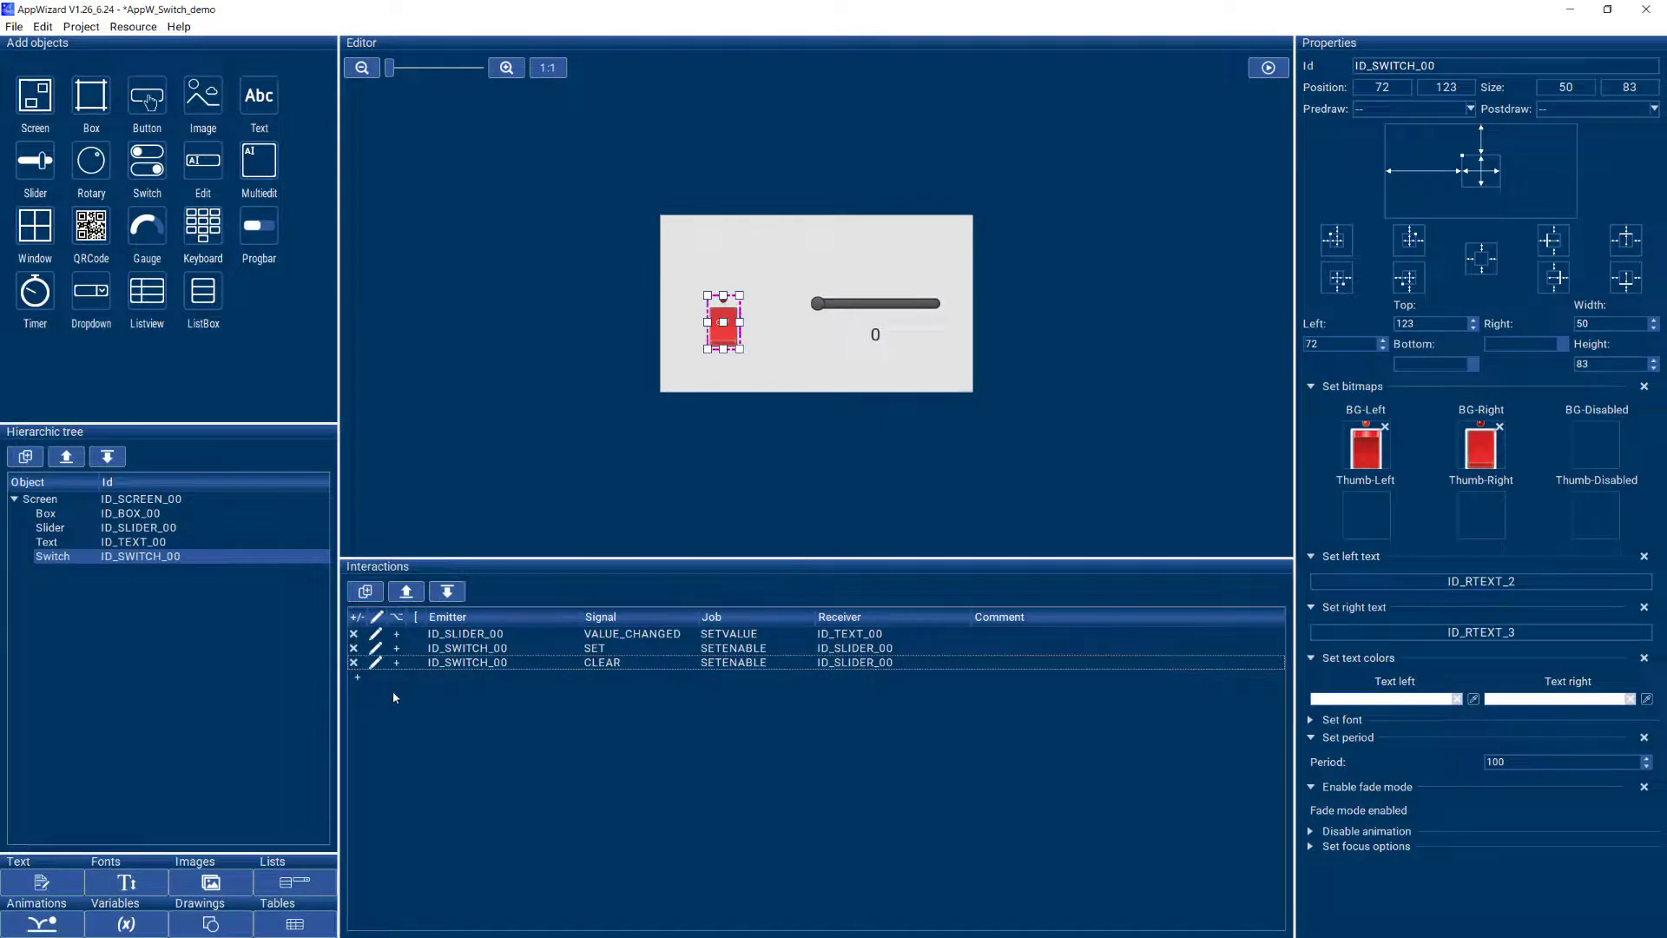
# - Review the parameters and custom code of the switch's SET interaction with the slider, and close its dialogs without changes
pyautogui.click(596, 664)
pyautogui.click(534, 653)
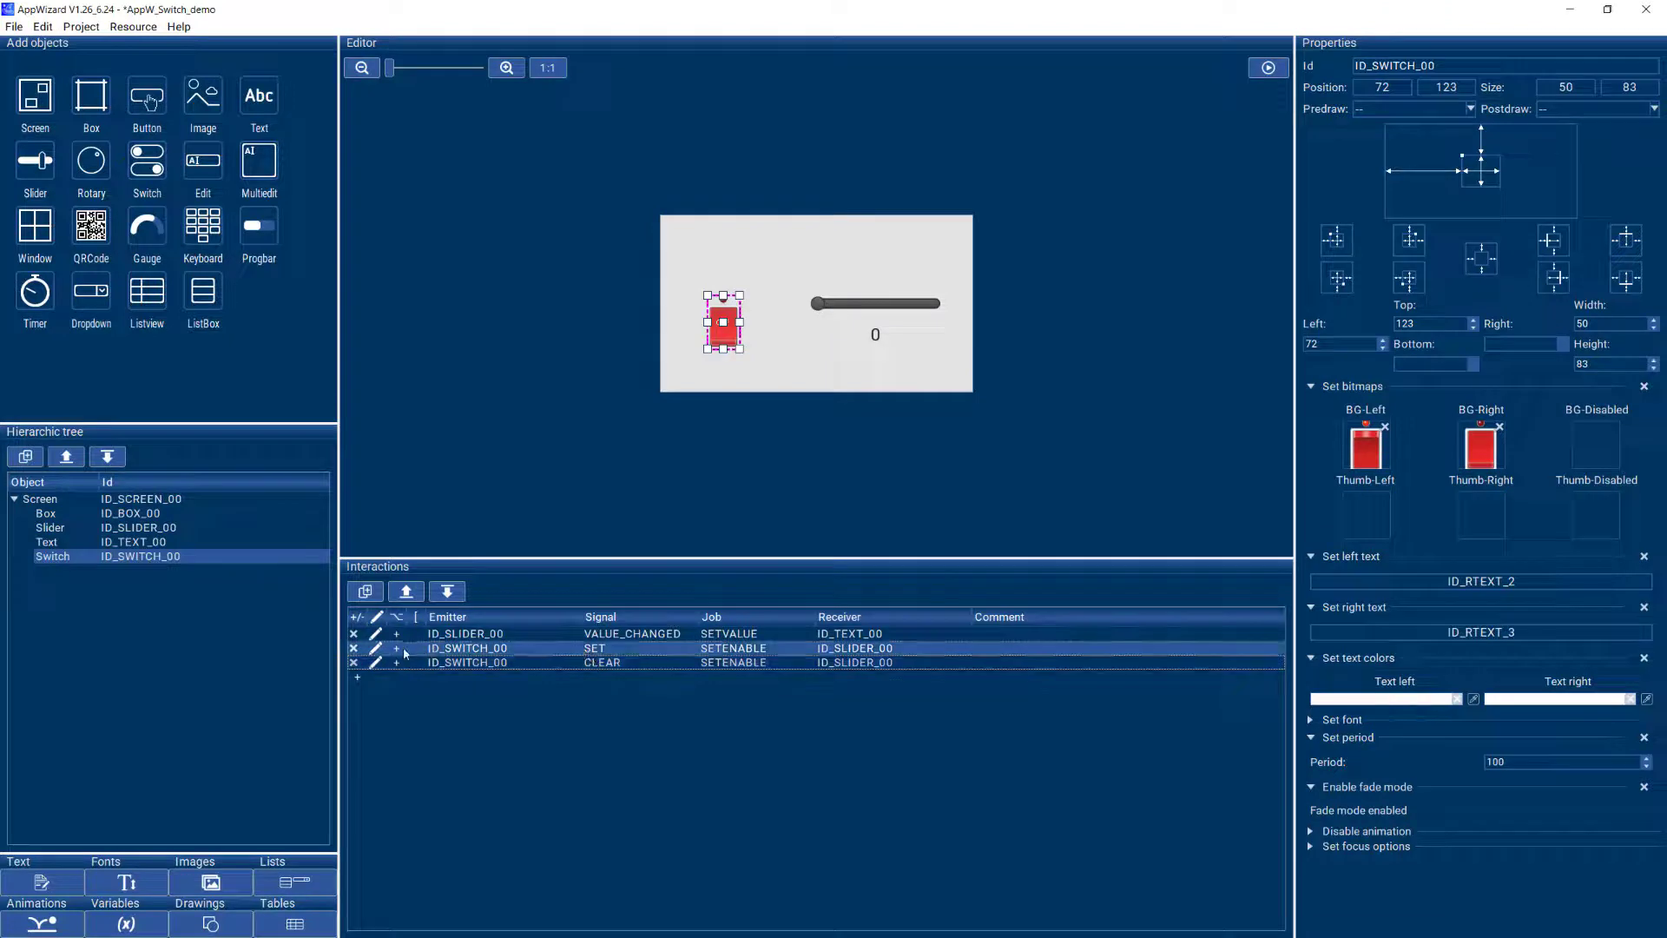
pyautogui.click(375, 649)
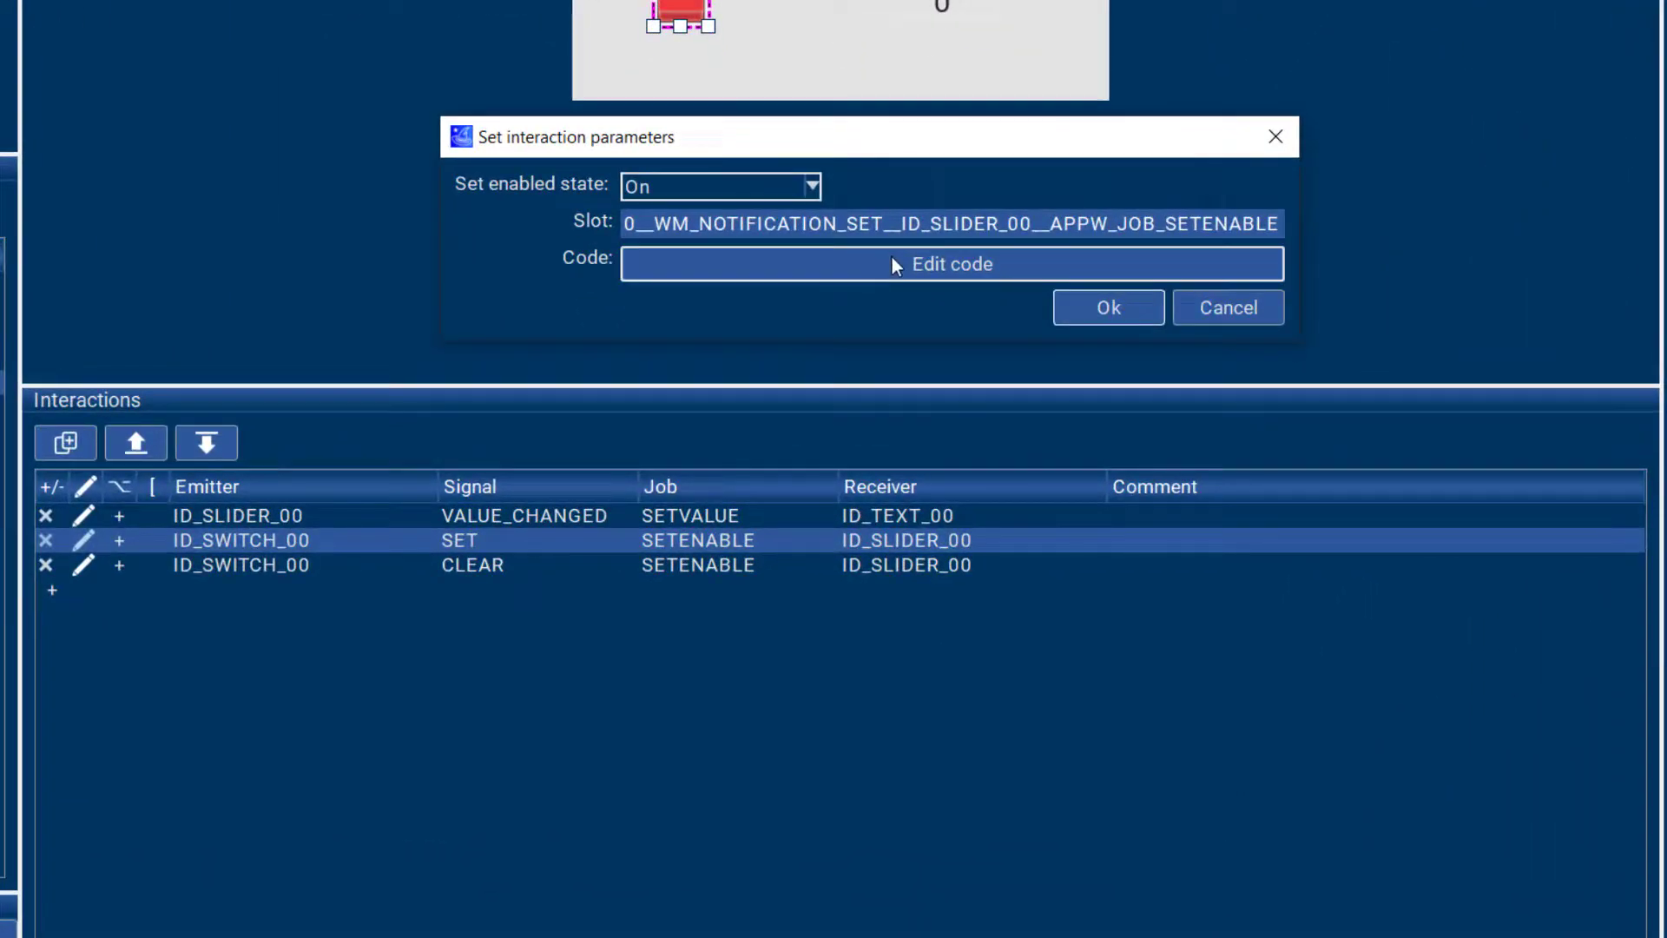
pyautogui.click(893, 260)
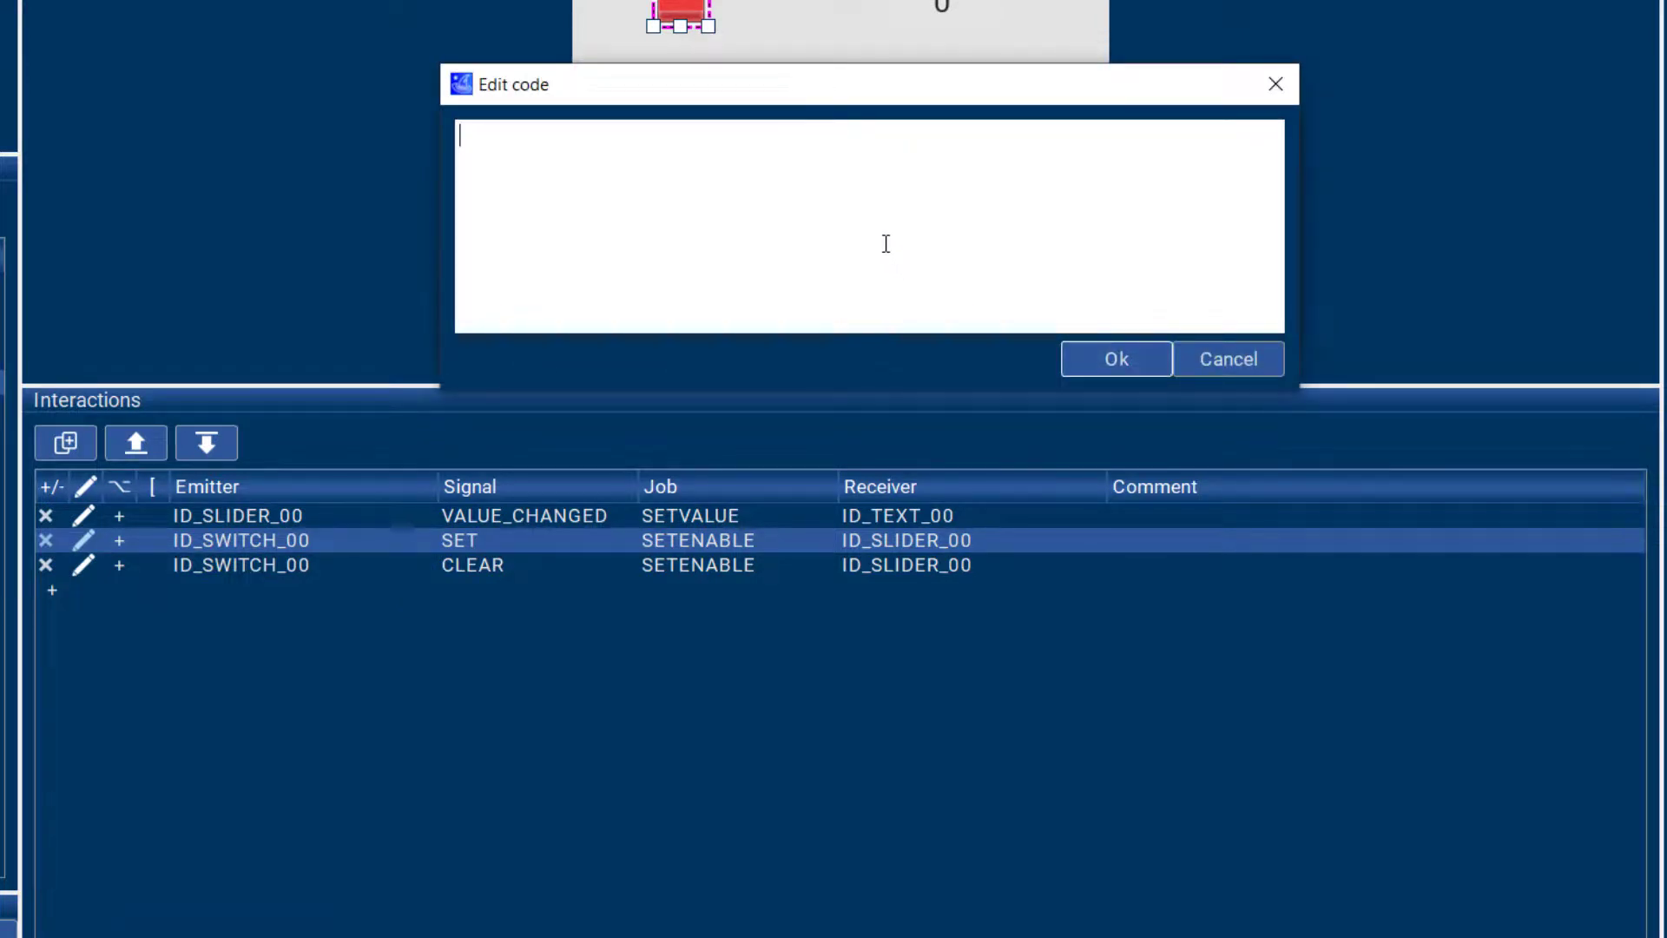
pyautogui.click(1125, 356)
pyautogui.click(1198, 309)
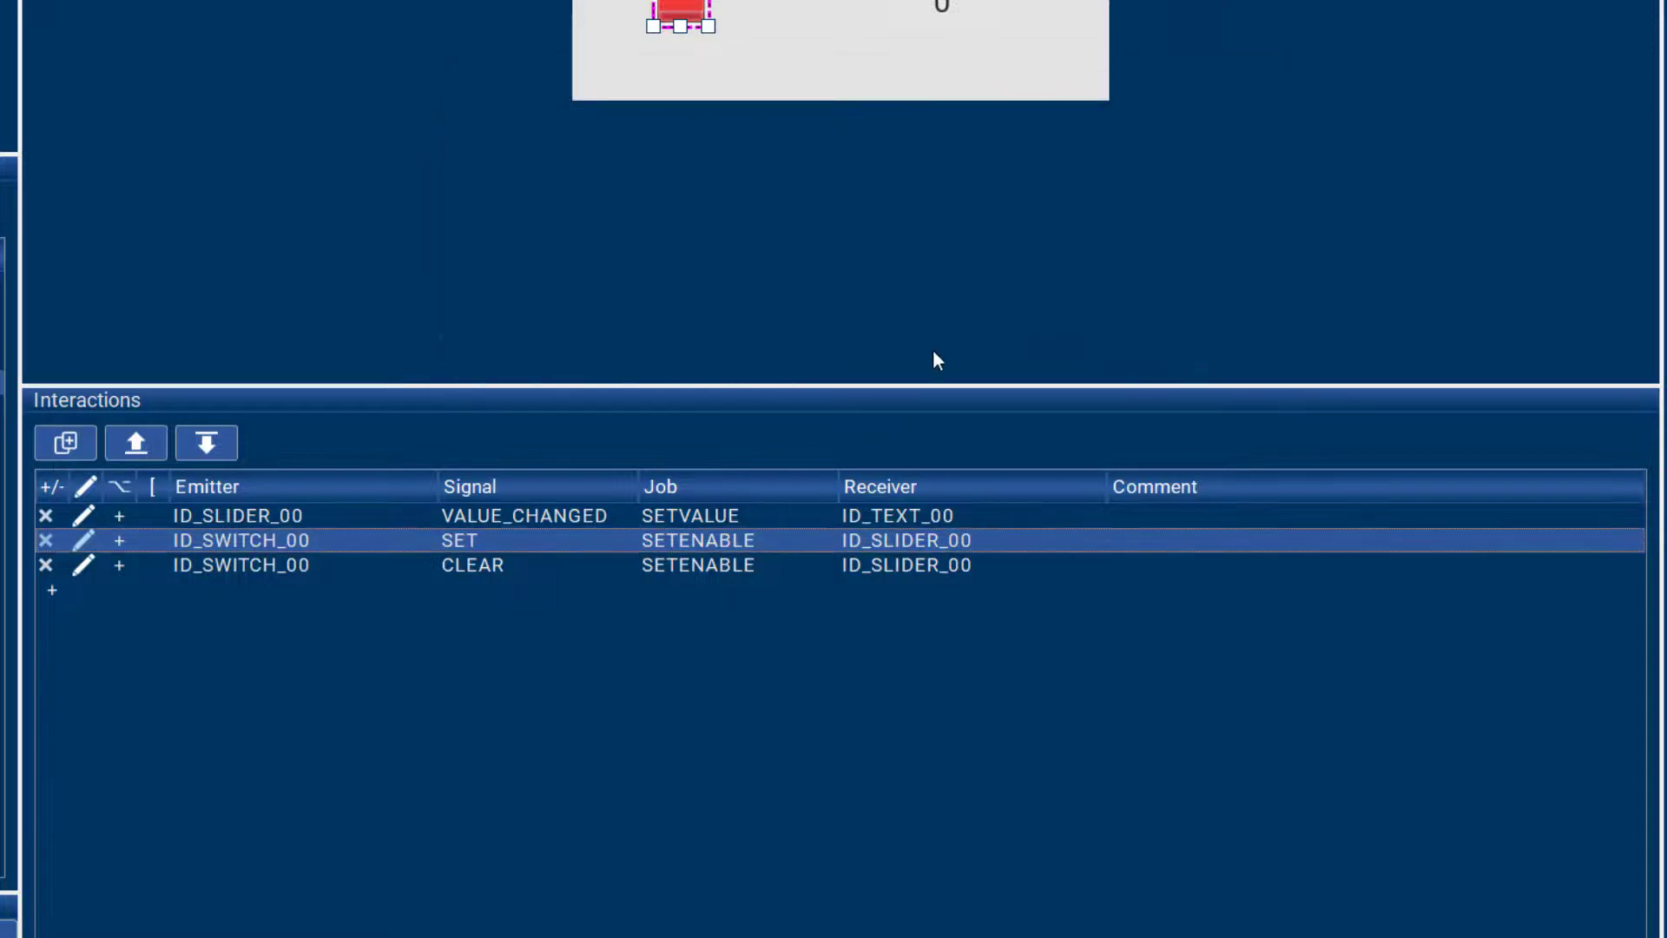
# - Review the parameters and custom code of the switch's CLEAR interaction with the slider, and close its dialogs
pyautogui.click(80, 563)
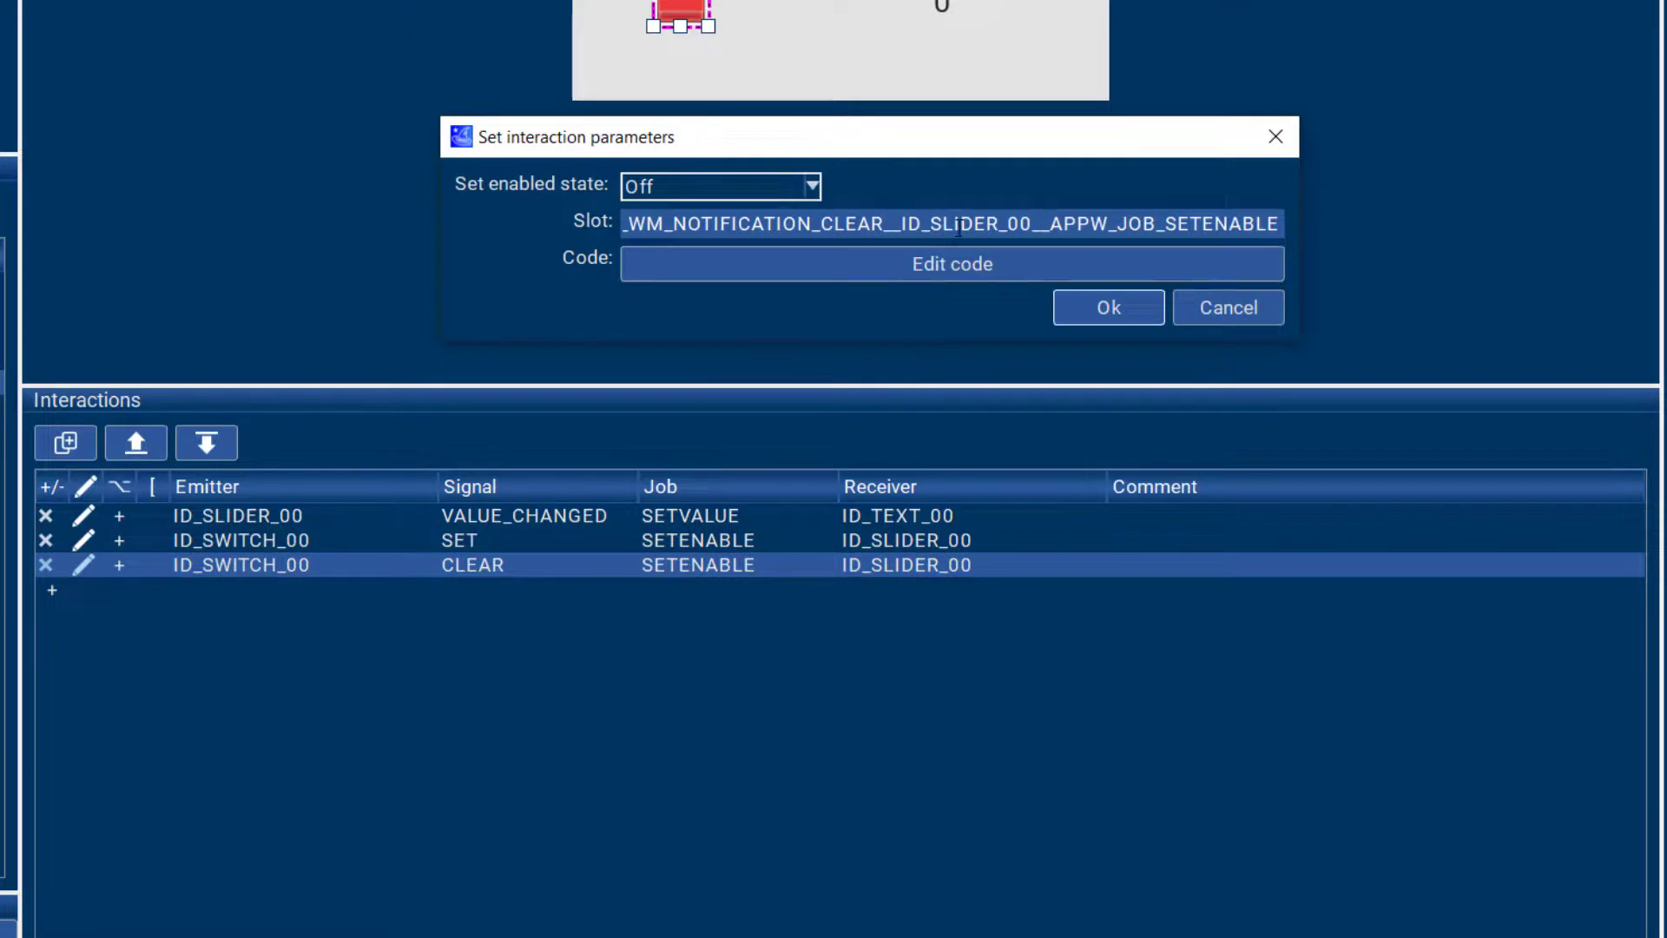
pyautogui.click(966, 259)
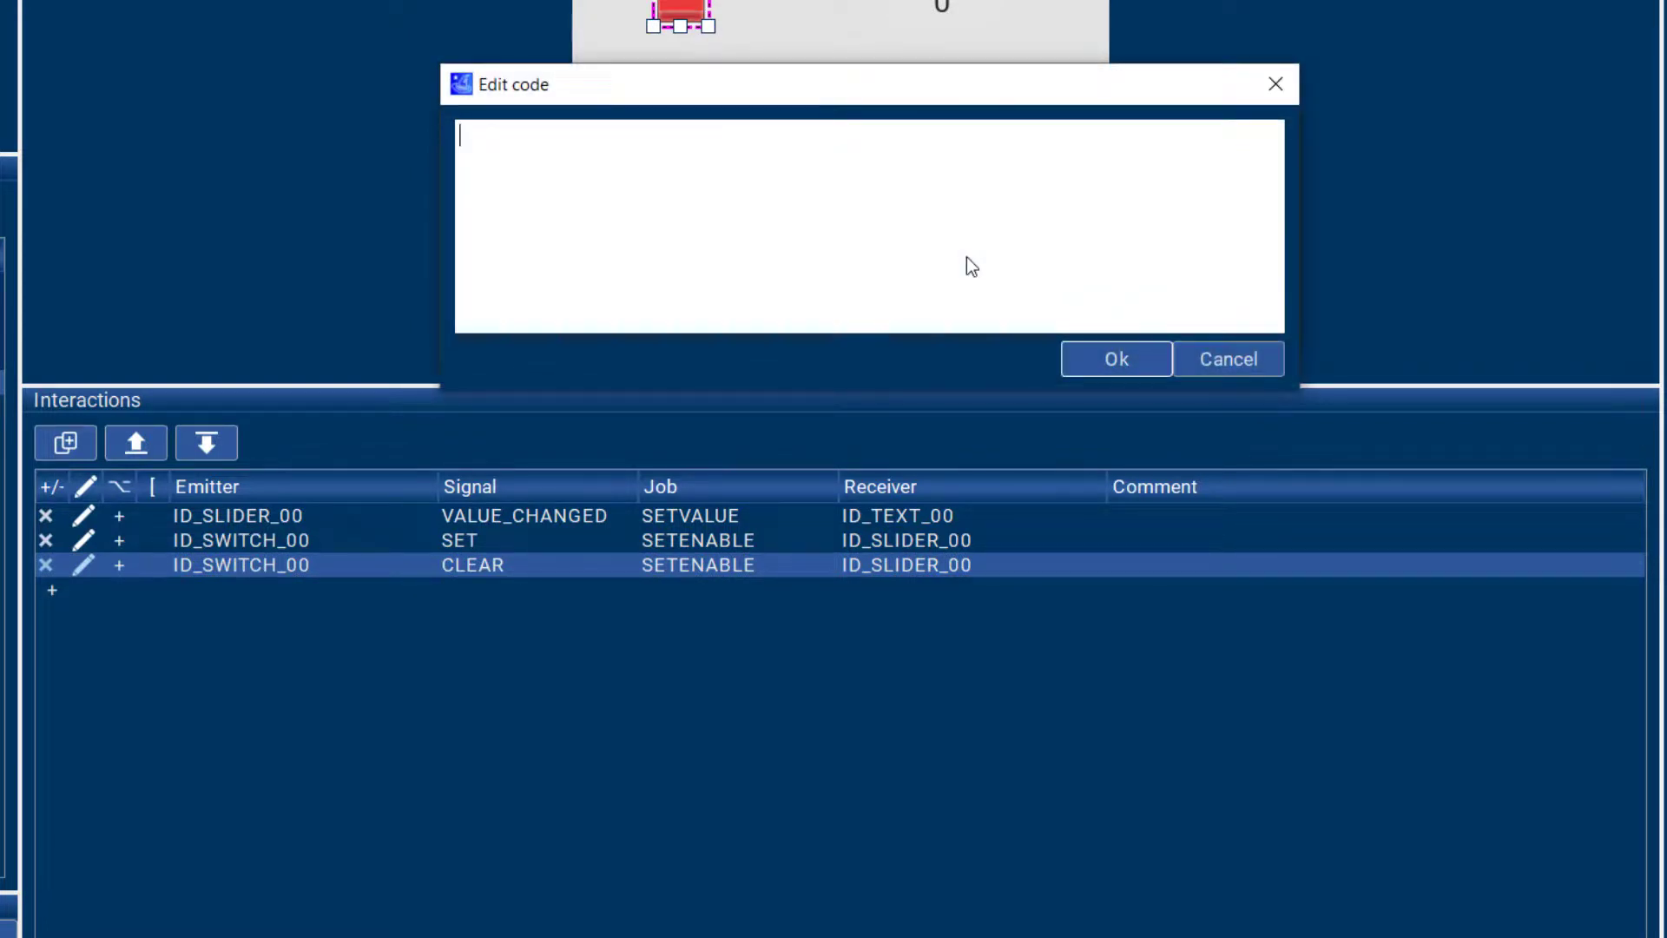
pyautogui.click(1078, 359)
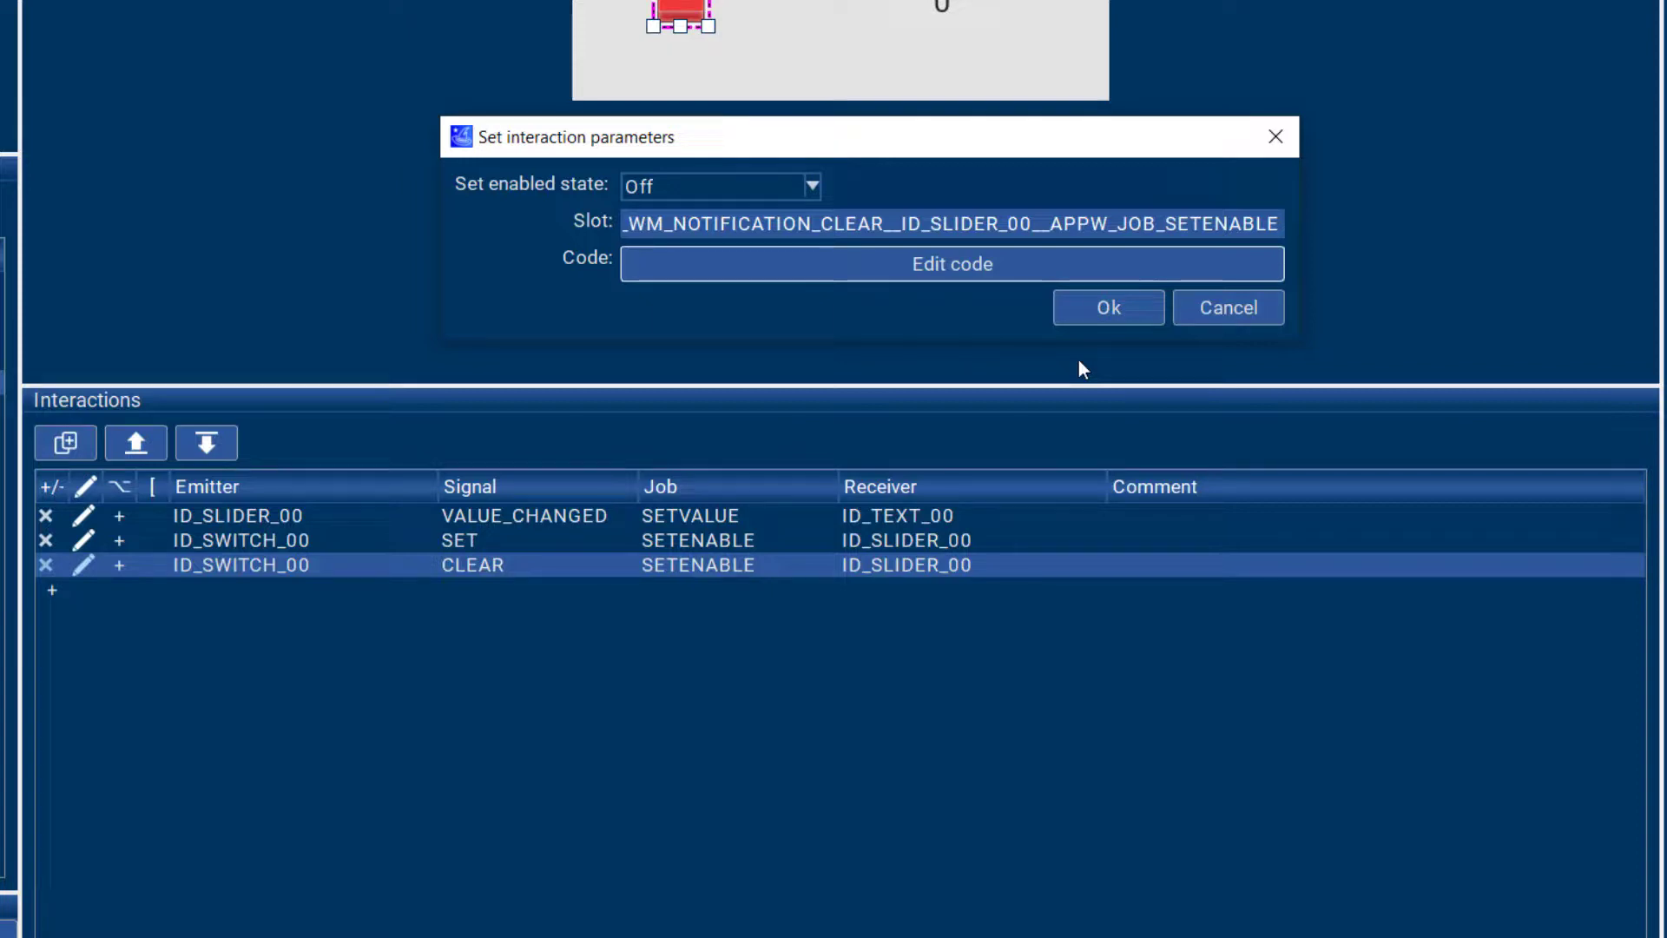
pyautogui.click(1094, 310)
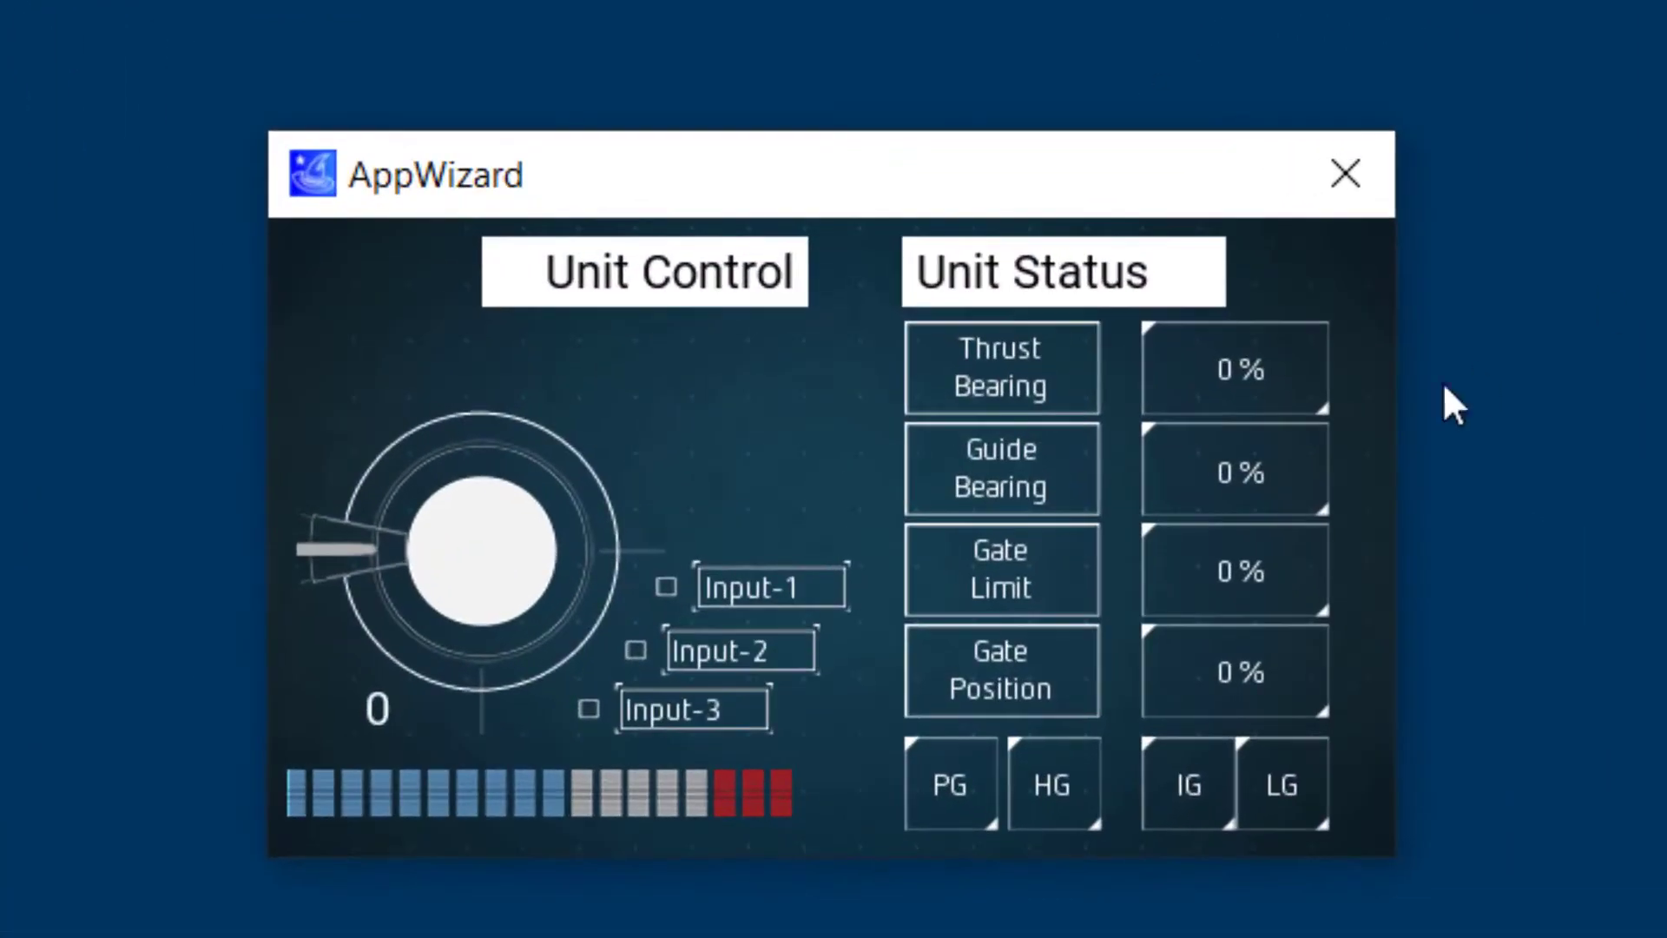
# - Turn on the PG, HG, IG and LG switches in the Unit Control demo preview
pyautogui.click(972, 775)
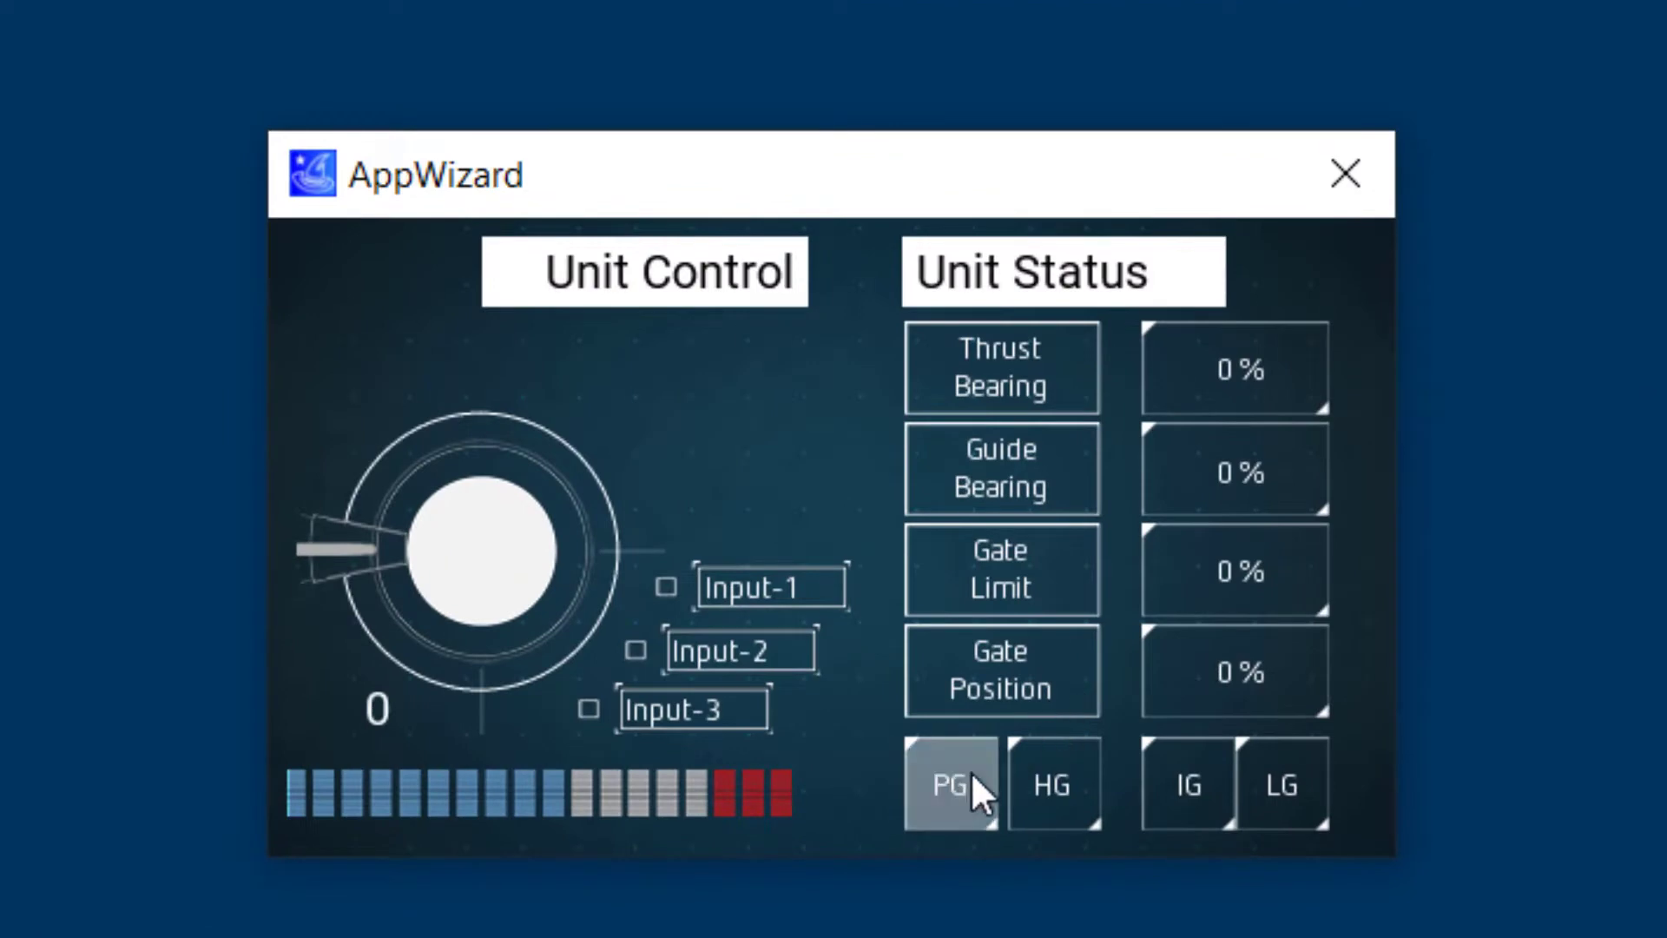
pyautogui.click(1055, 778)
pyautogui.click(1191, 780)
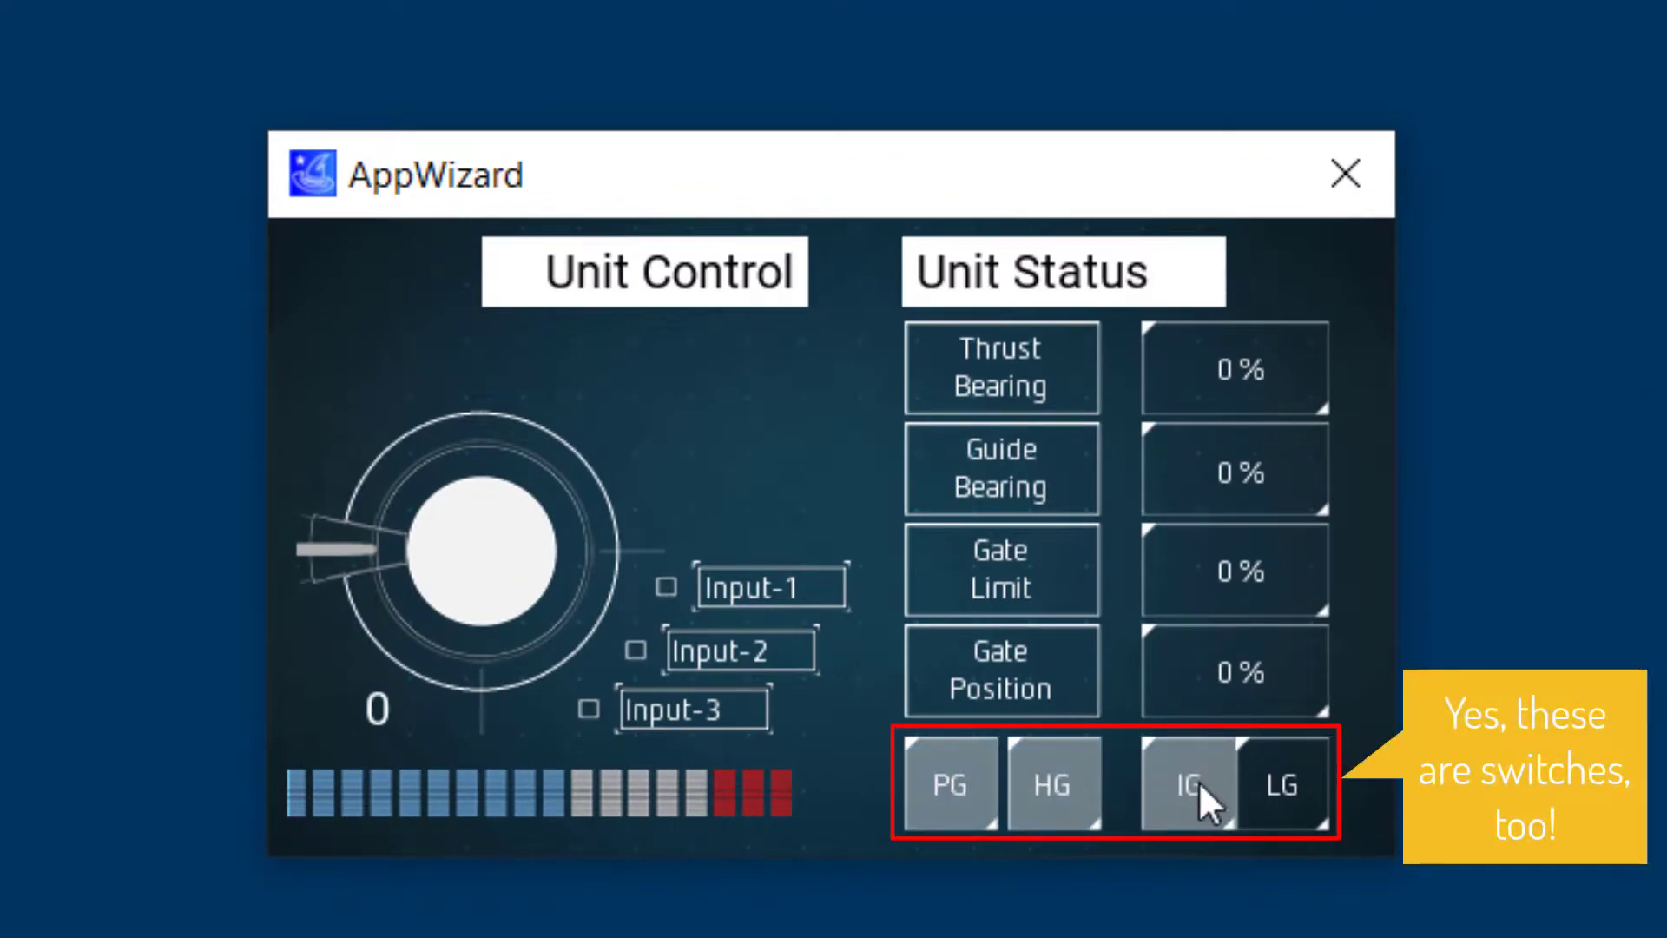
pyautogui.click(1271, 780)
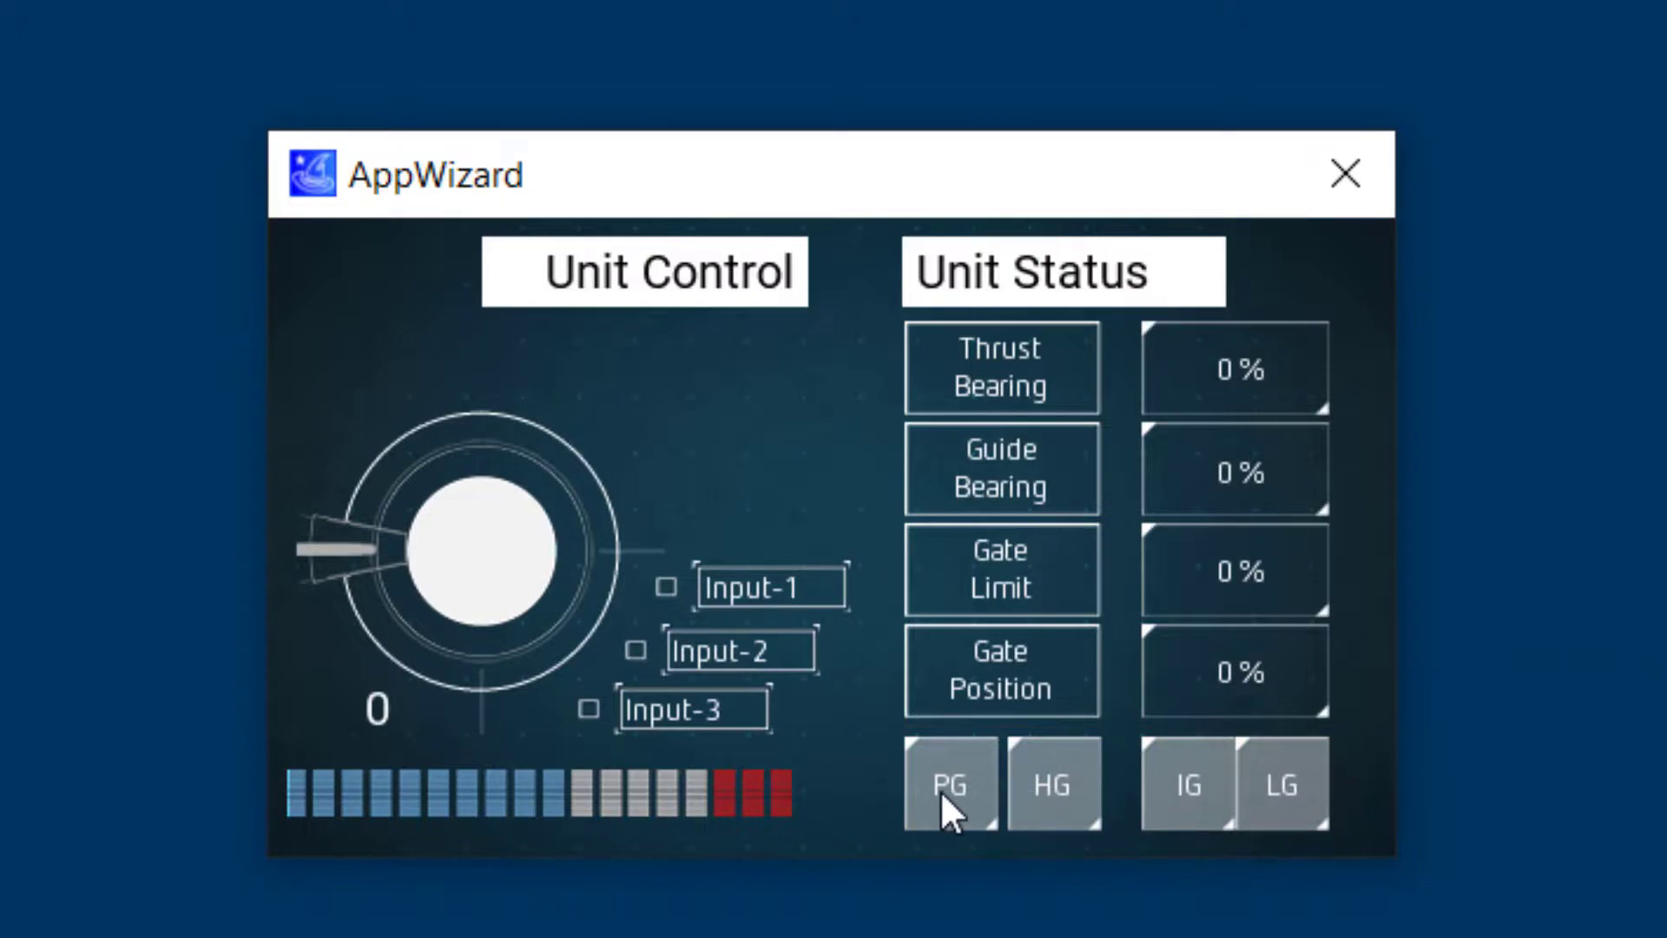